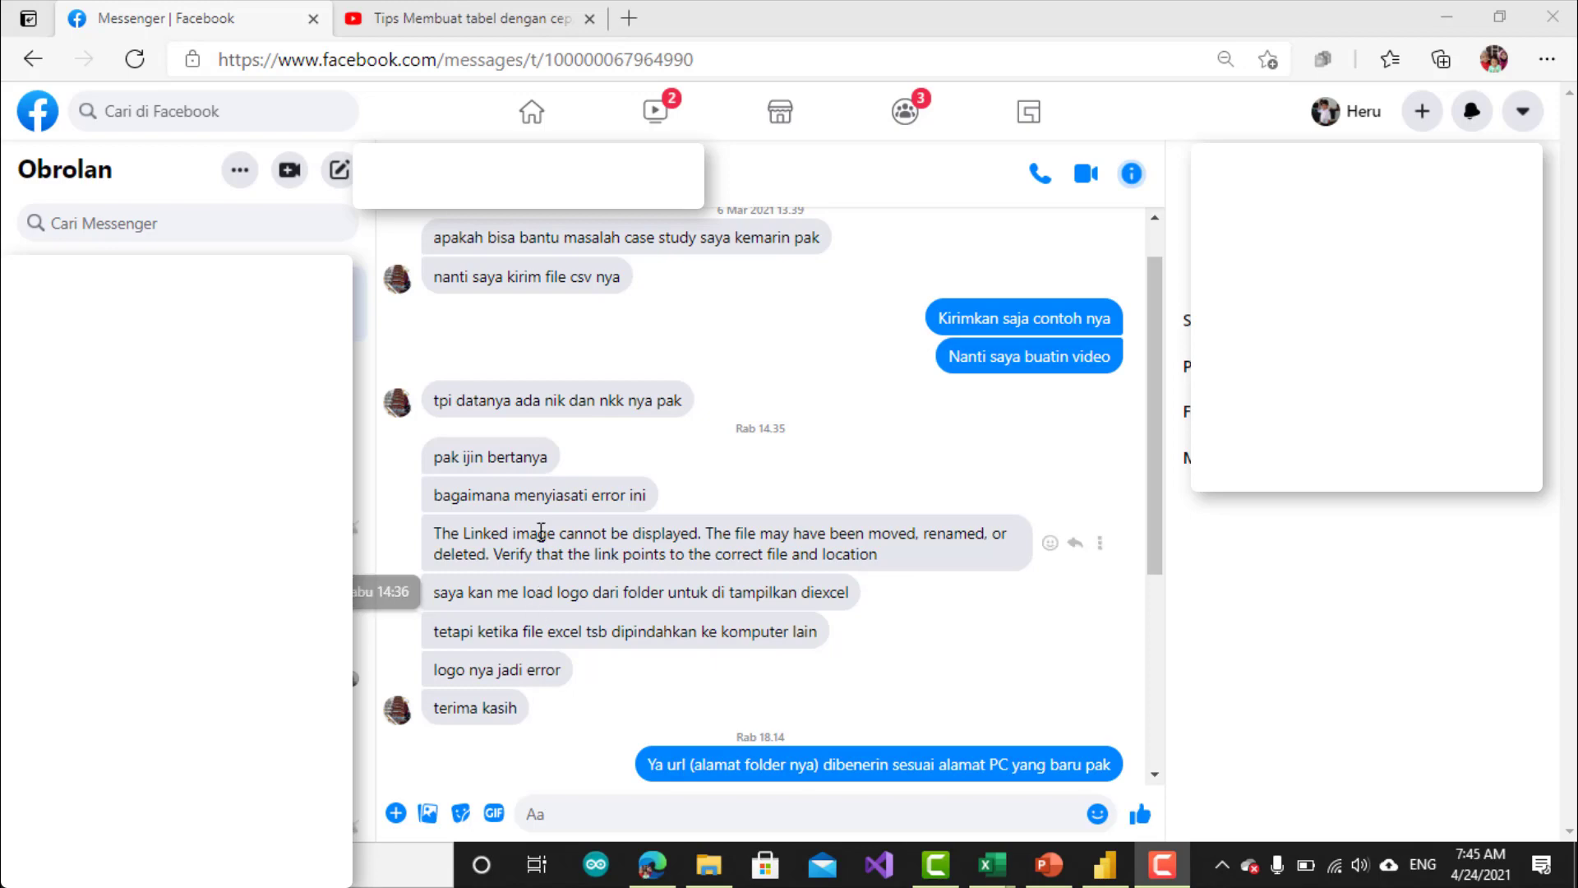
Read the Messenger message about the linked-image error, highlighting the words moved, renamed and deleted.
scroll(534, 576, down, 3)
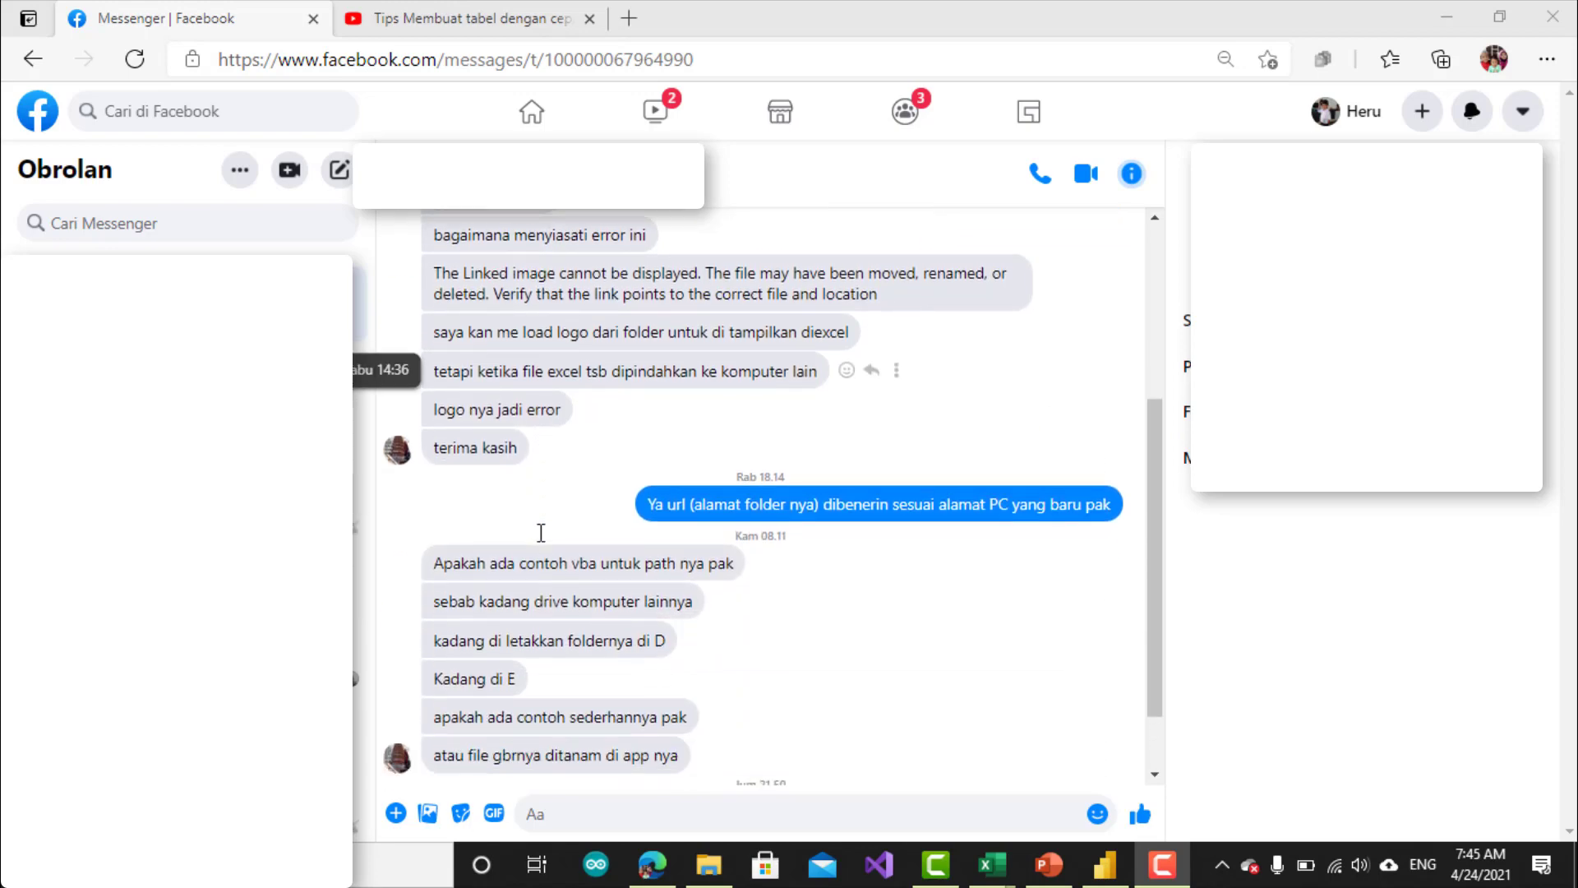
scroll(490, 392, up, 1)
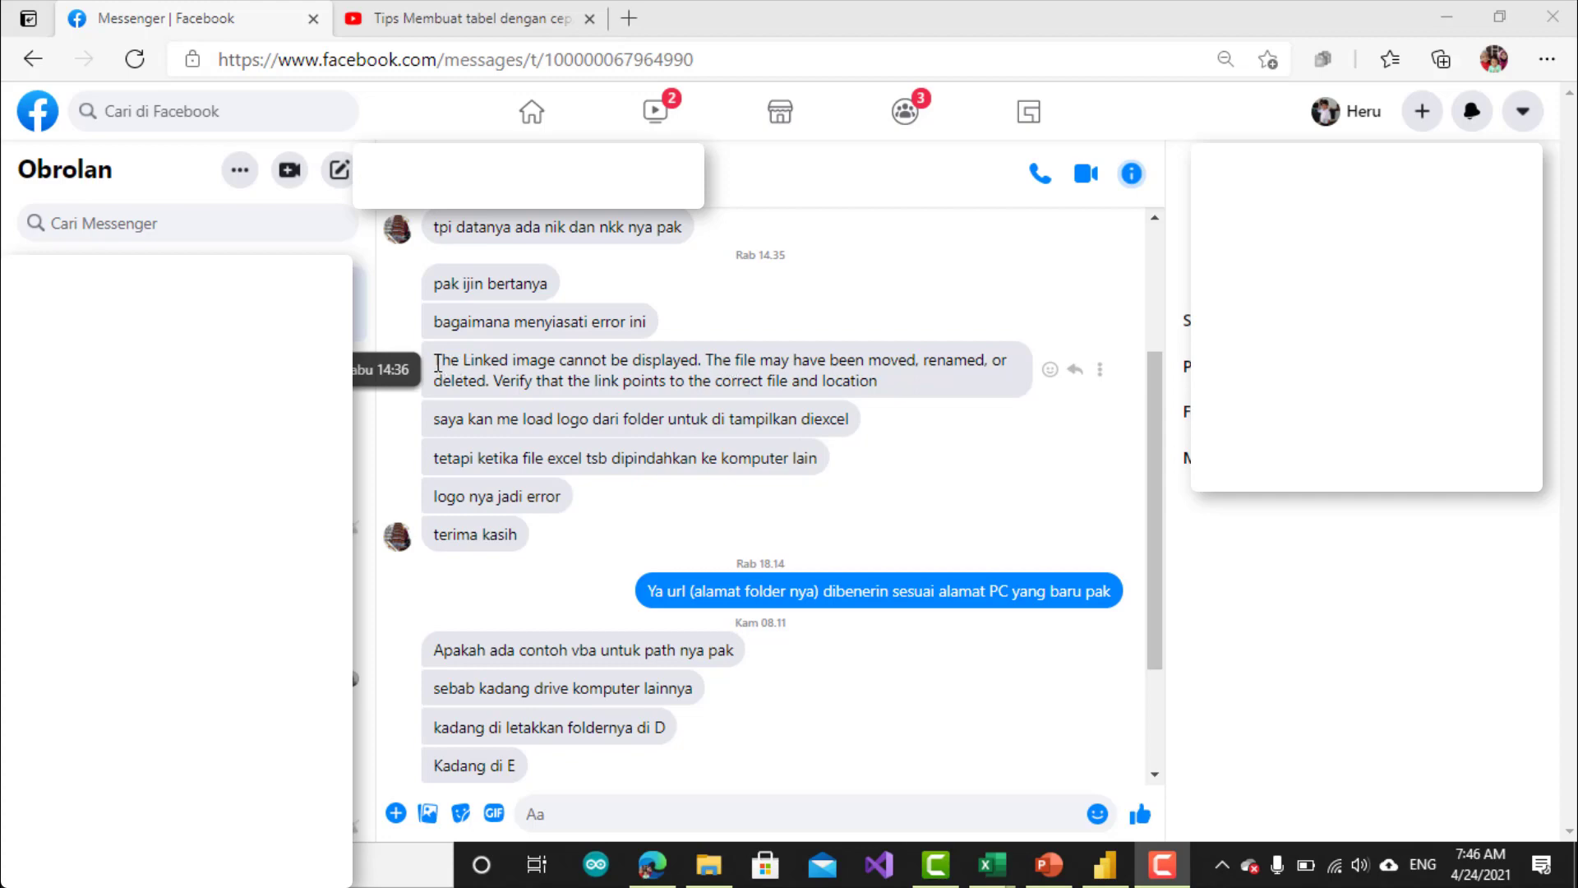
drag(440, 361, 878, 388)
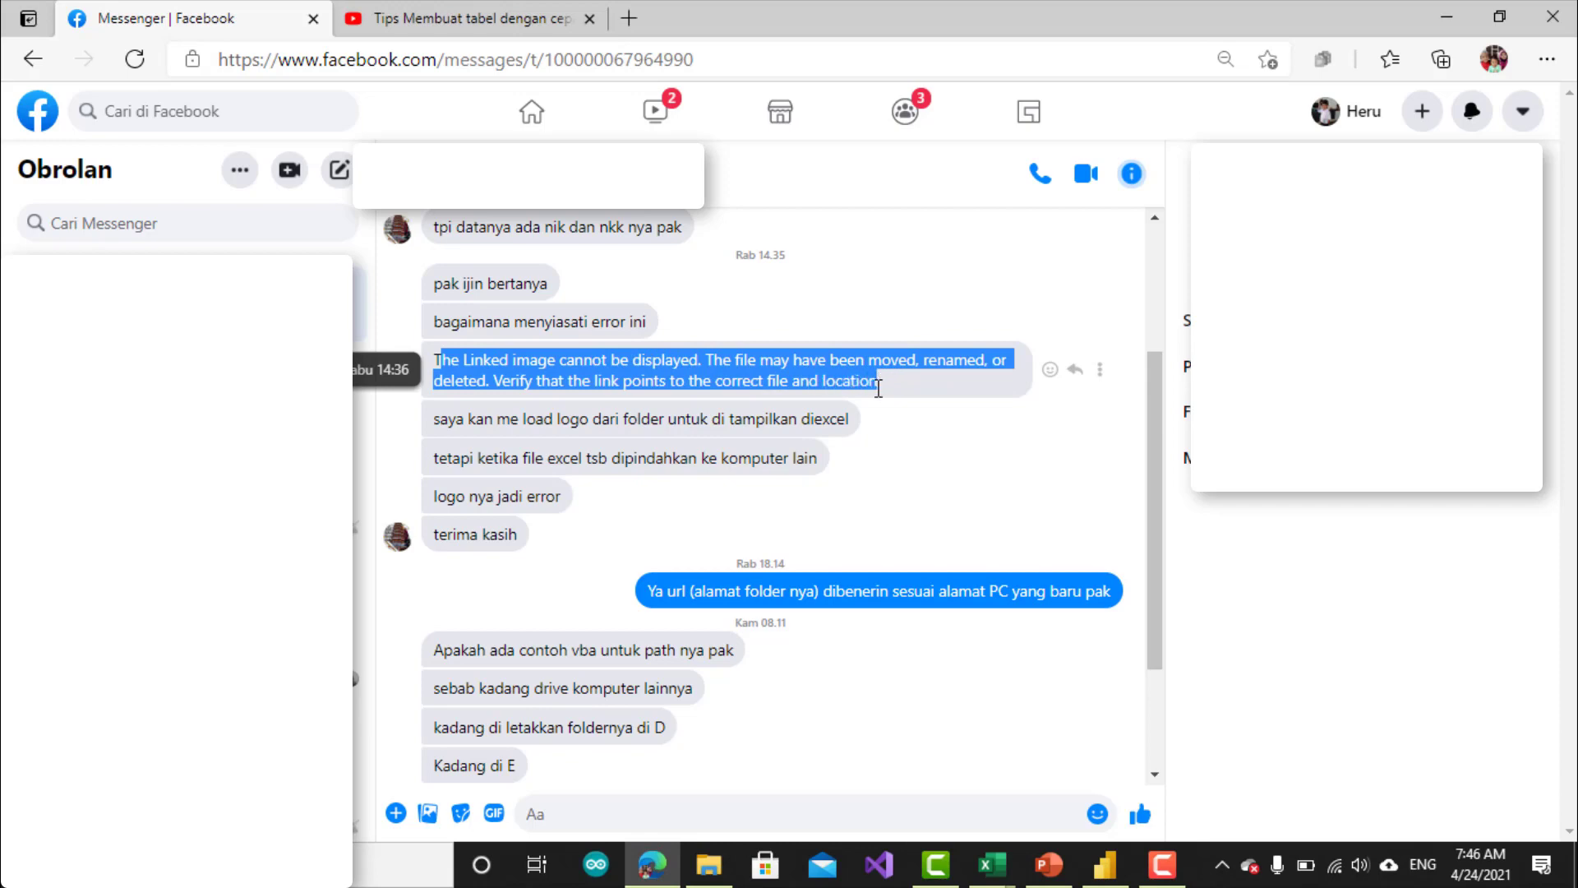
click(476, 367)
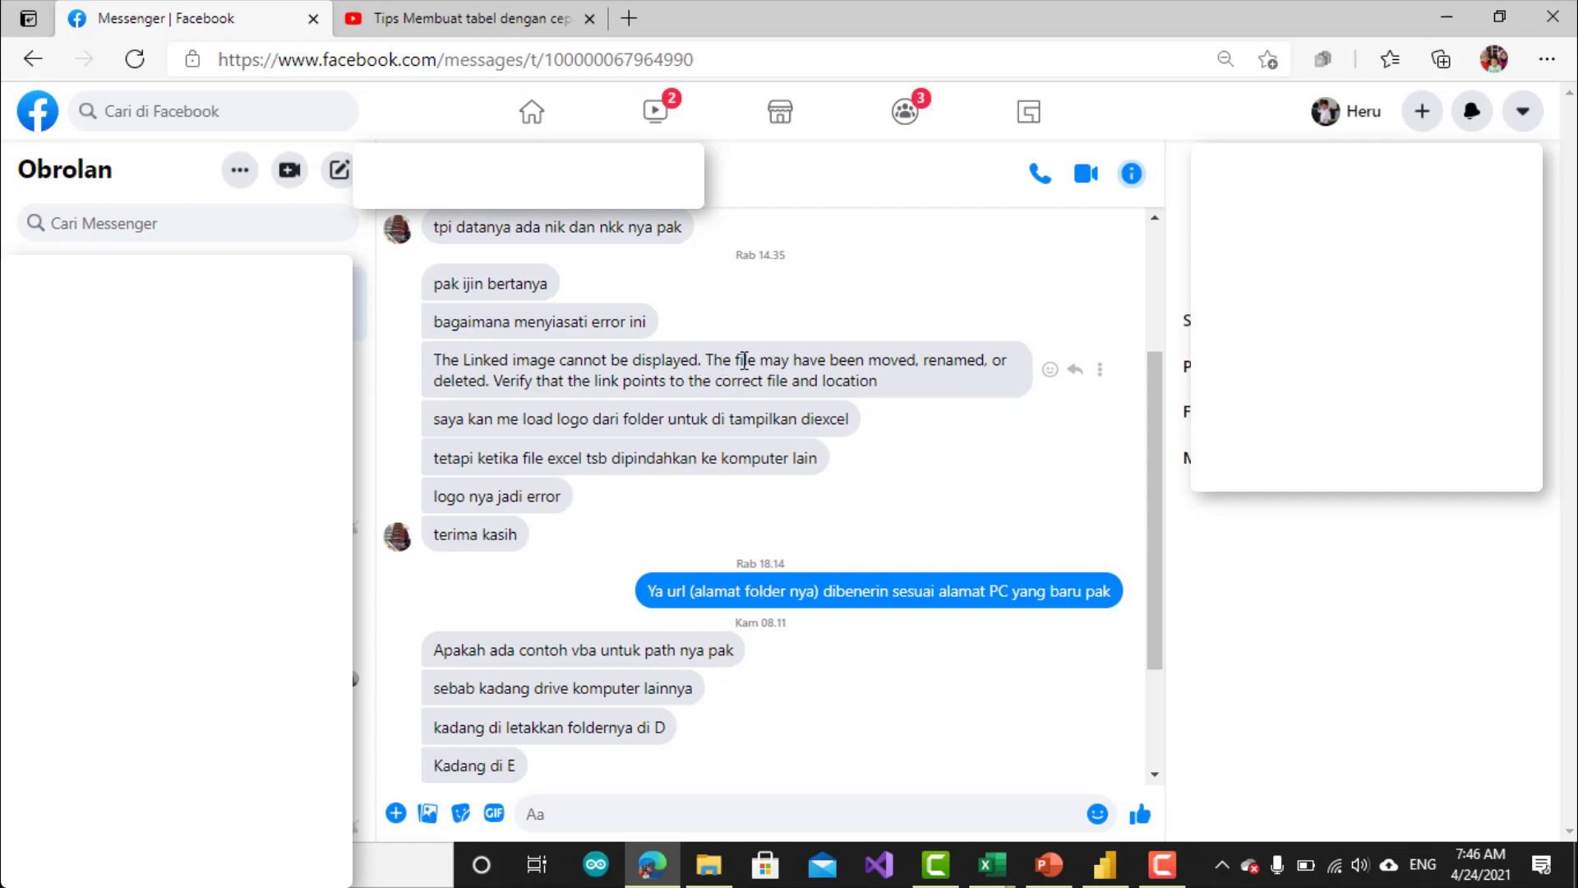
drag(868, 361, 915, 368)
drag(924, 363, 996, 363)
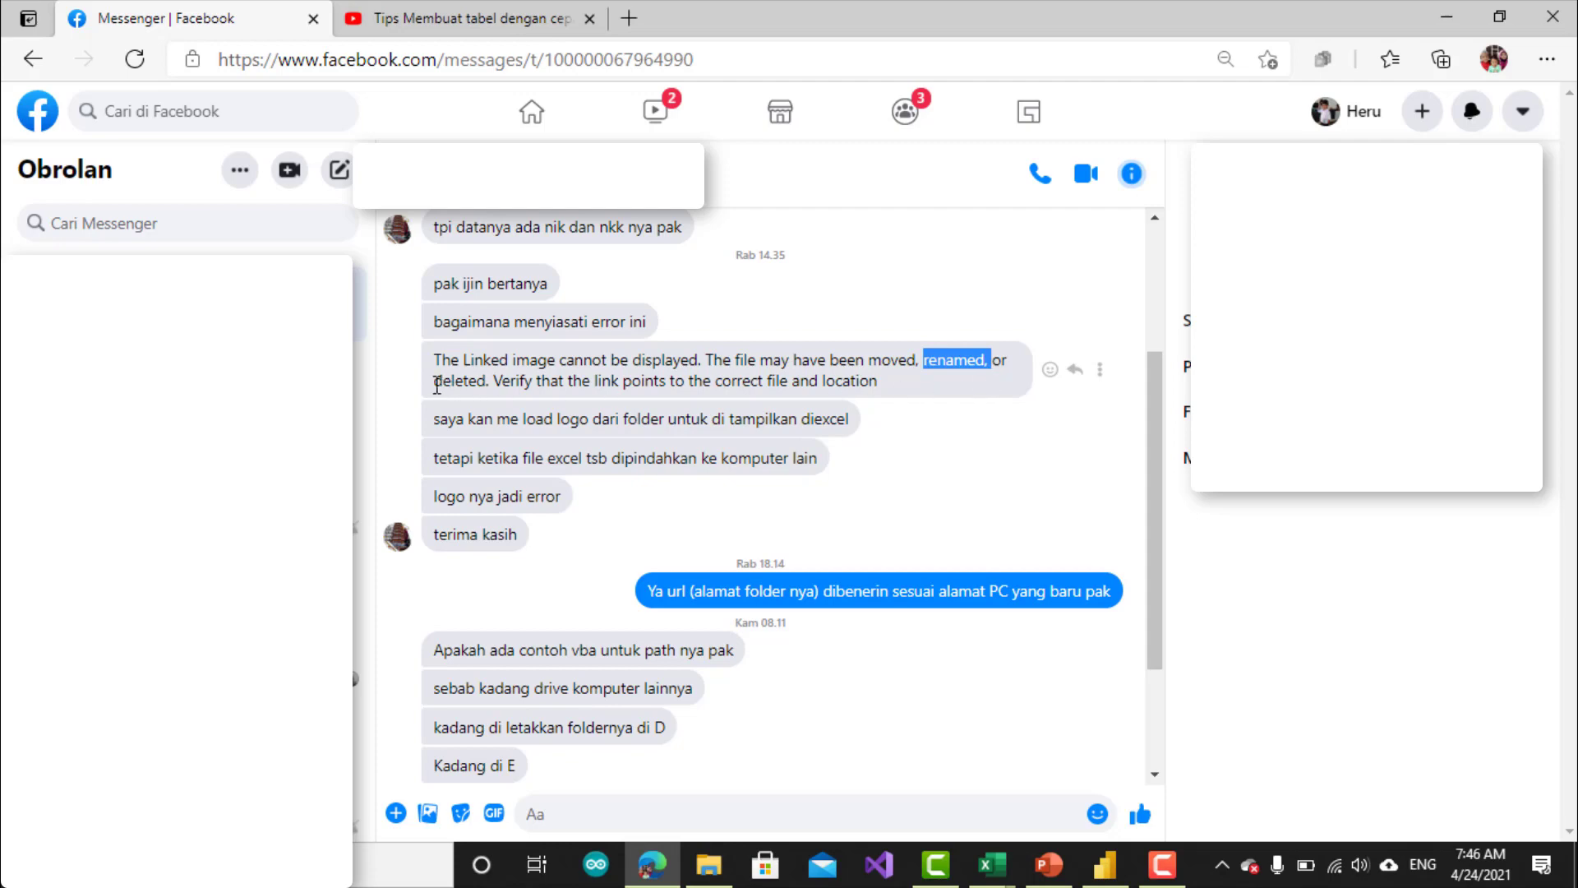
drag(434, 381, 875, 382)
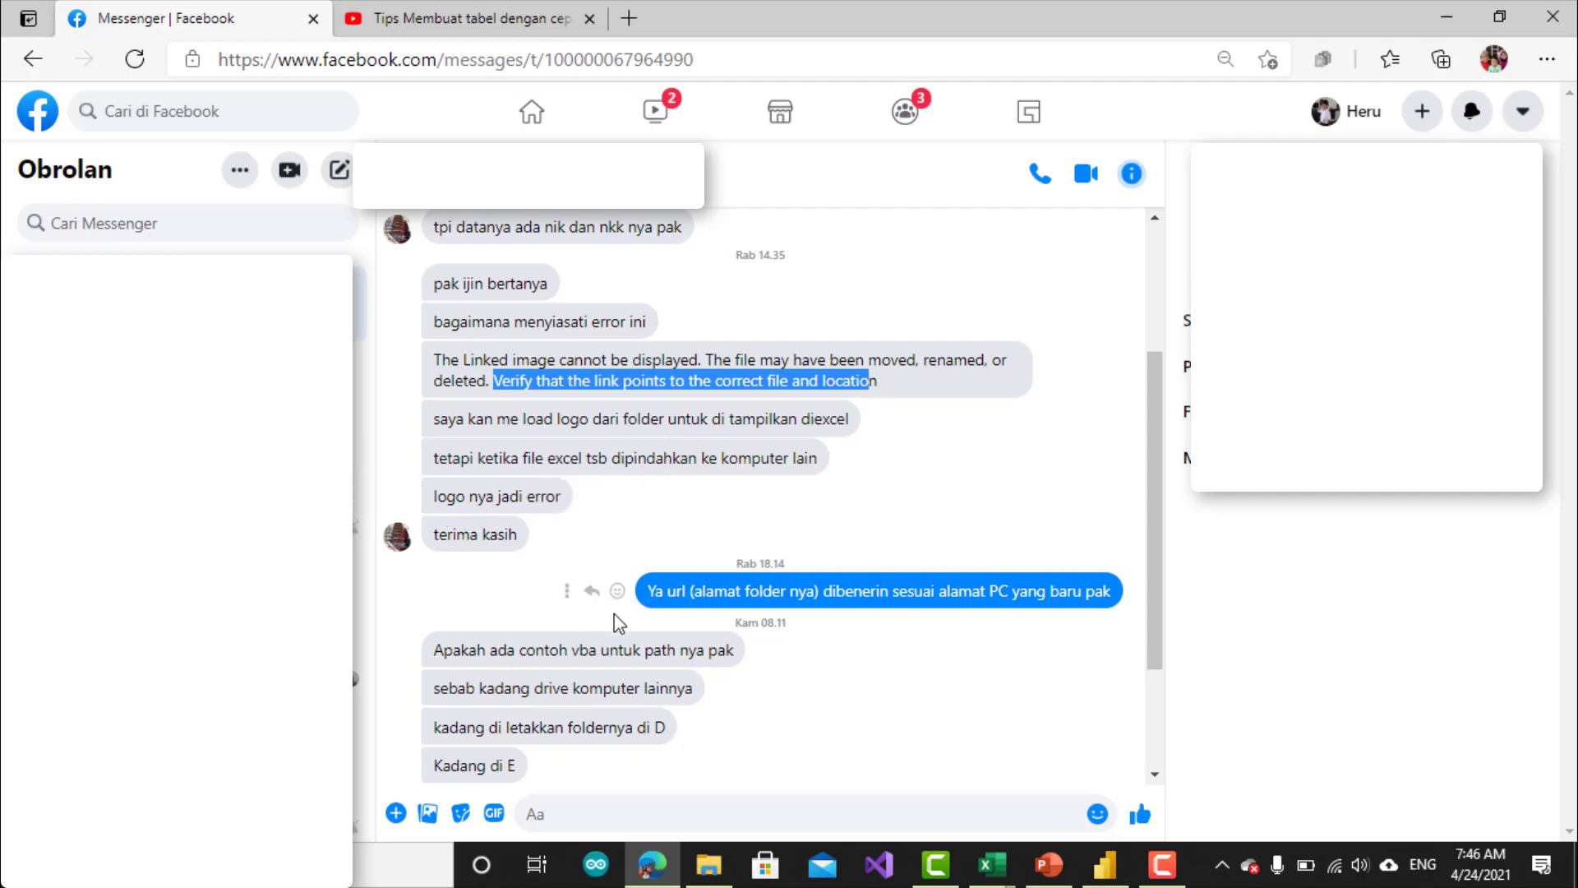
scroll(617, 583, down, 1)
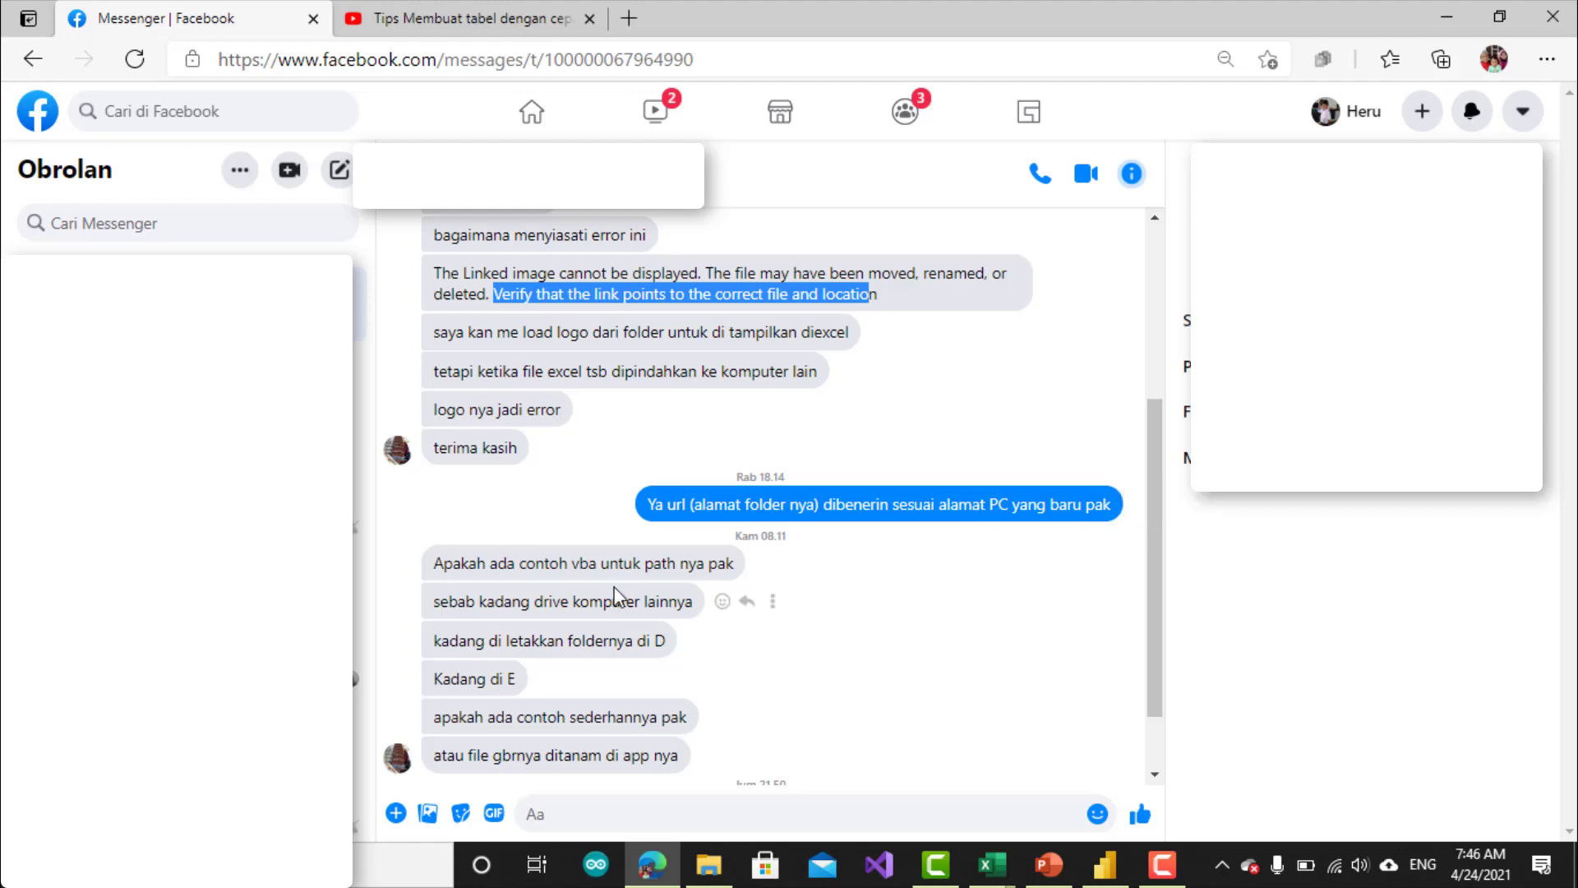
scroll(618, 598, down, 1)
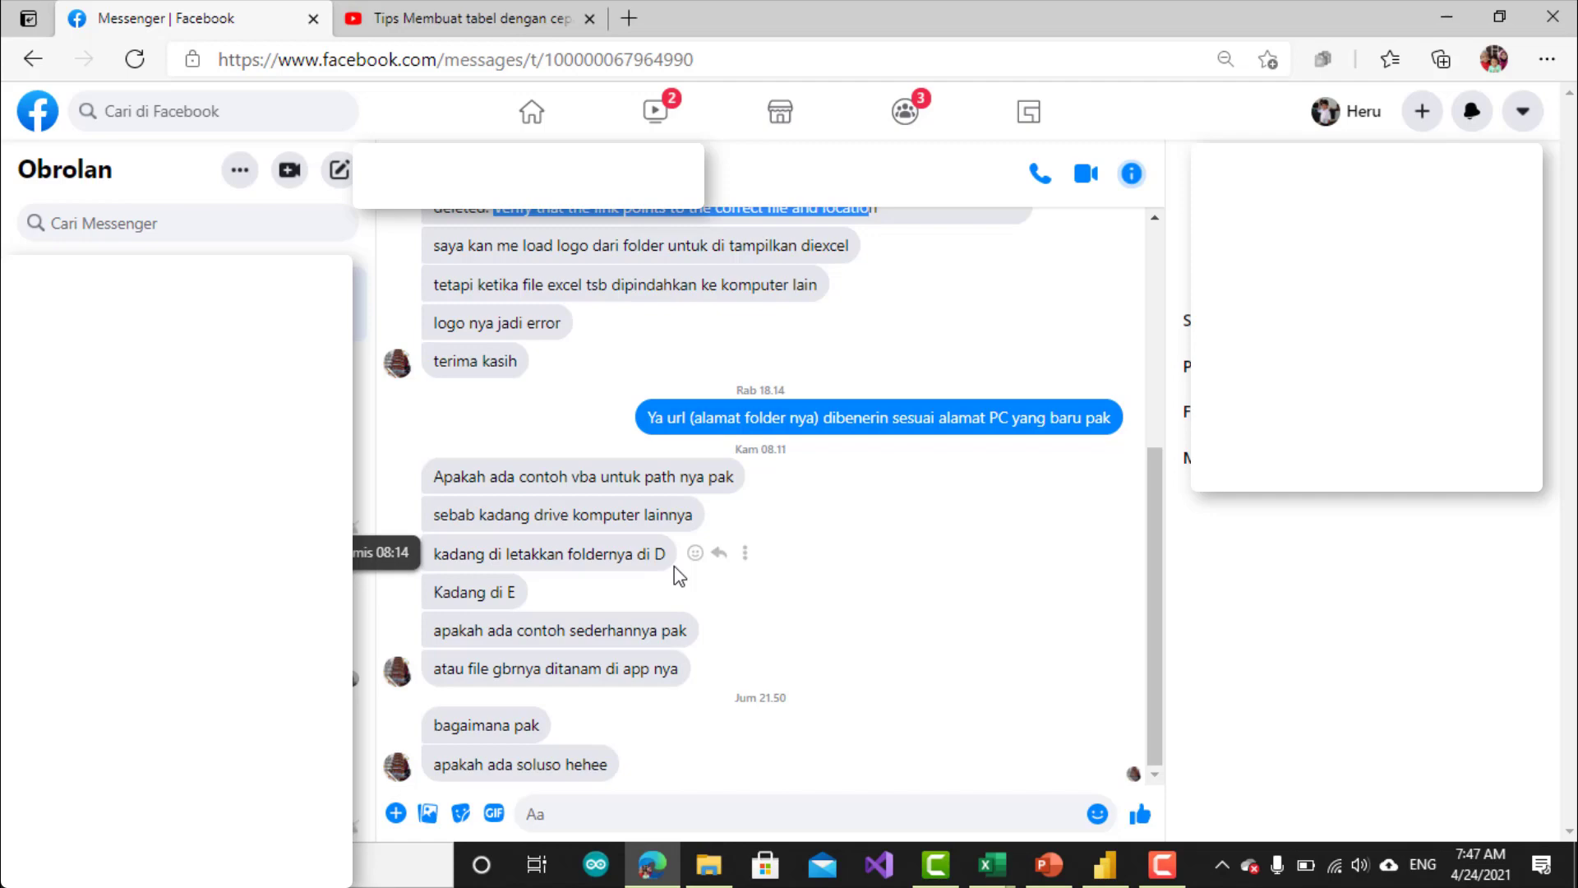
Search 'image vba' in a new Bing tab, skim the results, and return to Messenger.
click(629, 18)
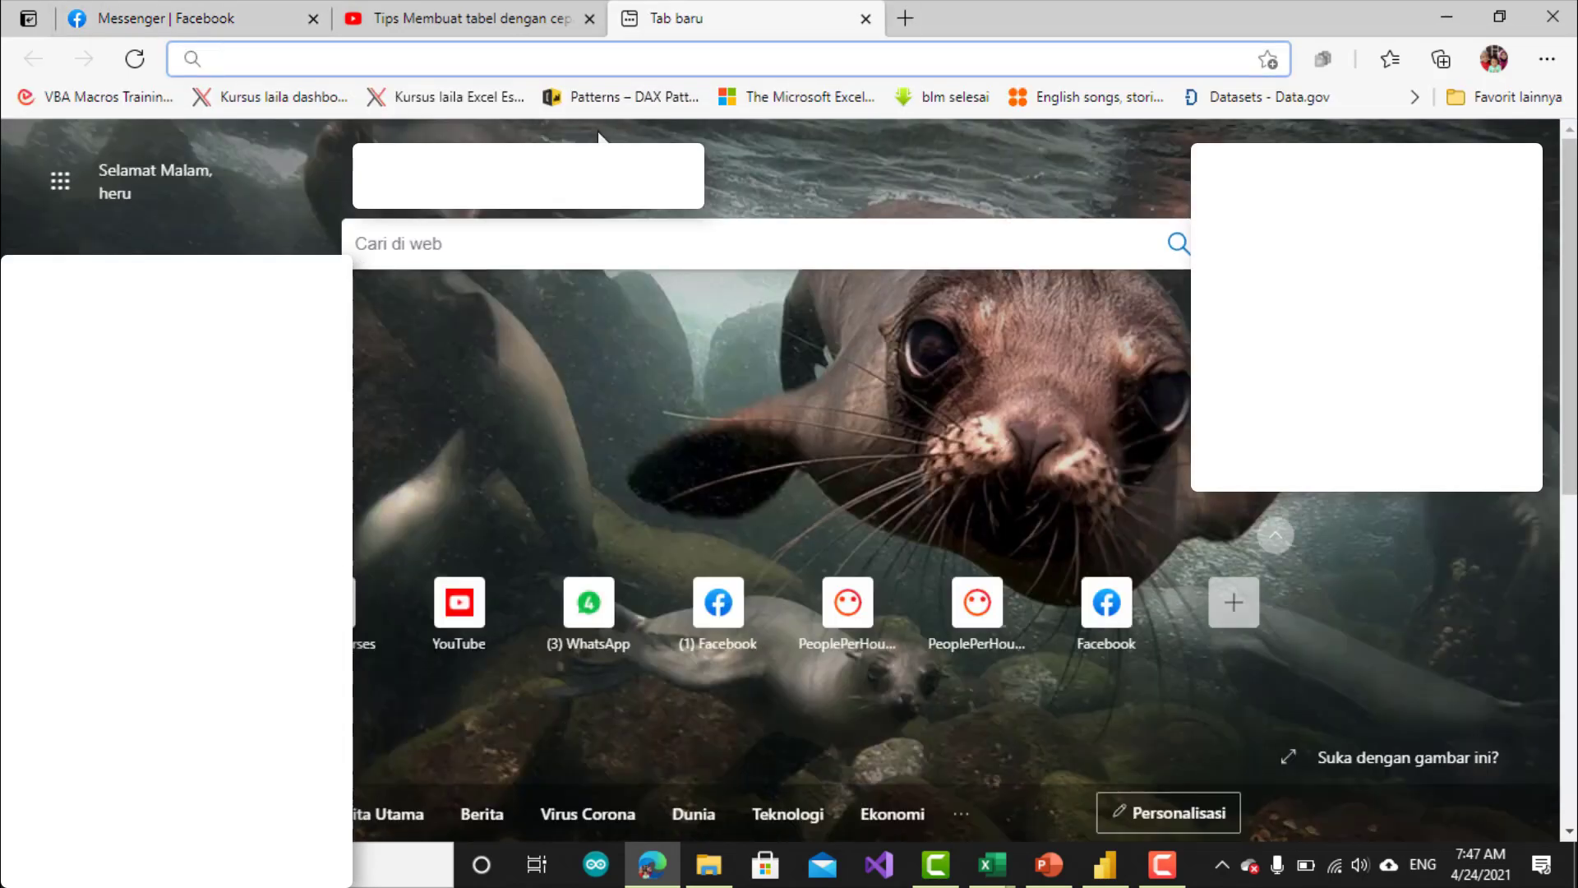
text(imag)
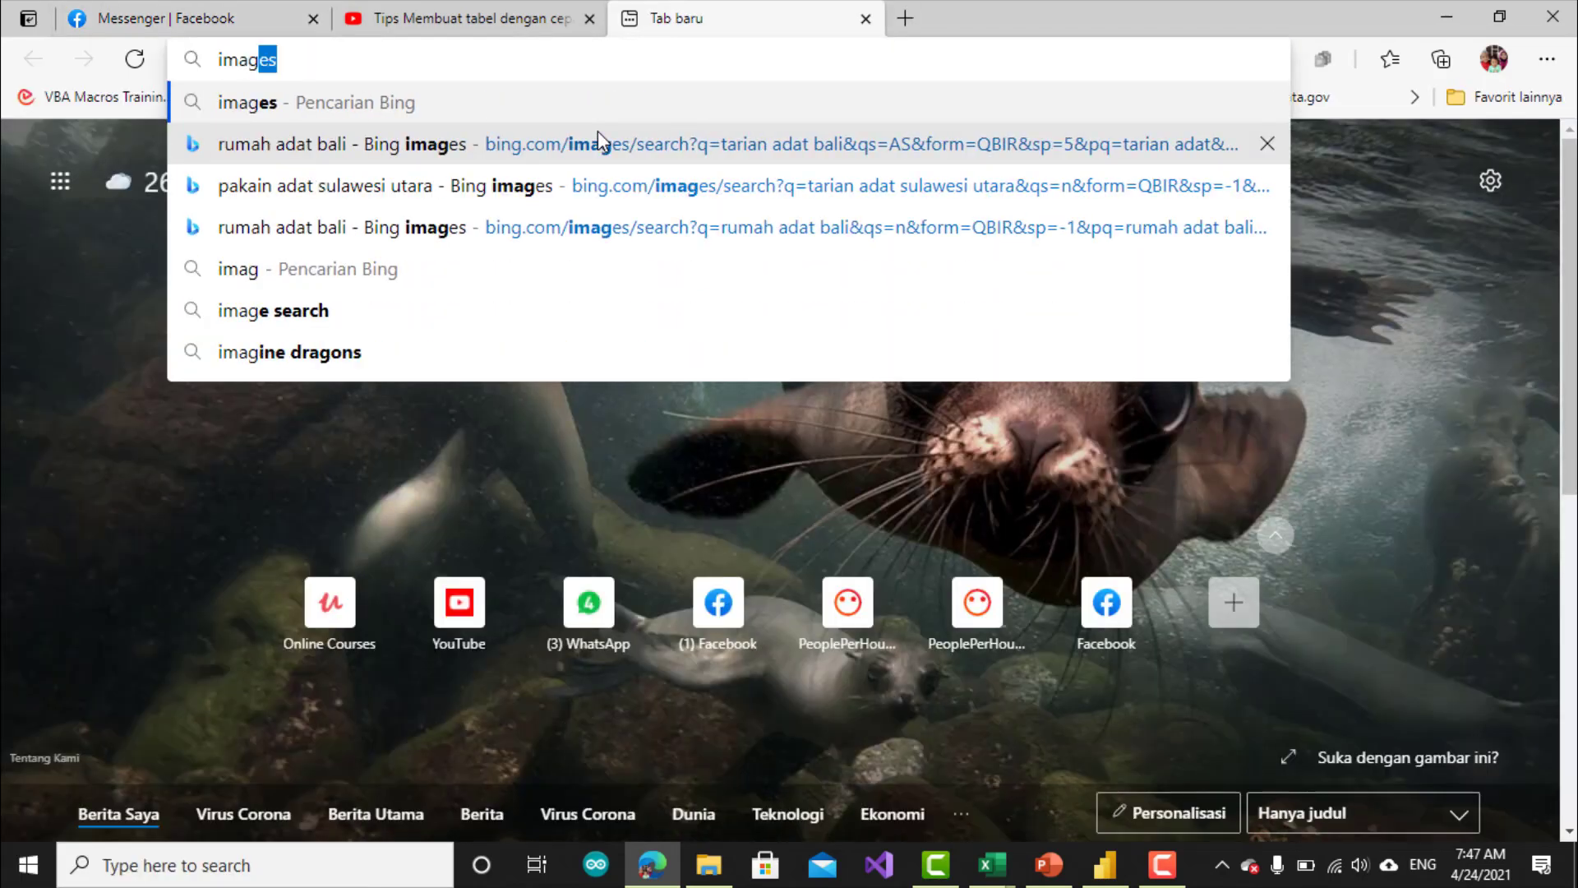
text(e vba)
key(Return)
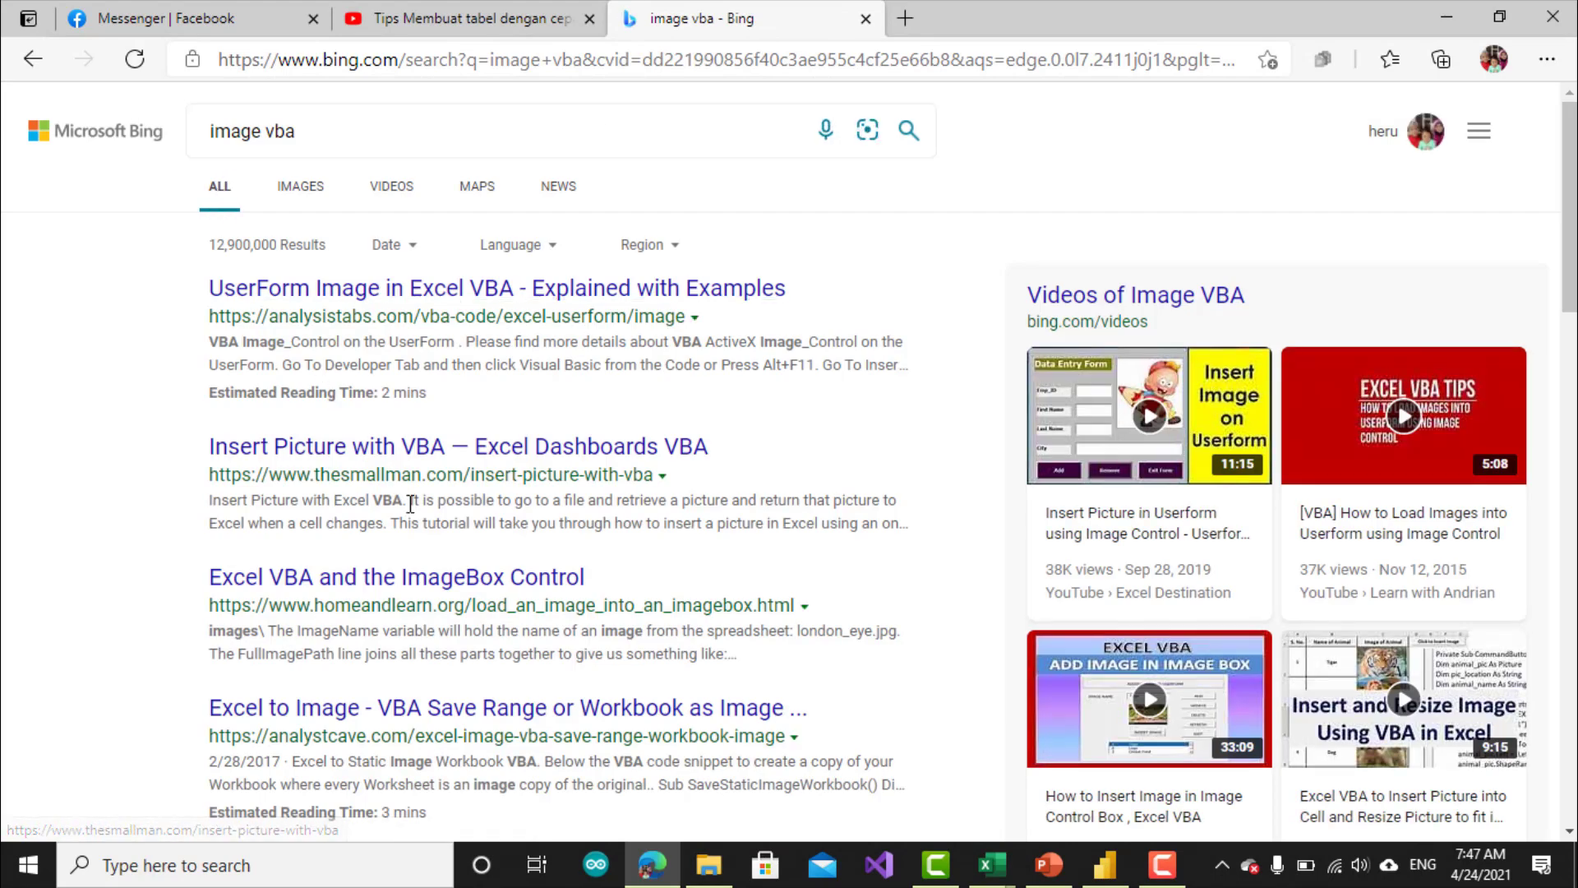
scroll(411, 503, down, 3)
scroll(415, 513, down, 2)
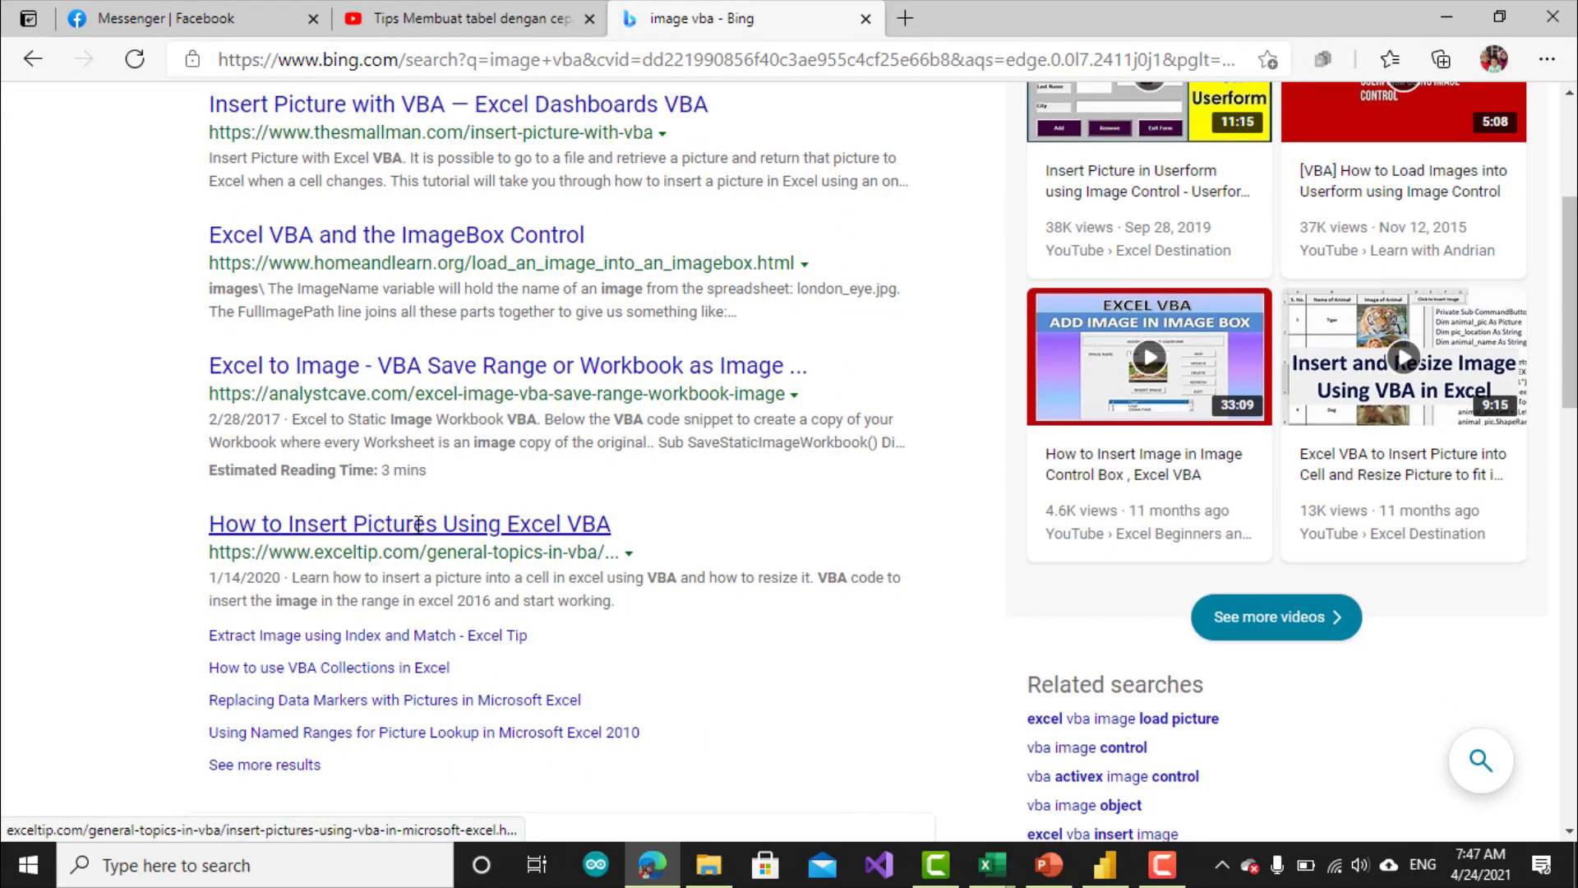
scroll(417, 523, up, 2)
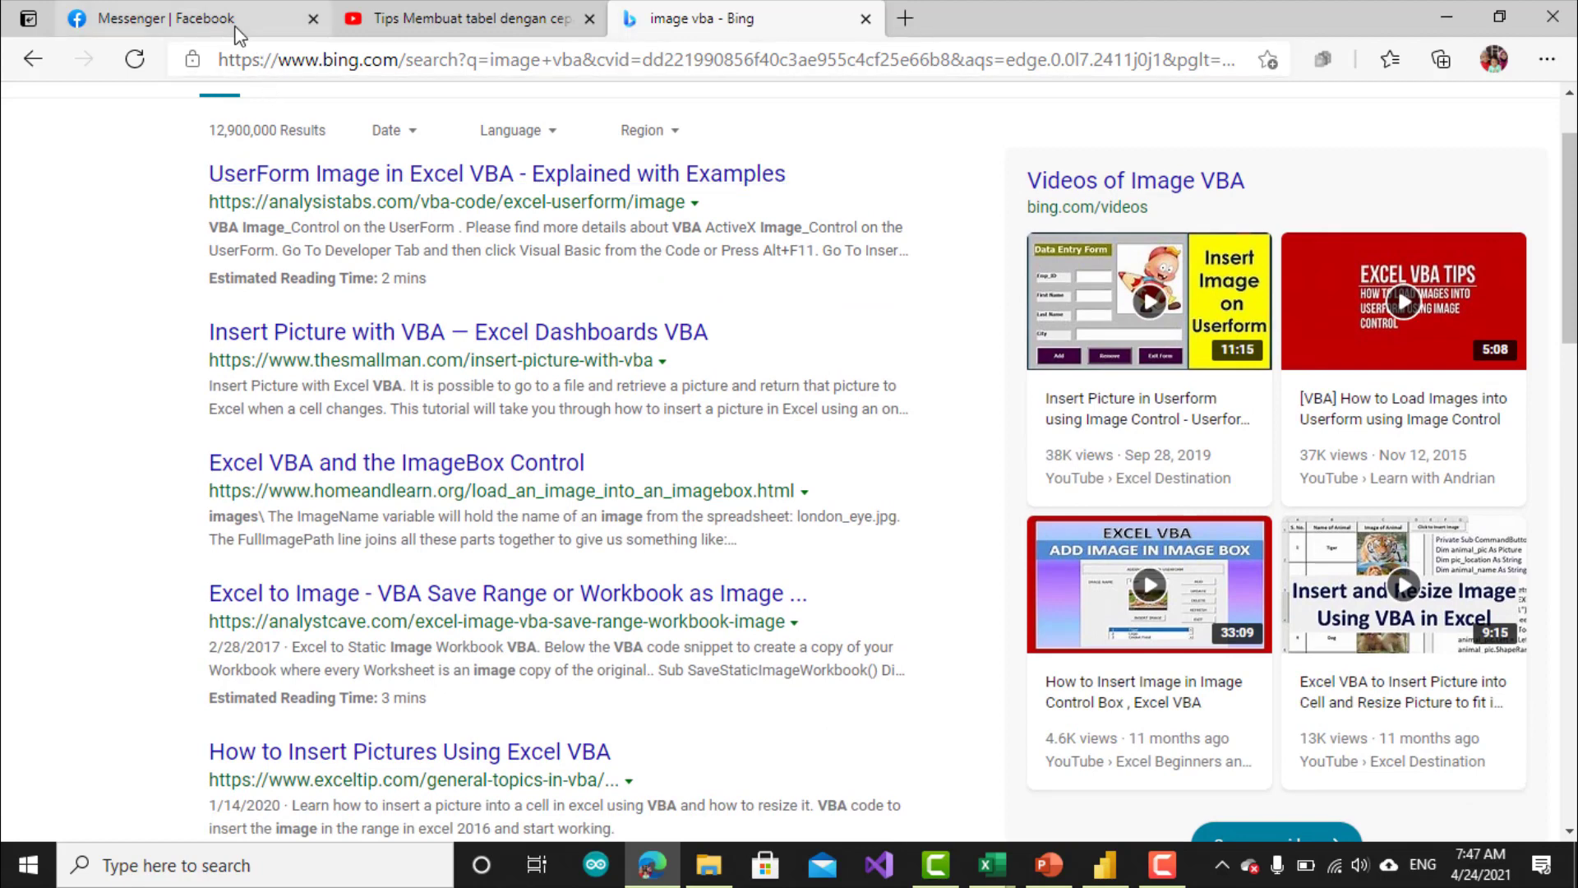
click(232, 31)
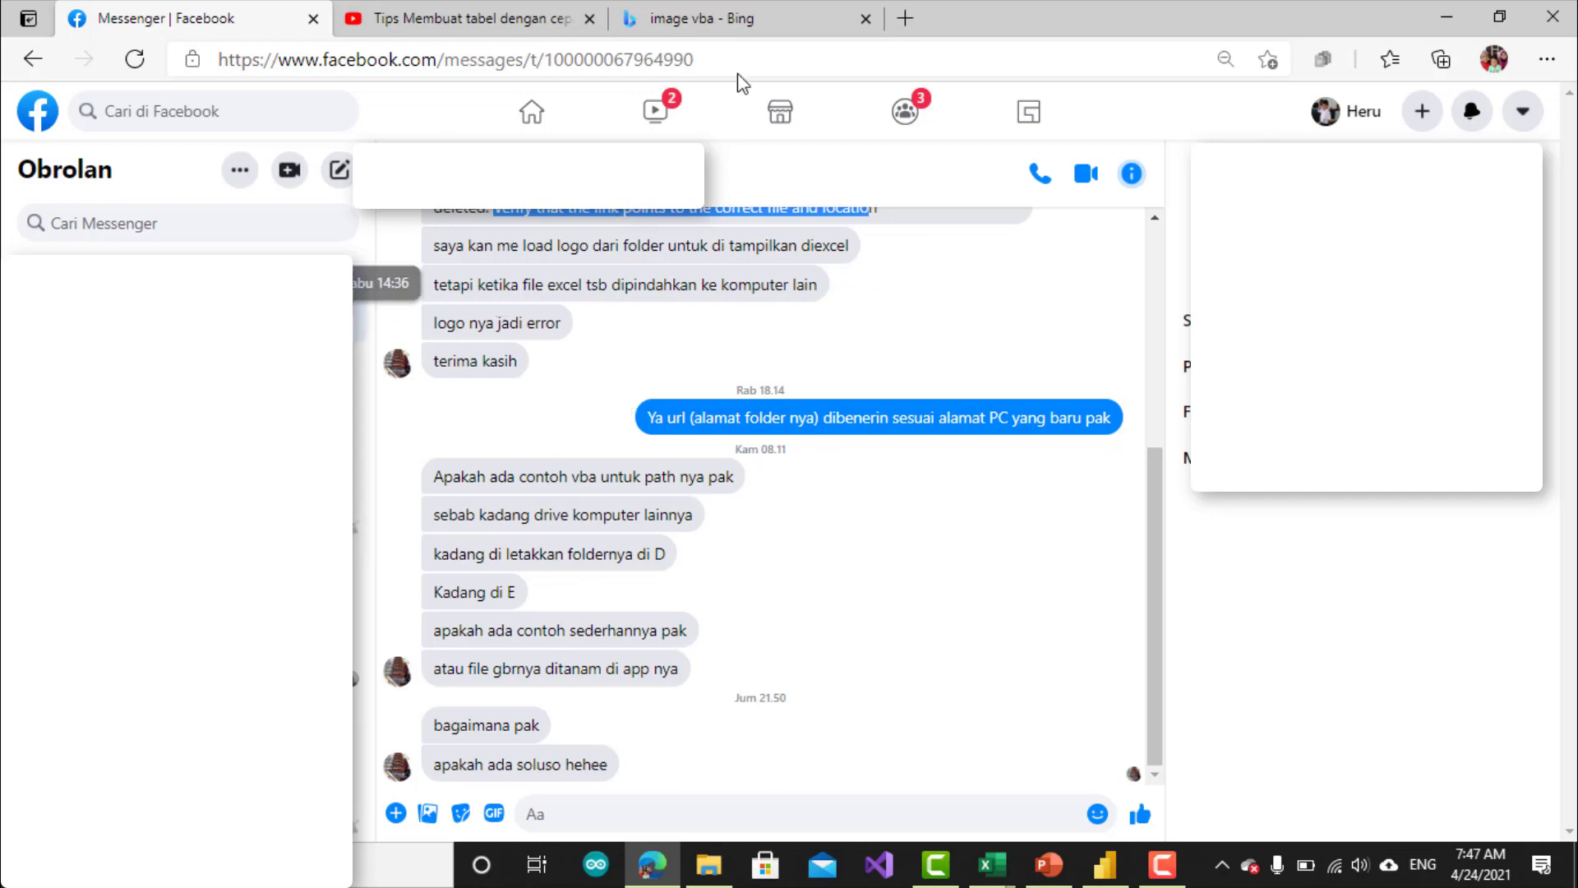
Go to the Excel VBA help Facebook group using the facebook.com/groups/heru.monas address suggestion.
click(743, 30)
click(691, 63)
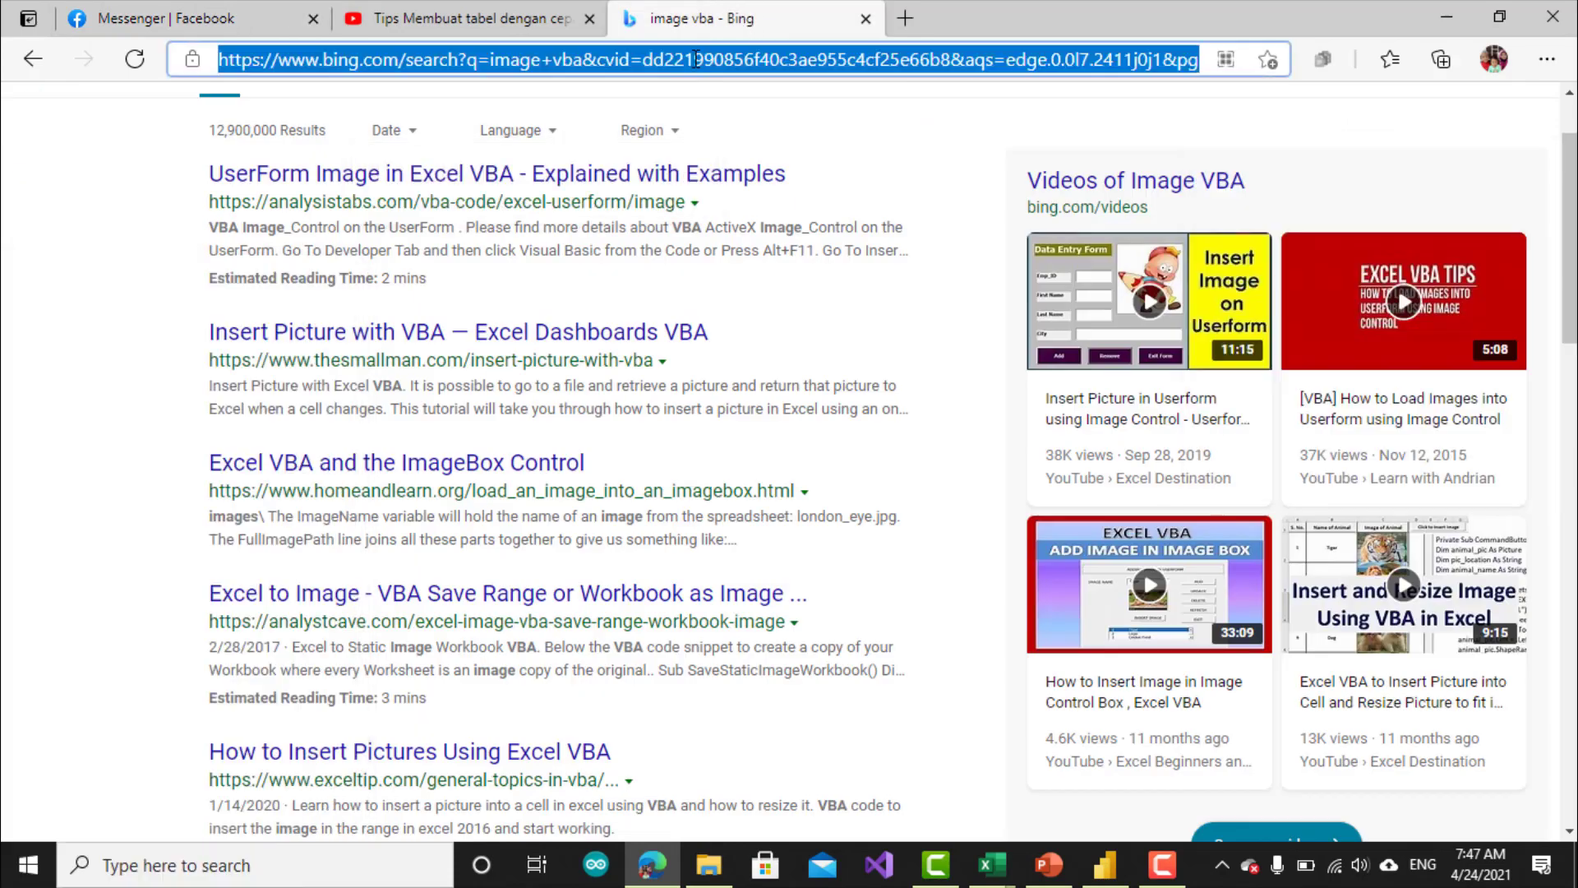
text(facebook.com/groups/heru.monas)
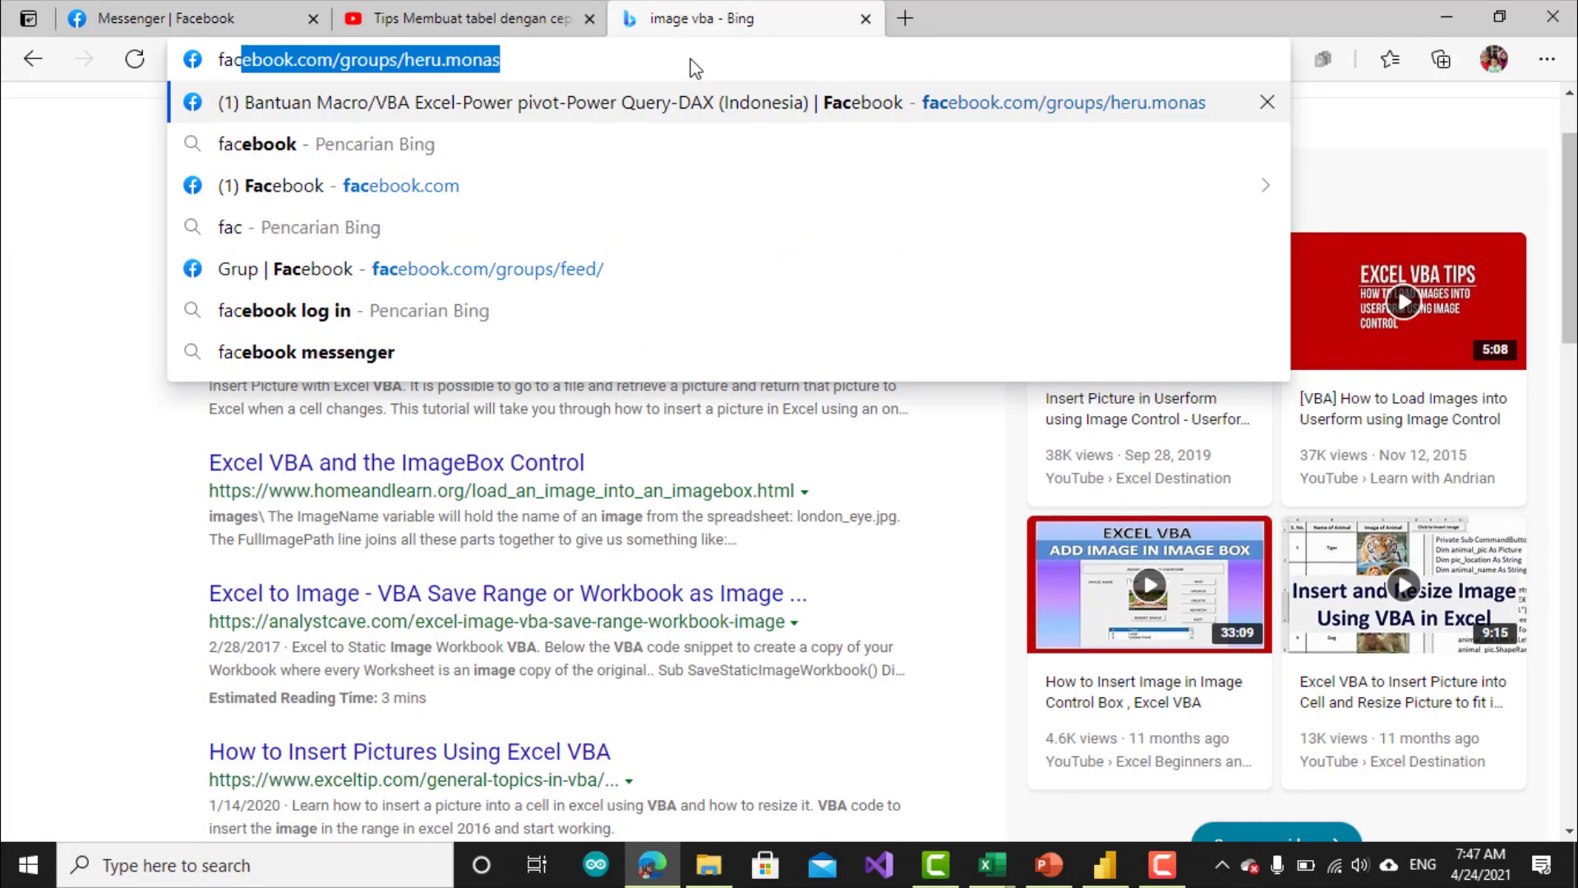
key(Down)
key(Up)
click(655, 102)
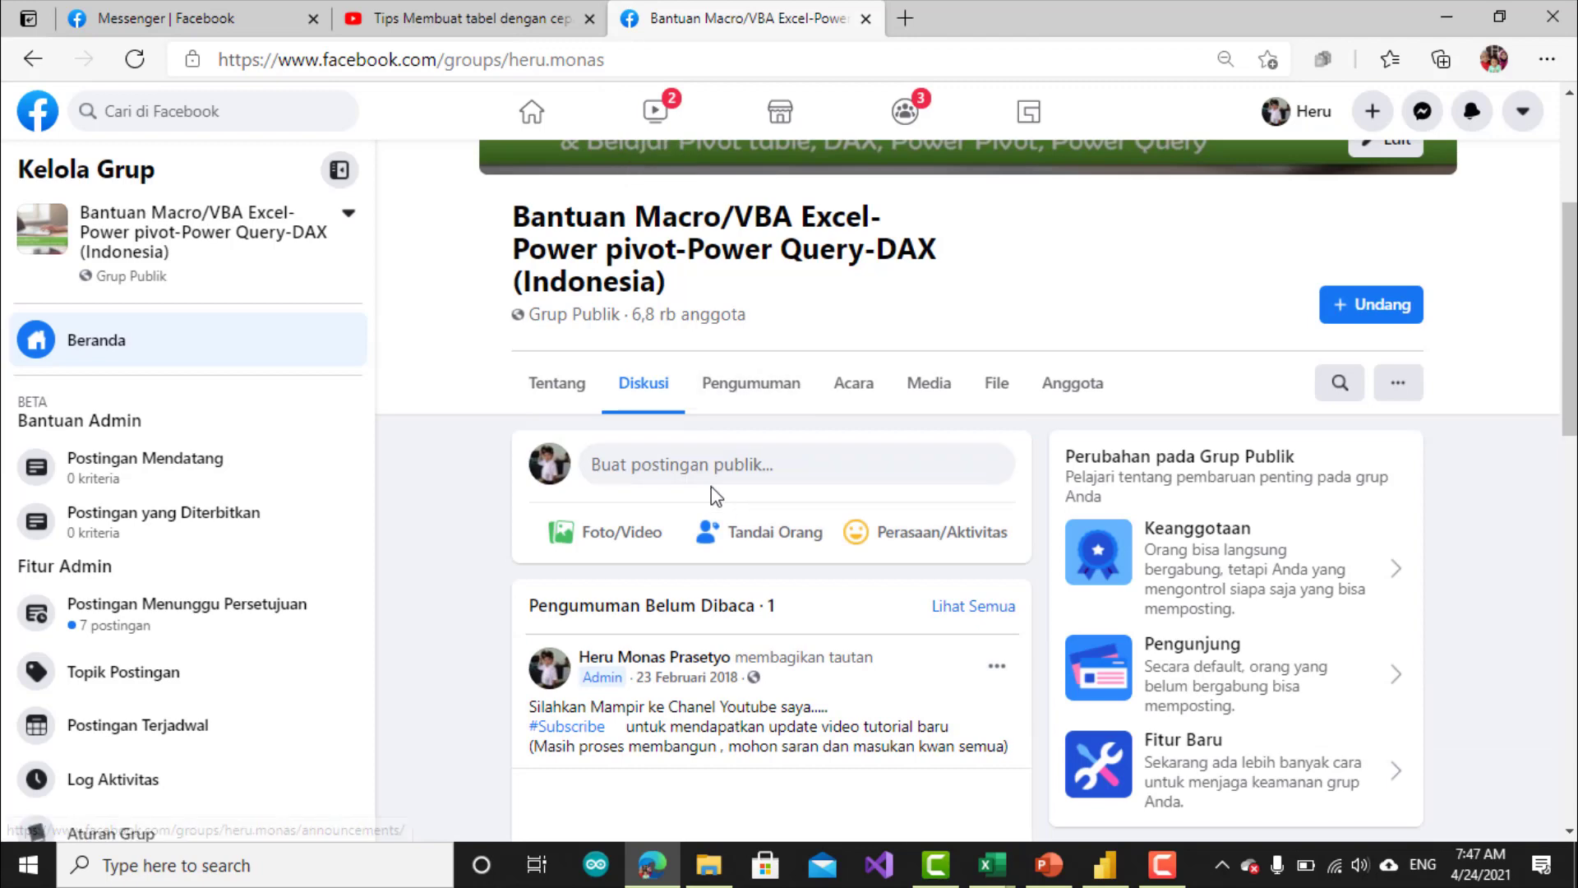
Search the group for 'gambar dinamis'.
click(1336, 388)
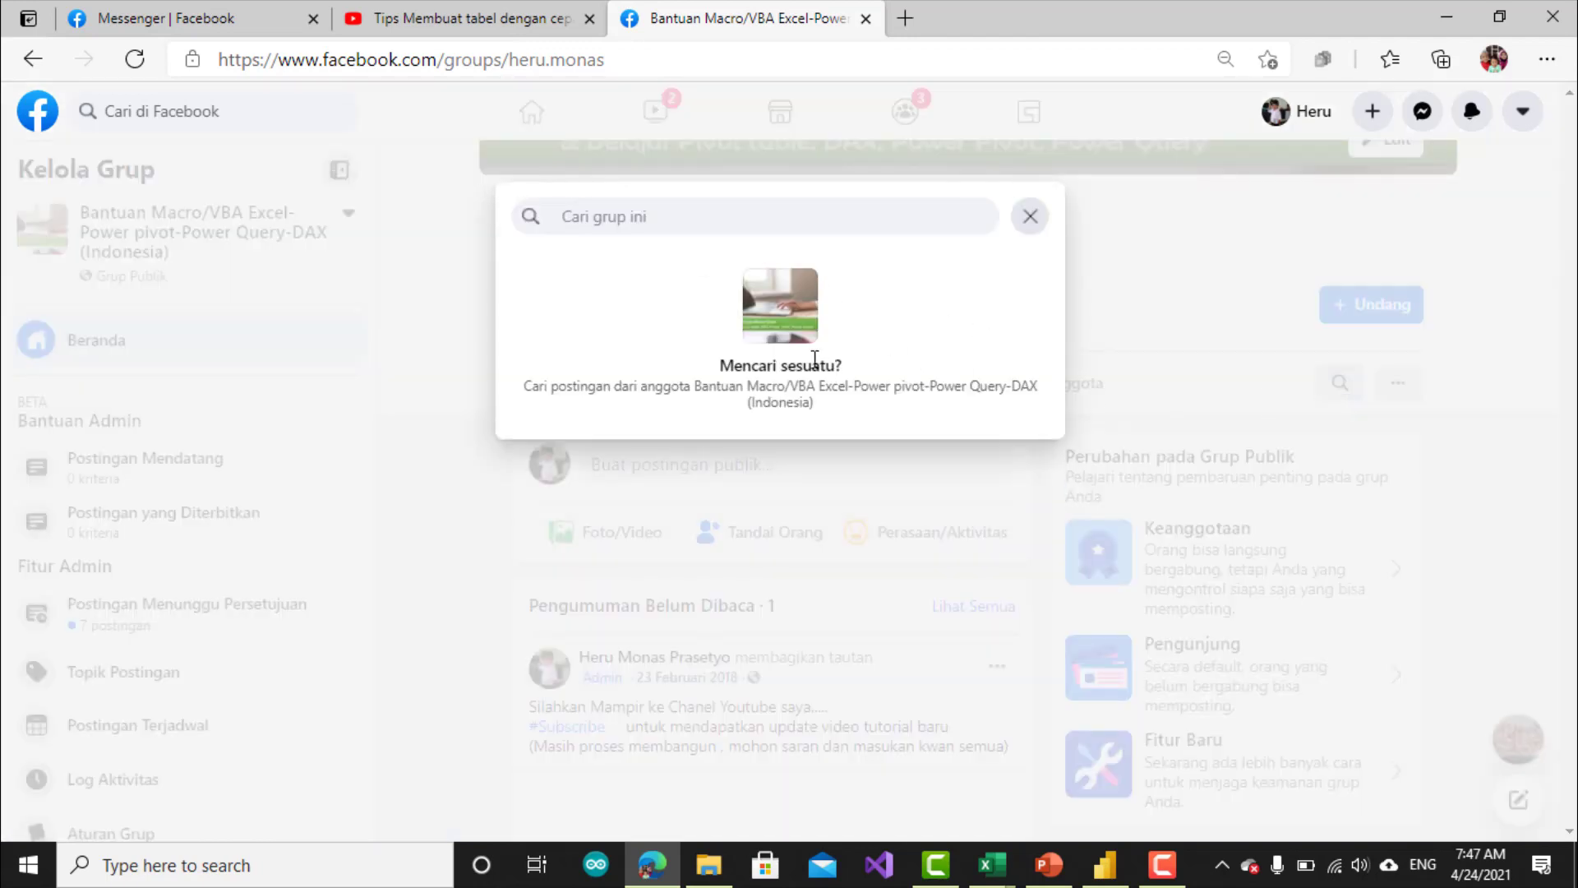
text(gambar din)
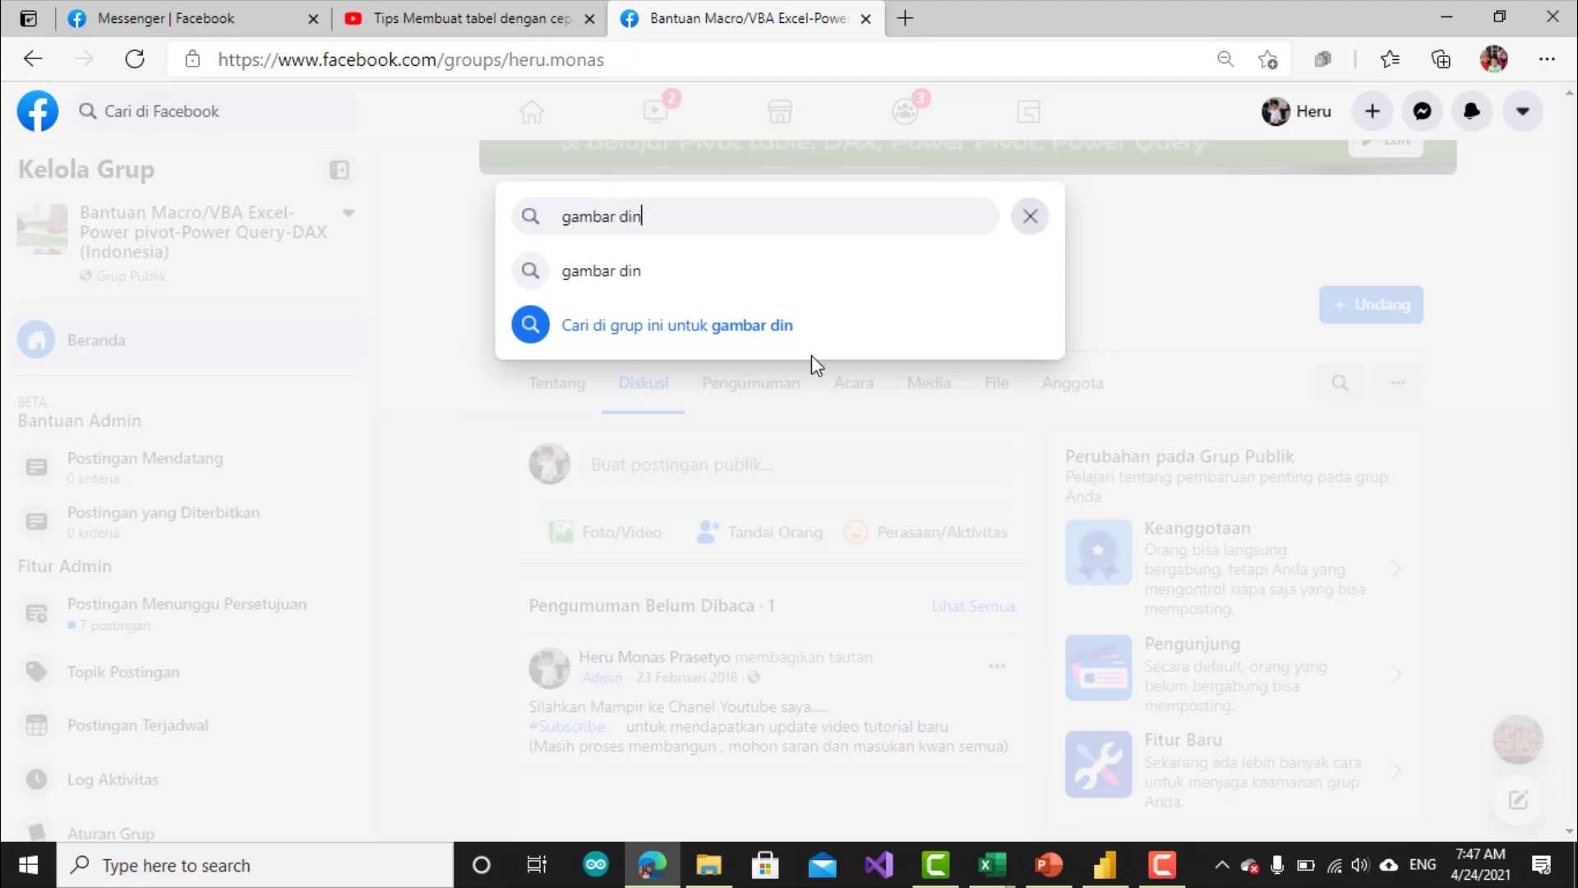
text(mai)
key(BackSpace)
key(BackSpace)
key(BackSpace)
text(amis)
key(Return)
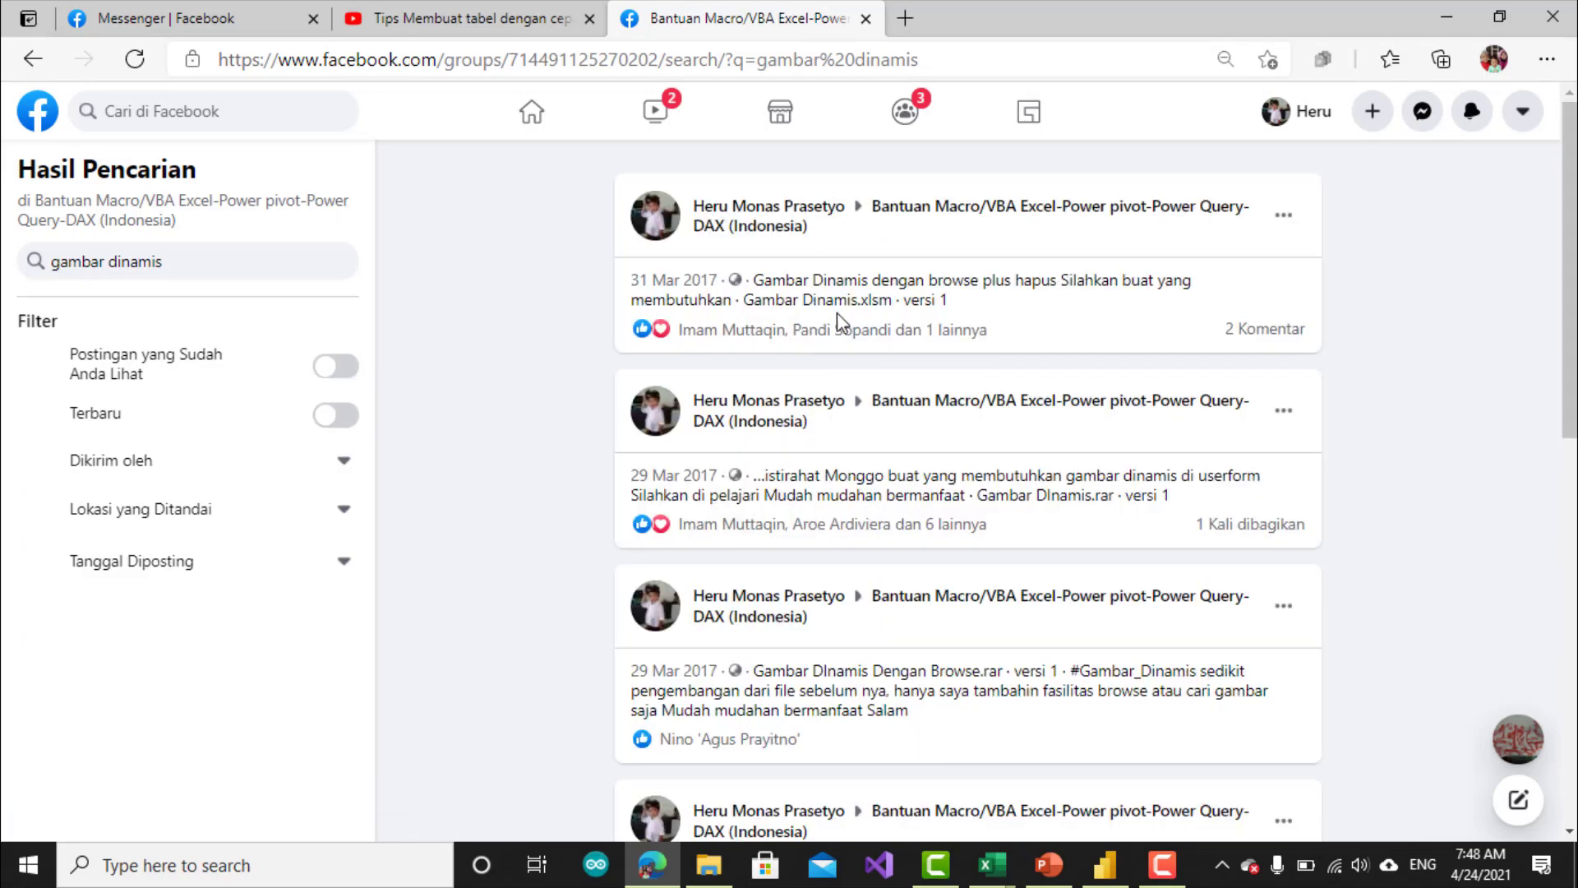
Open the group post sharing Gambar Dinamis.xlsm and scroll down to its comments.
click(821, 301)
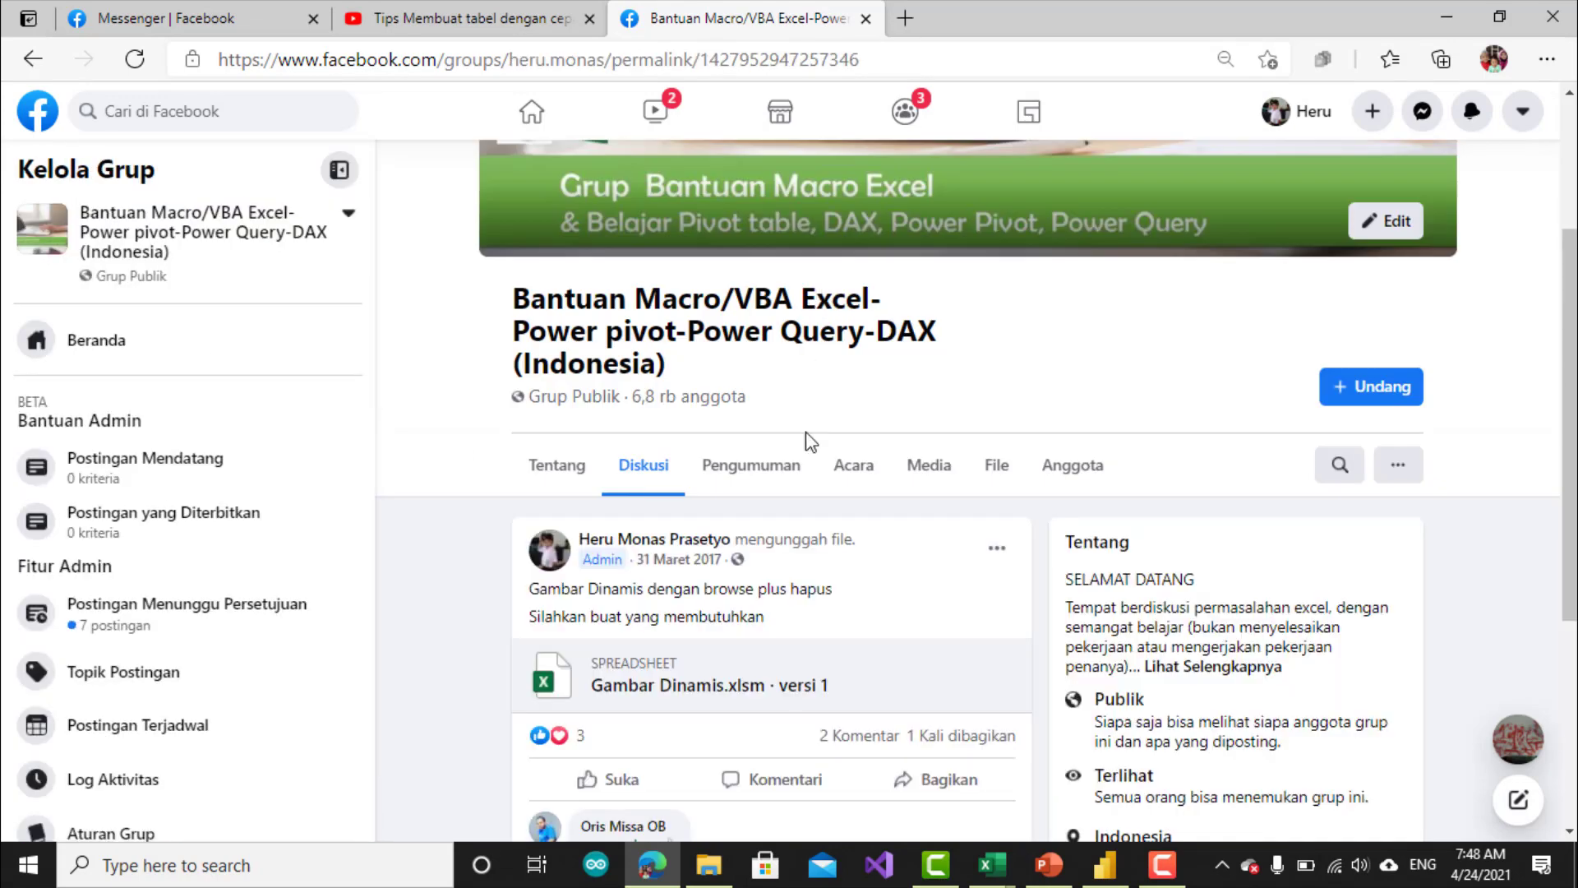
scroll(796, 521, down, 3)
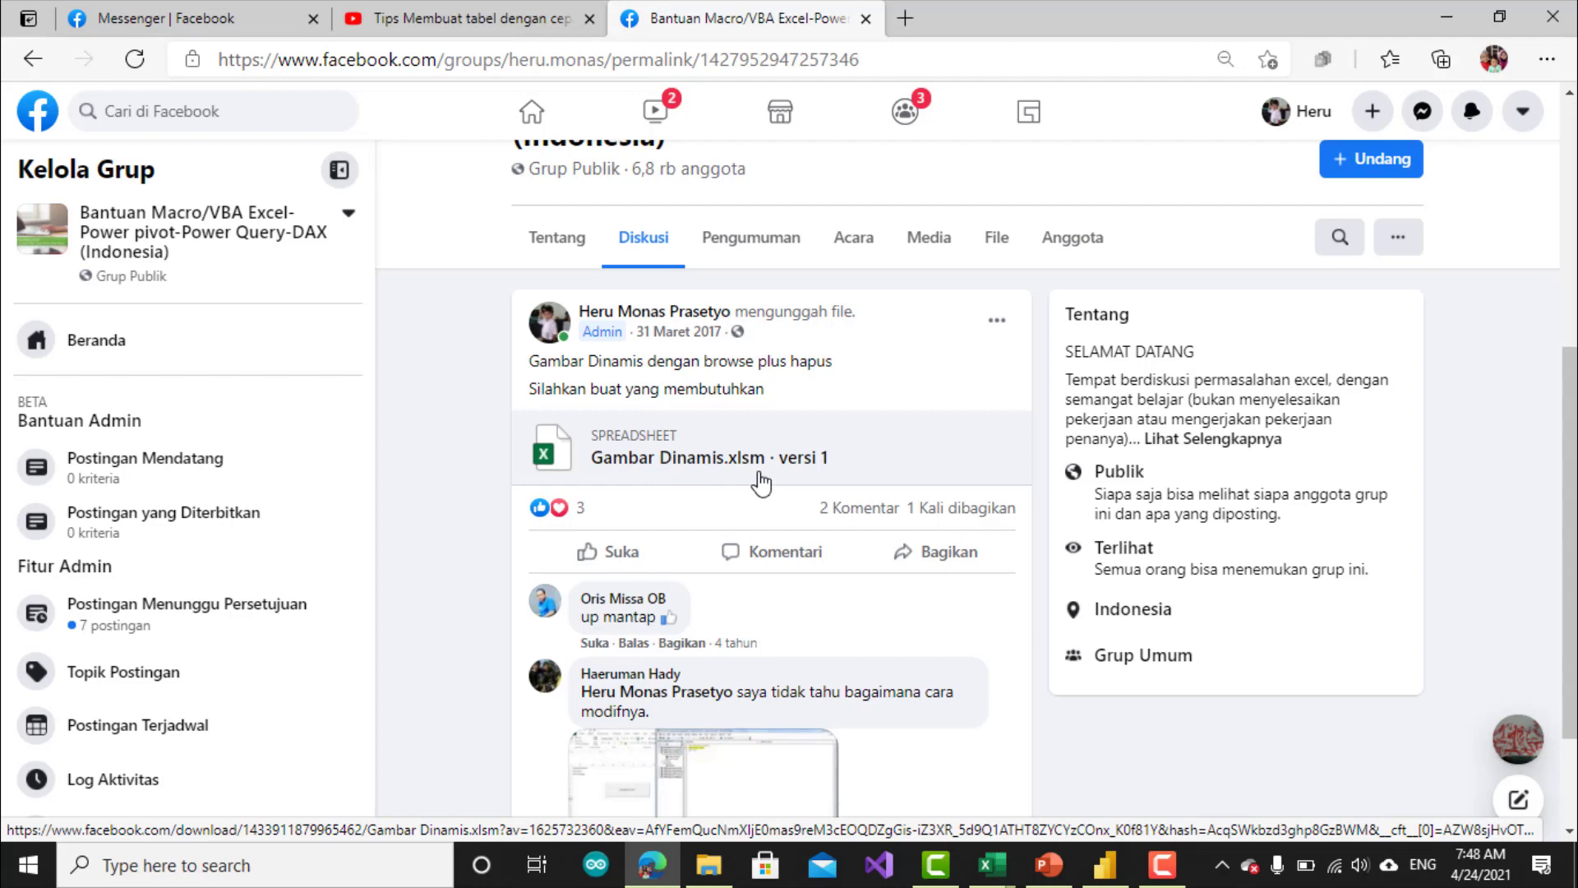
click(1159, 868)
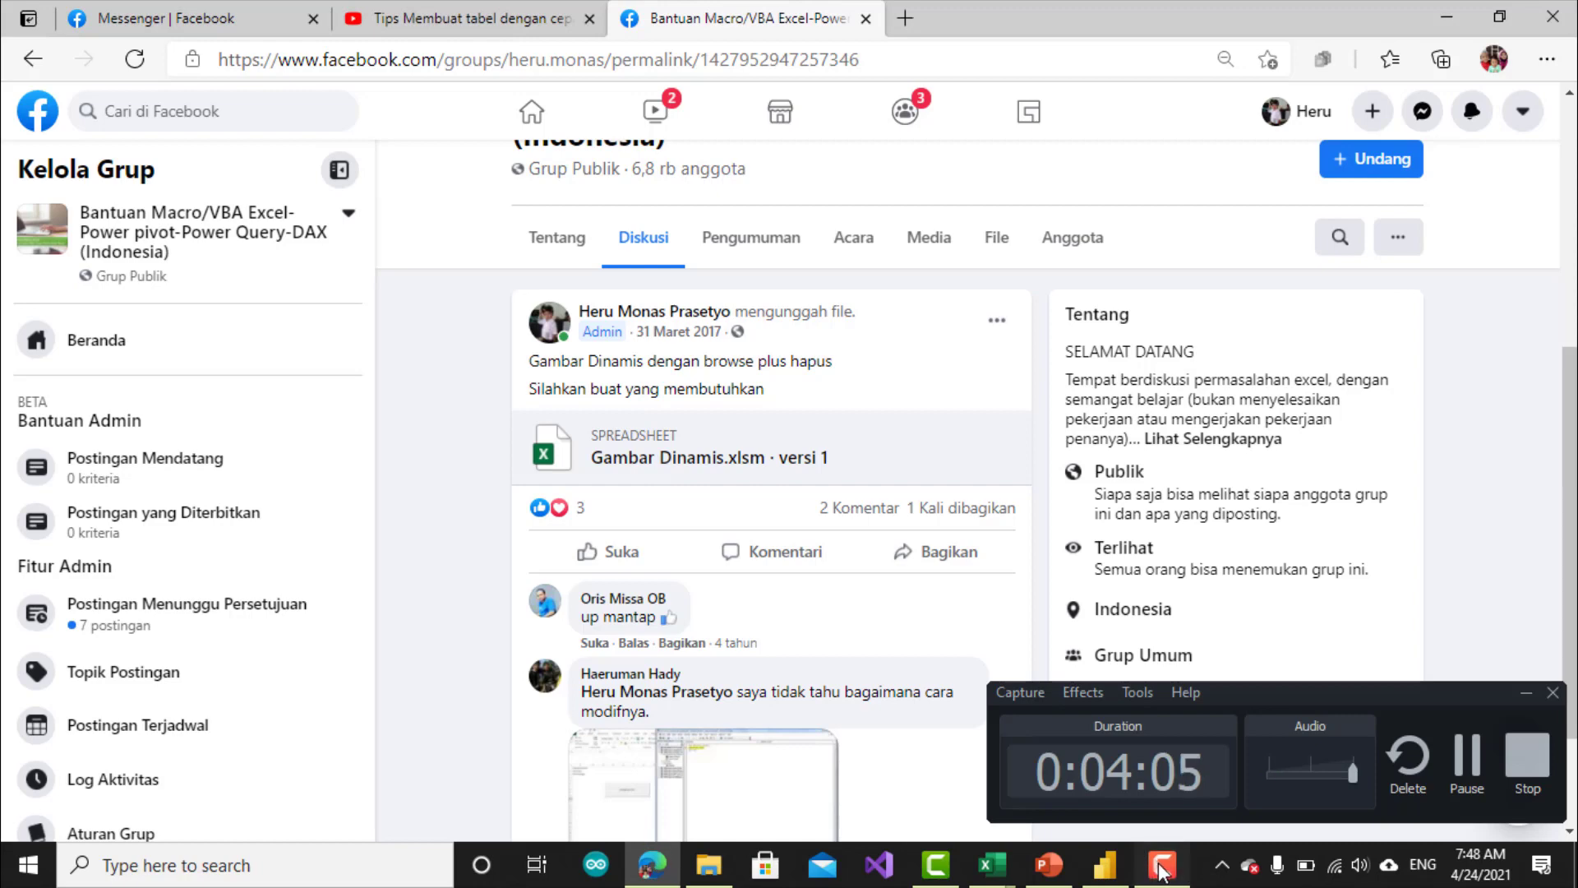
click(1526, 693)
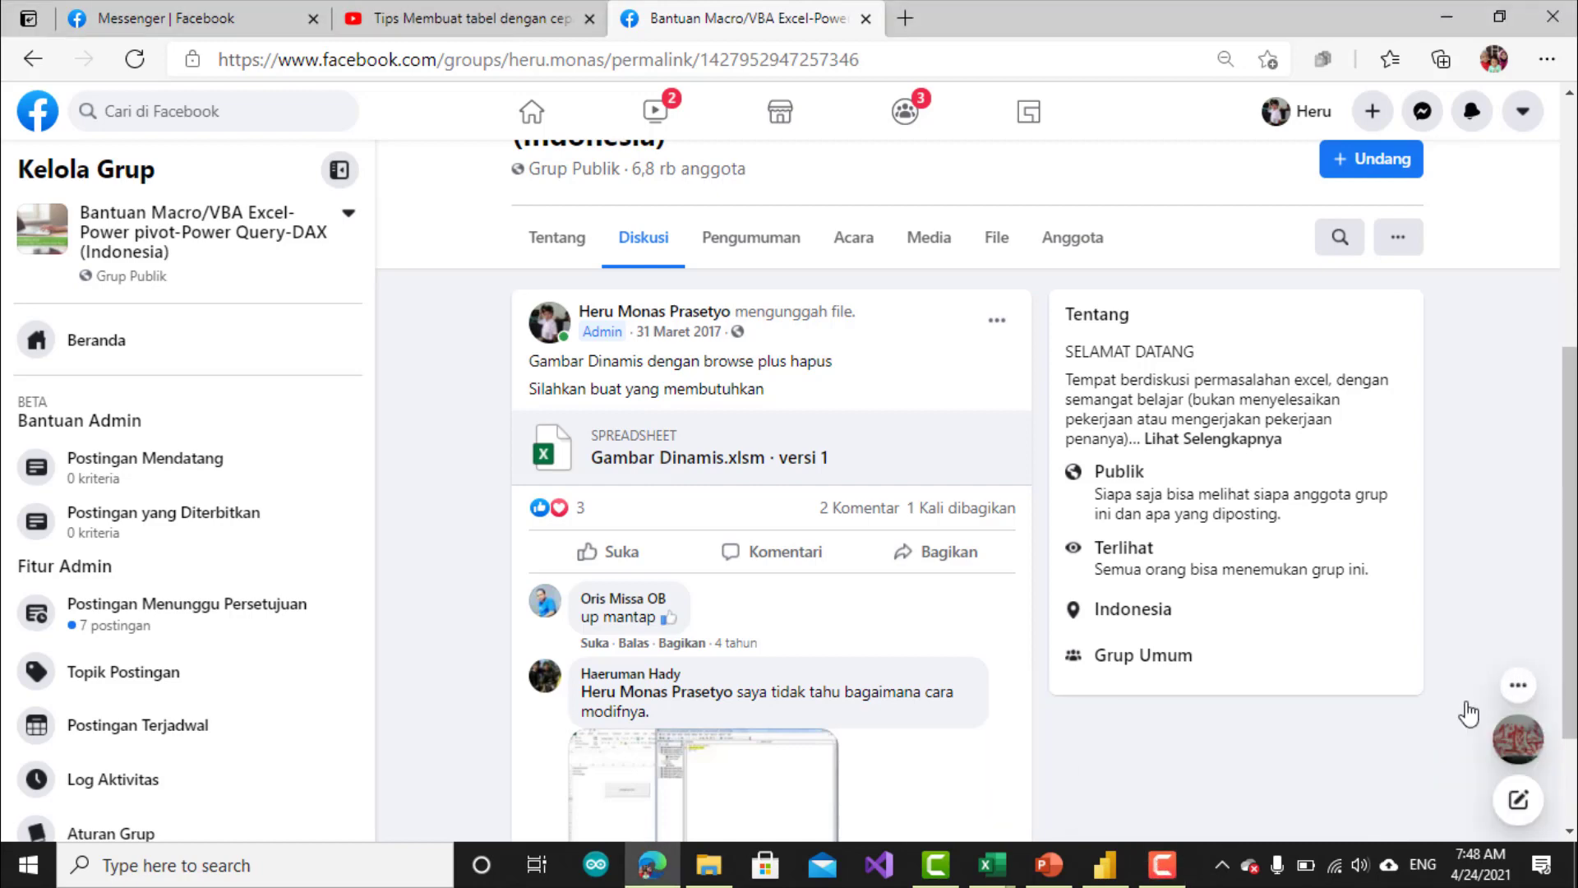
mouse_move(641, 609)
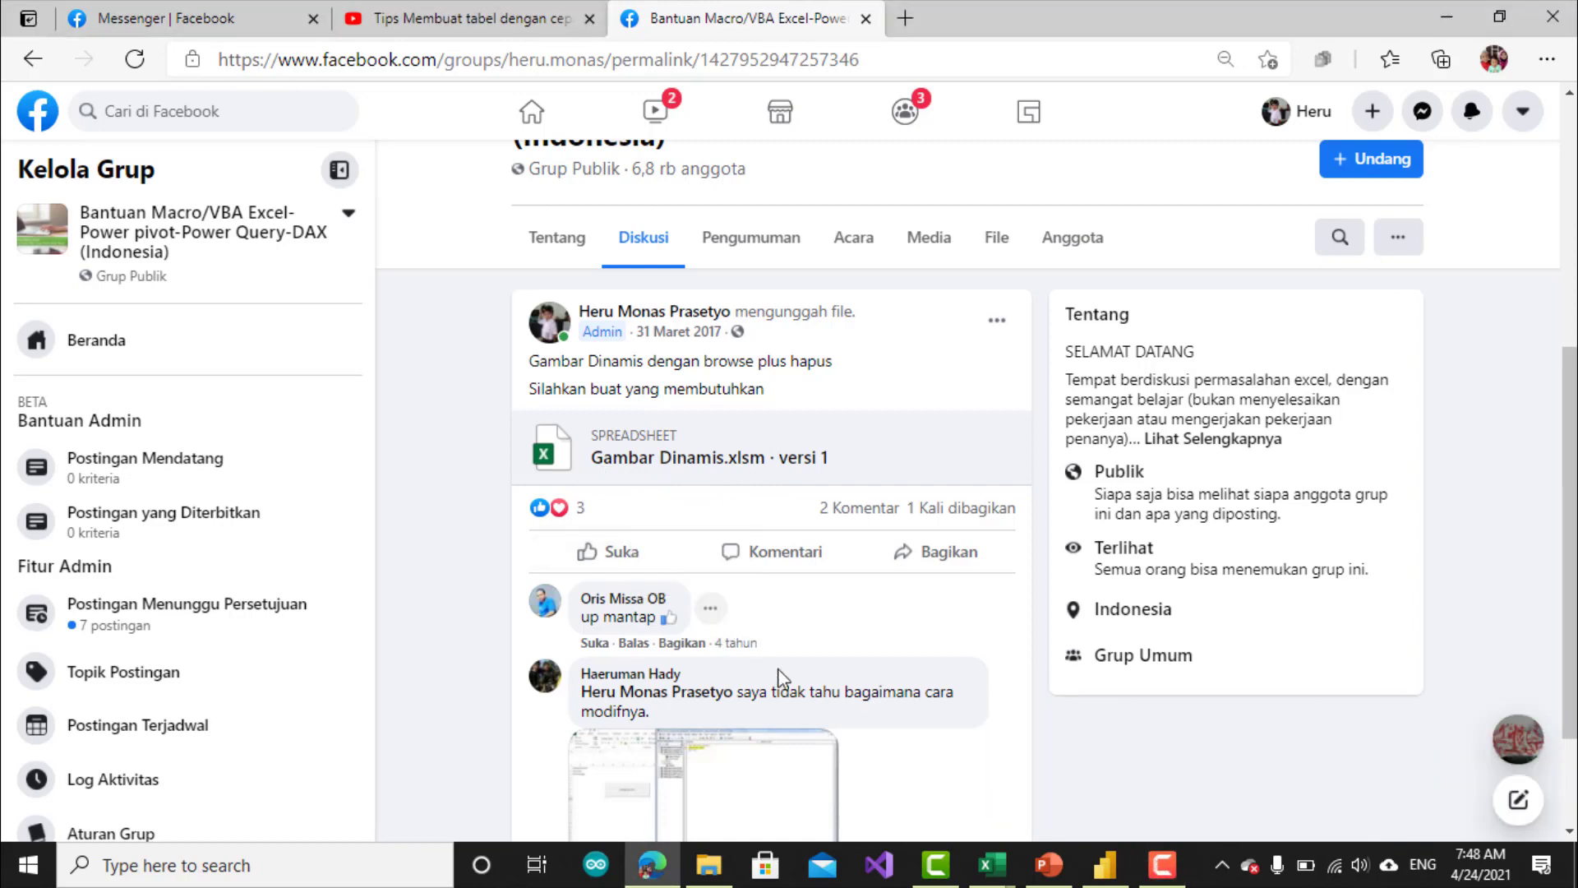
click(992, 864)
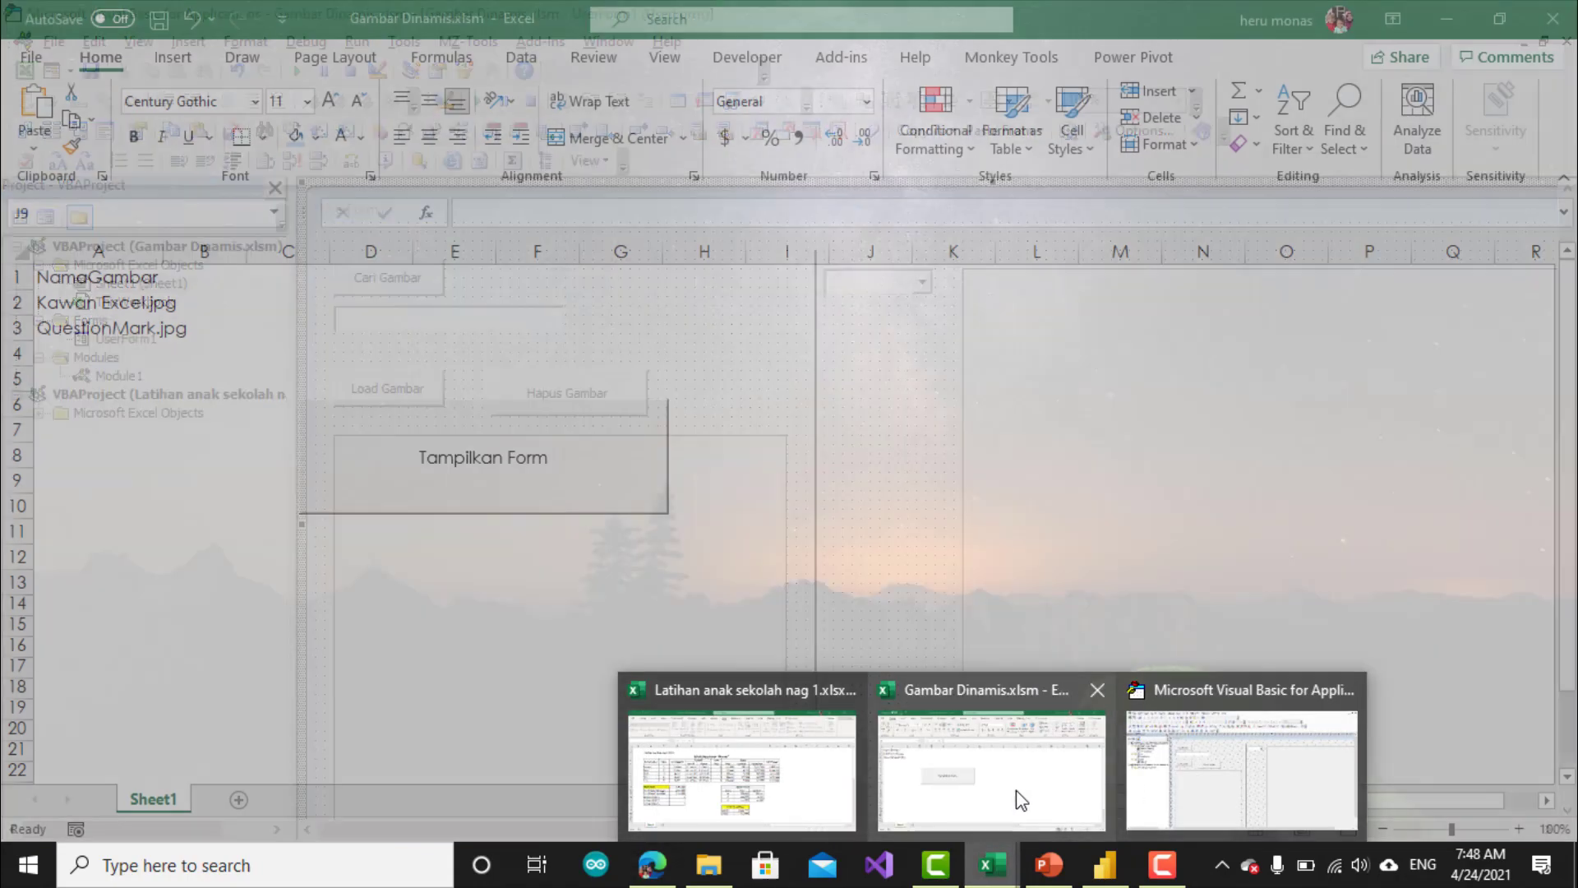
Bring Gambar Dinamis.xlsm forward, launch UserForm1 with Tampilkan Form, and move the form slightly.
click(1016, 791)
click(727, 581)
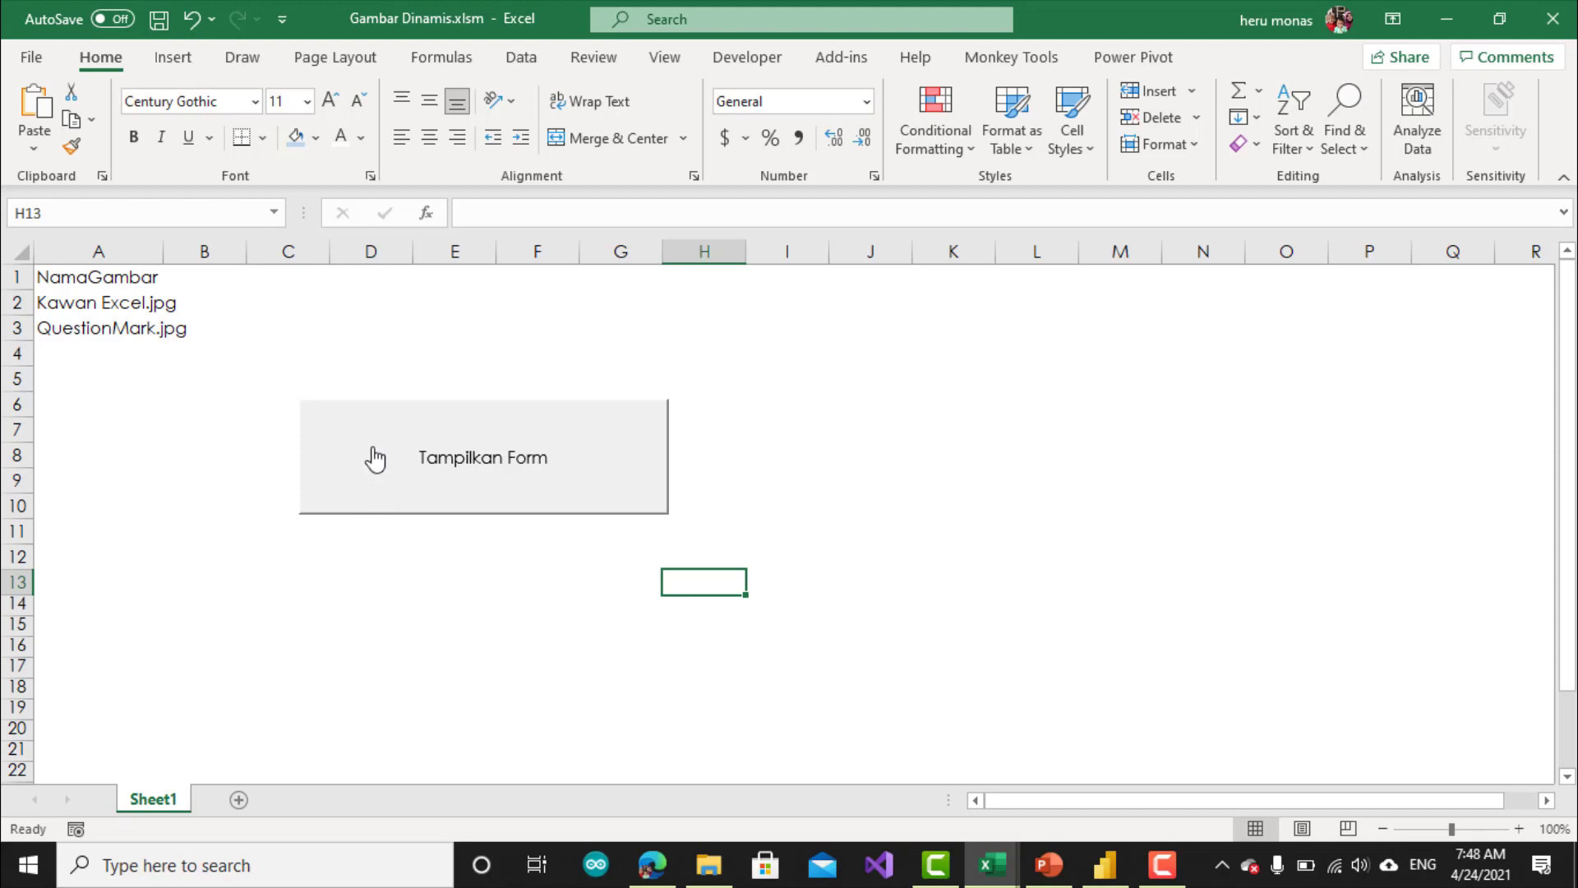
click(480, 475)
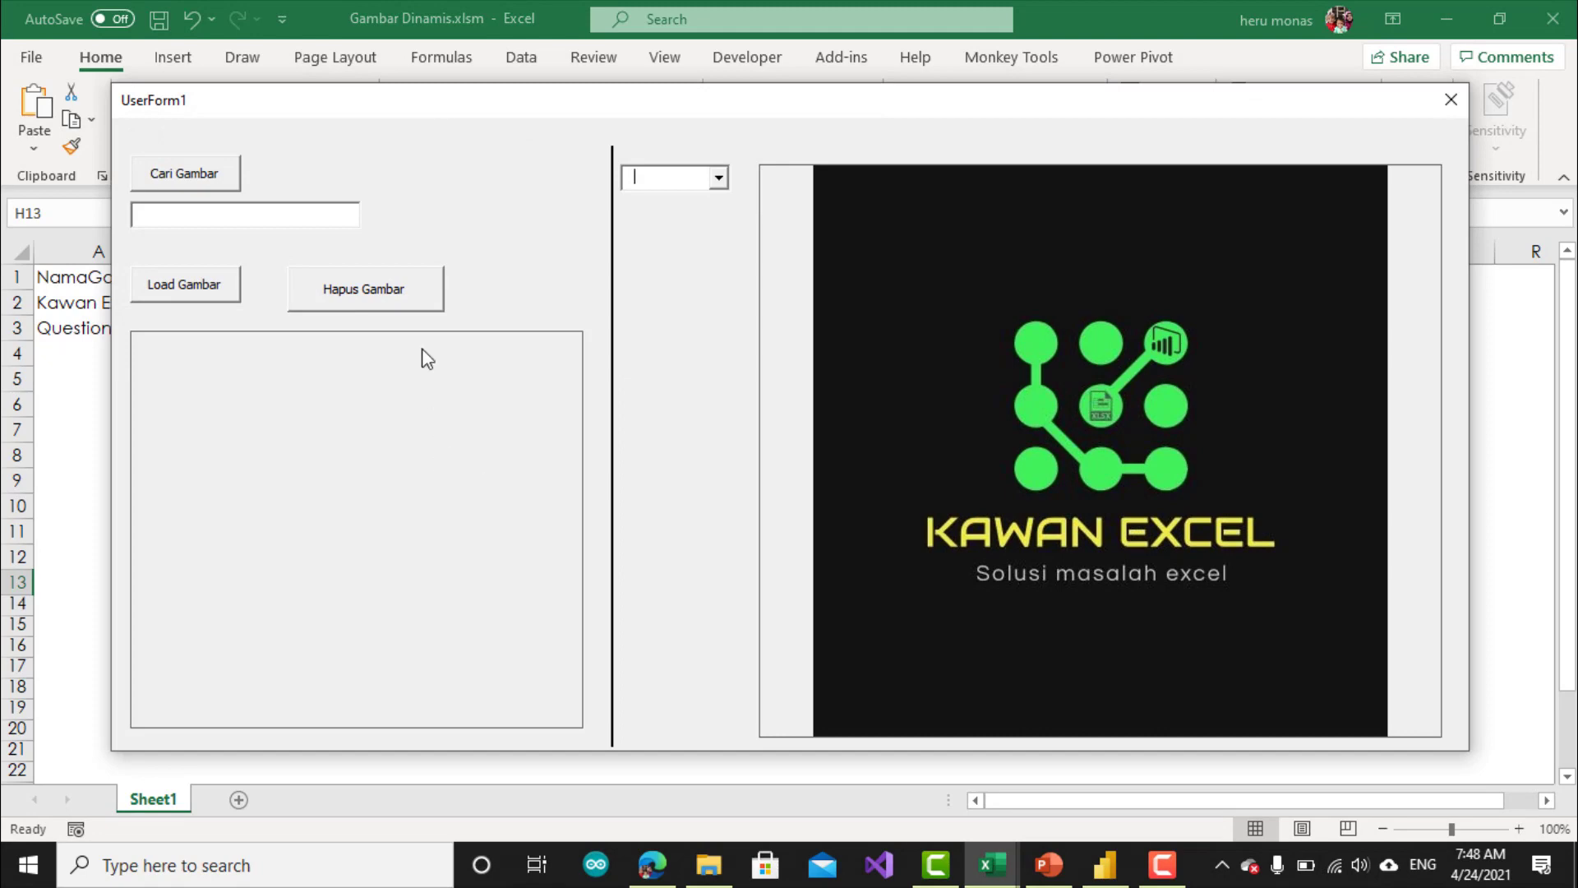
drag(370, 115, 444, 119)
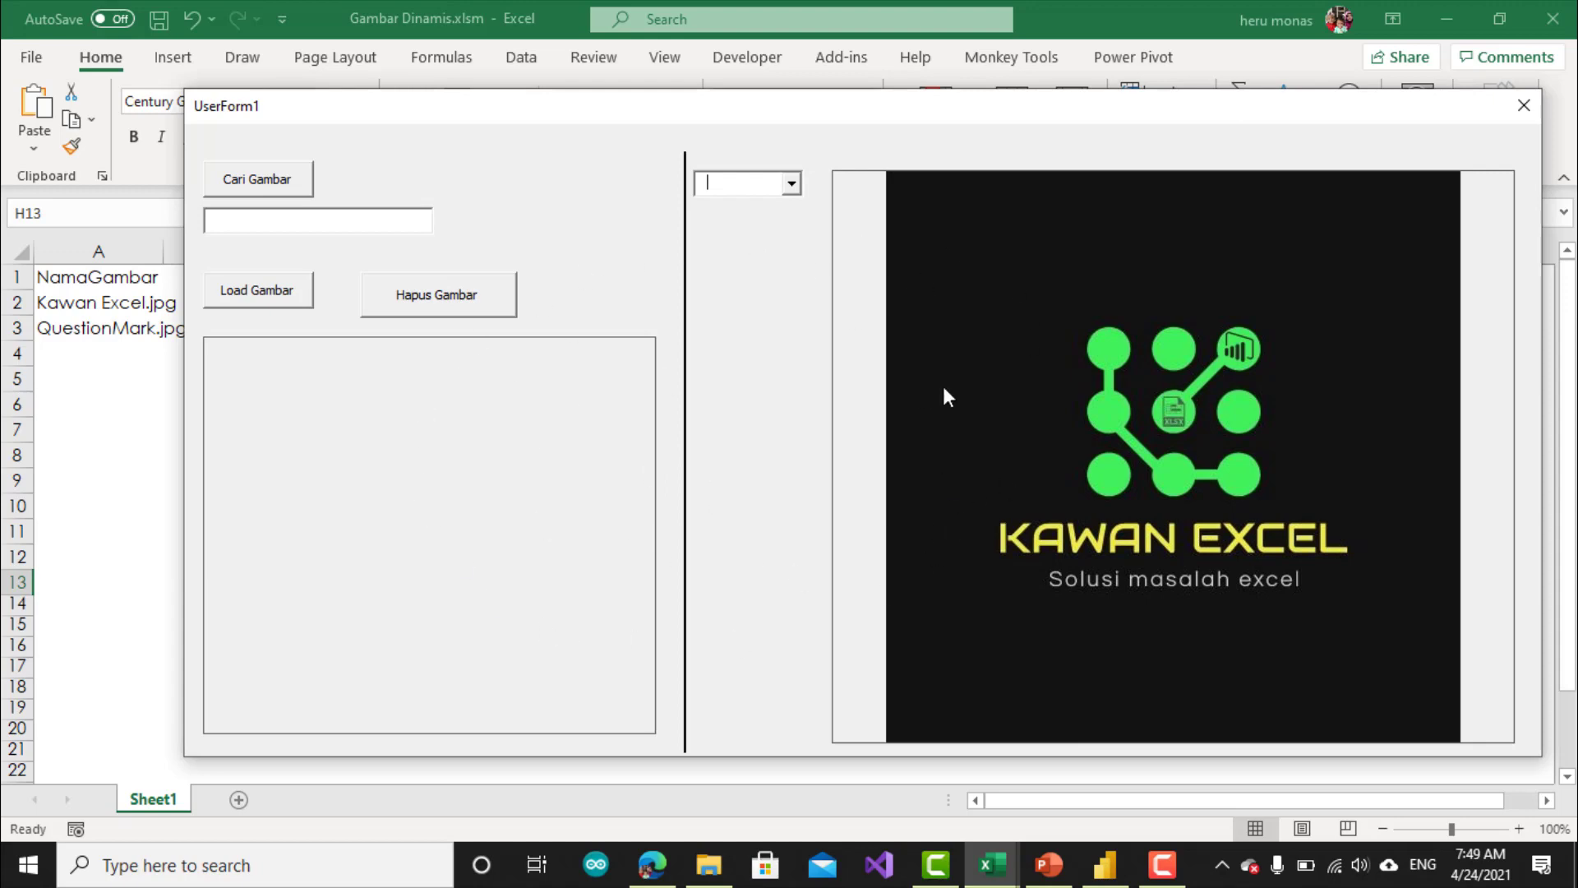
Browse to Downloads > Kasus Gambar > Gambar to view its three image files.
click(709, 865)
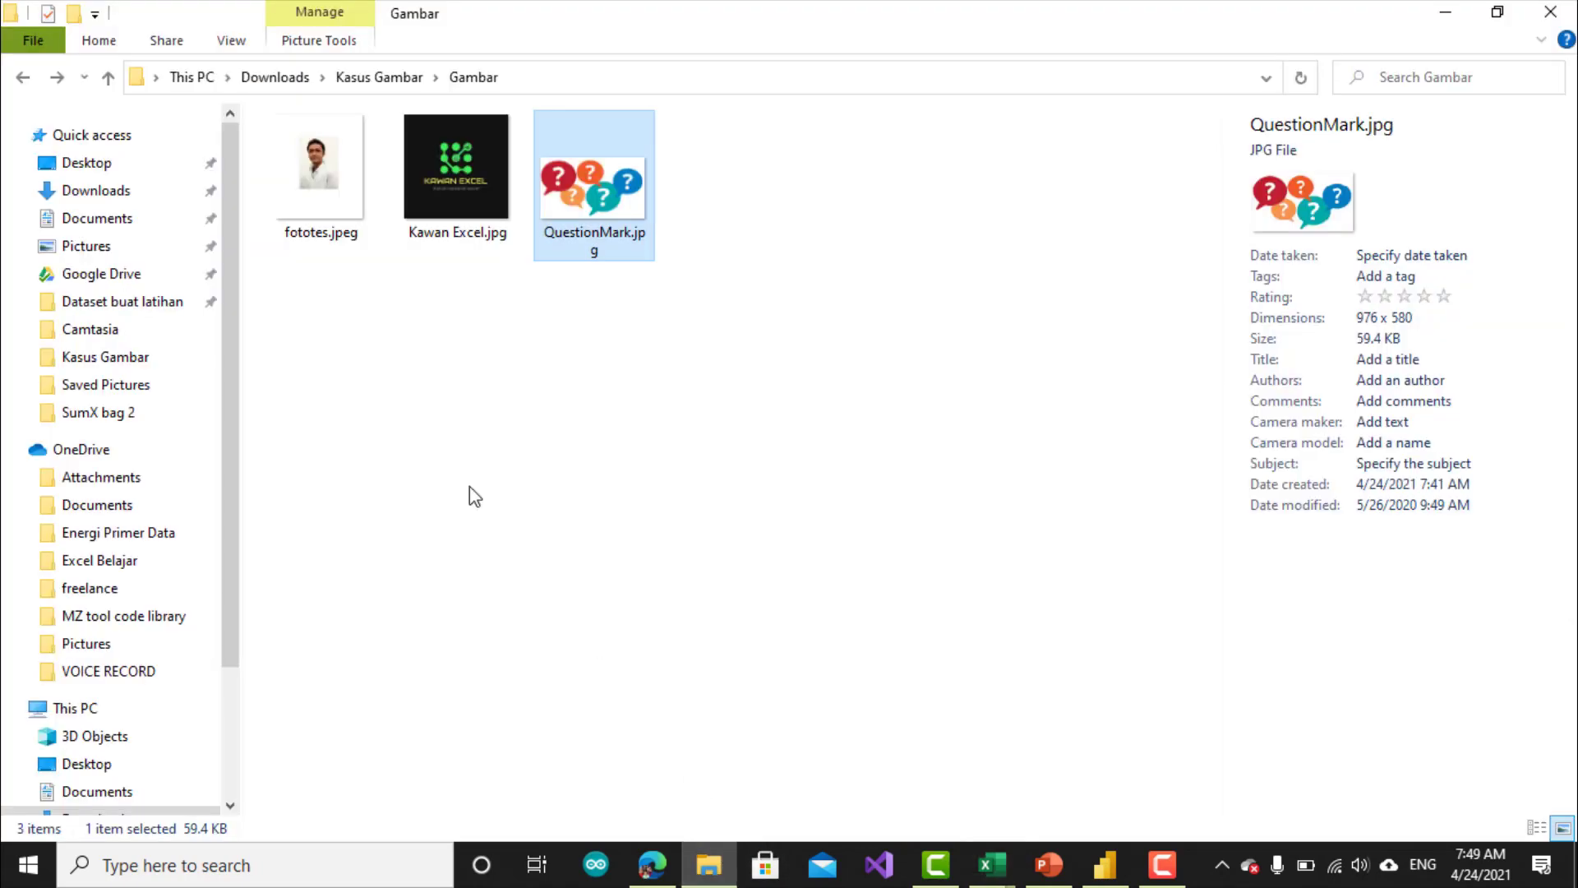
click(103, 194)
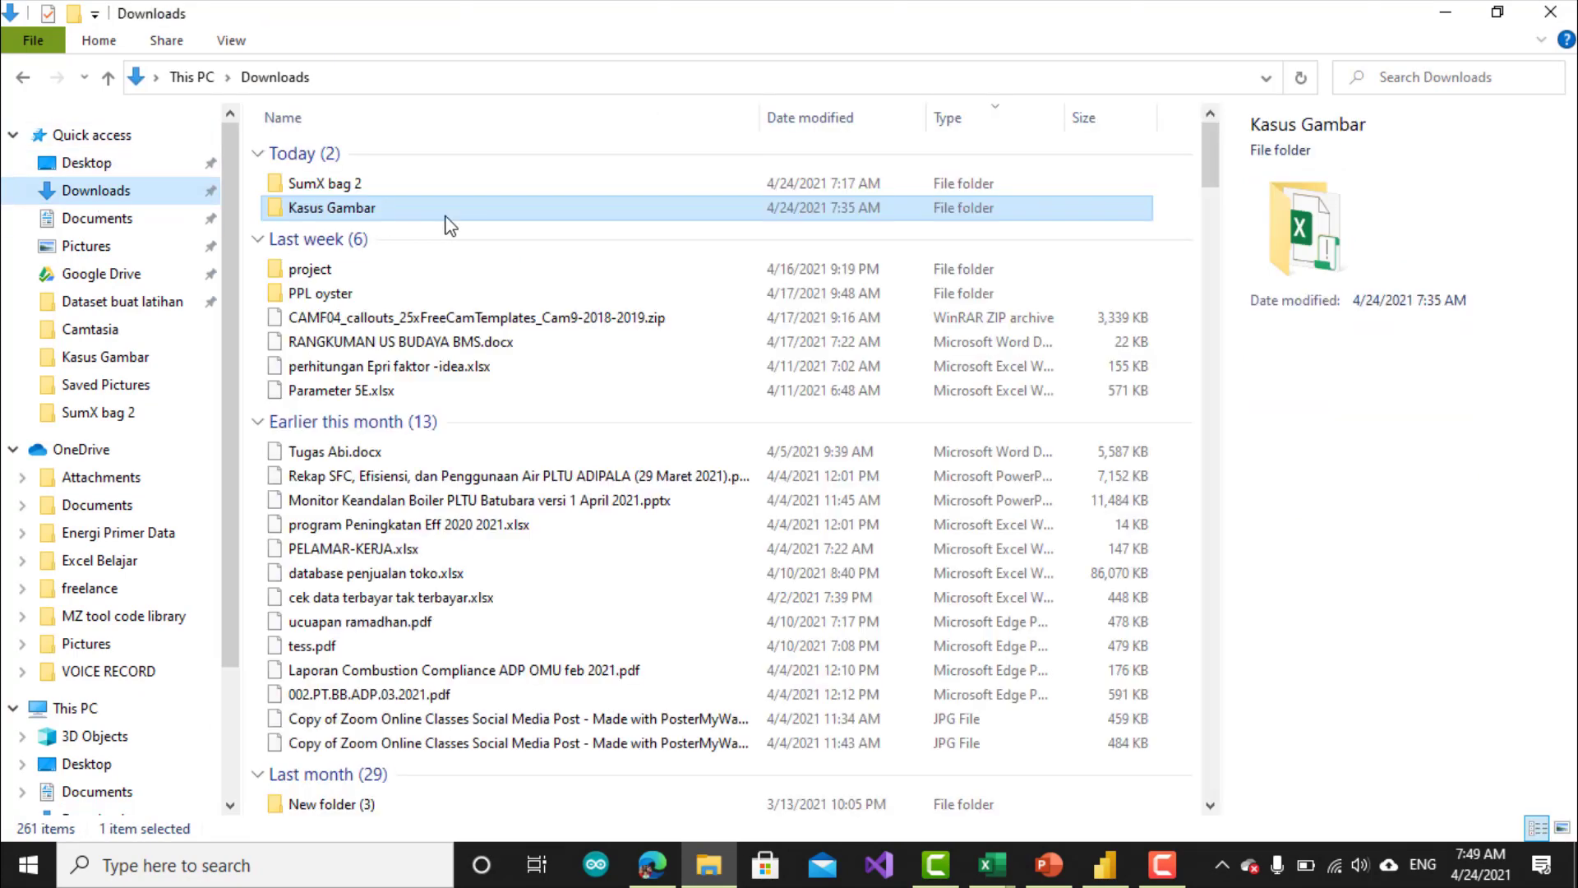
double_click(370, 214)
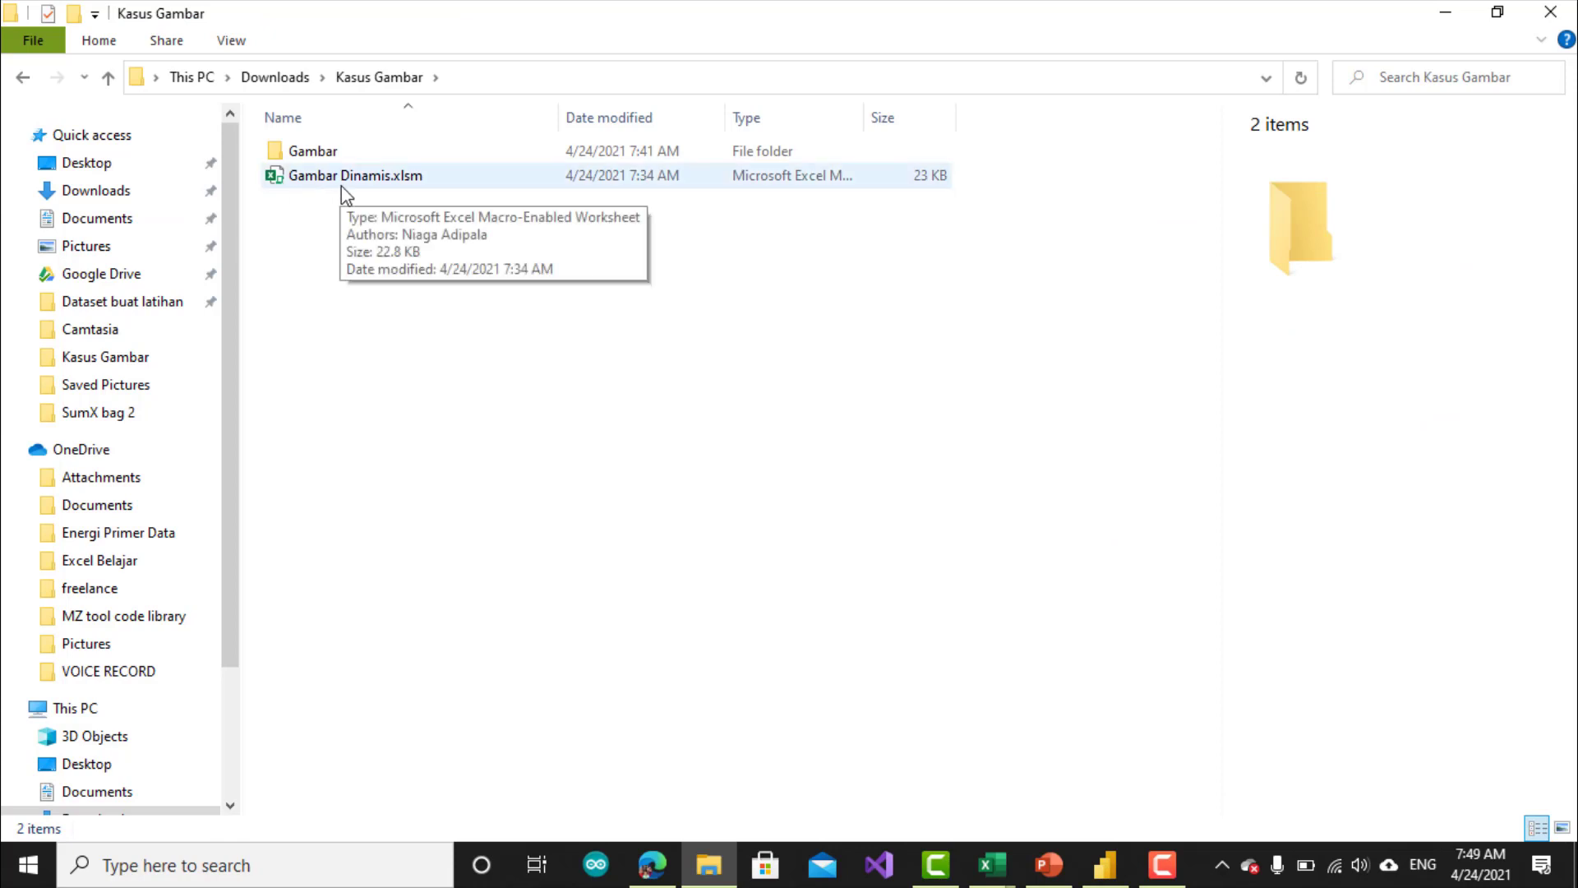
click(307, 153)
double_click(308, 153)
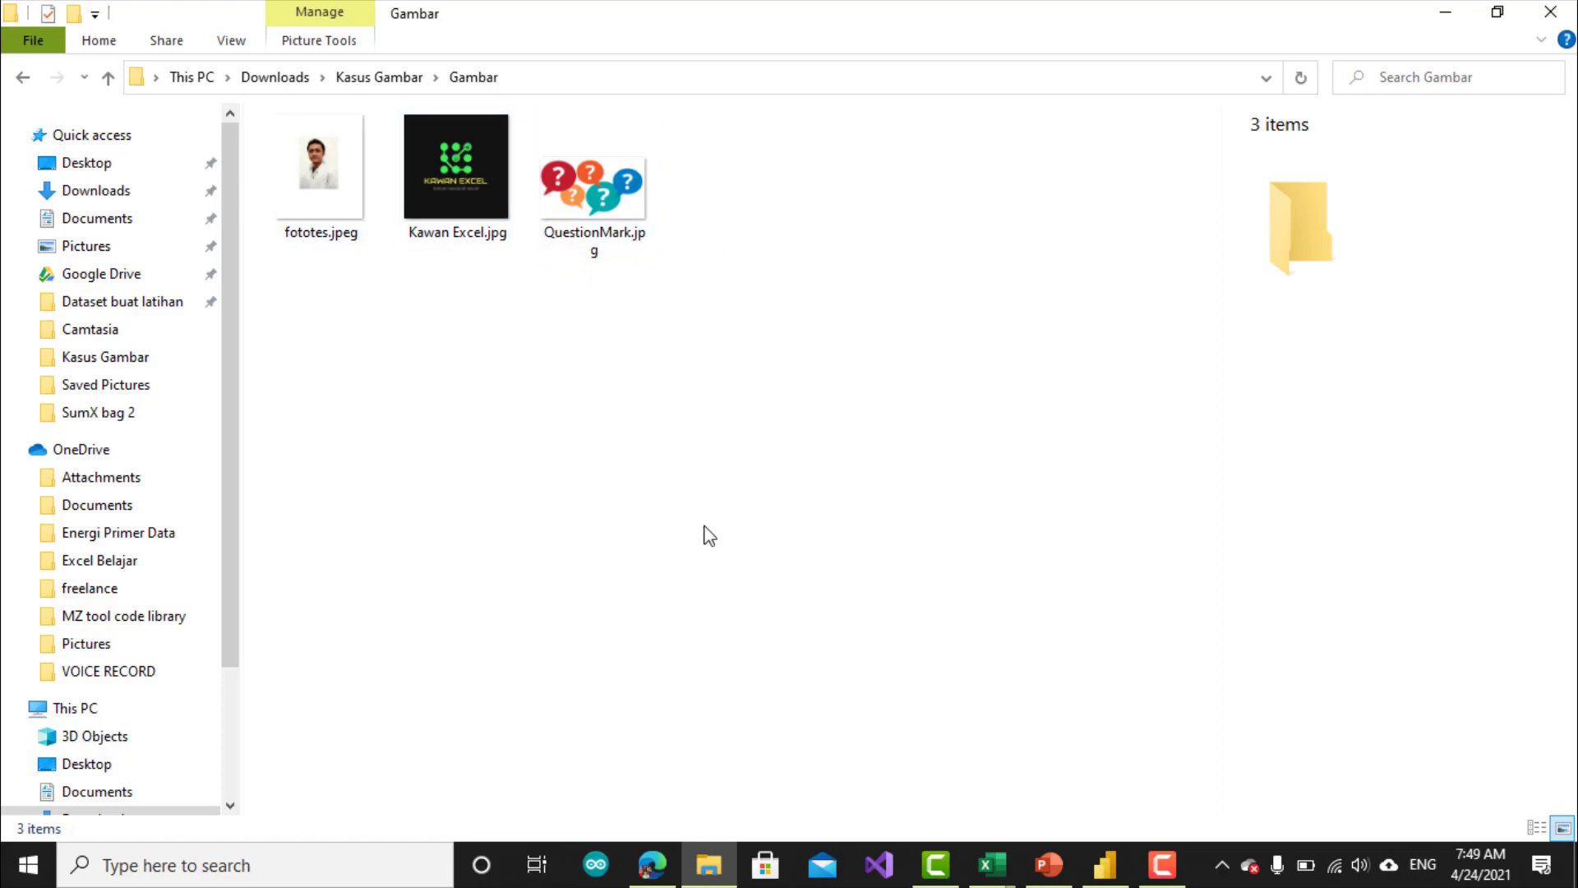
mouse_move(985, 865)
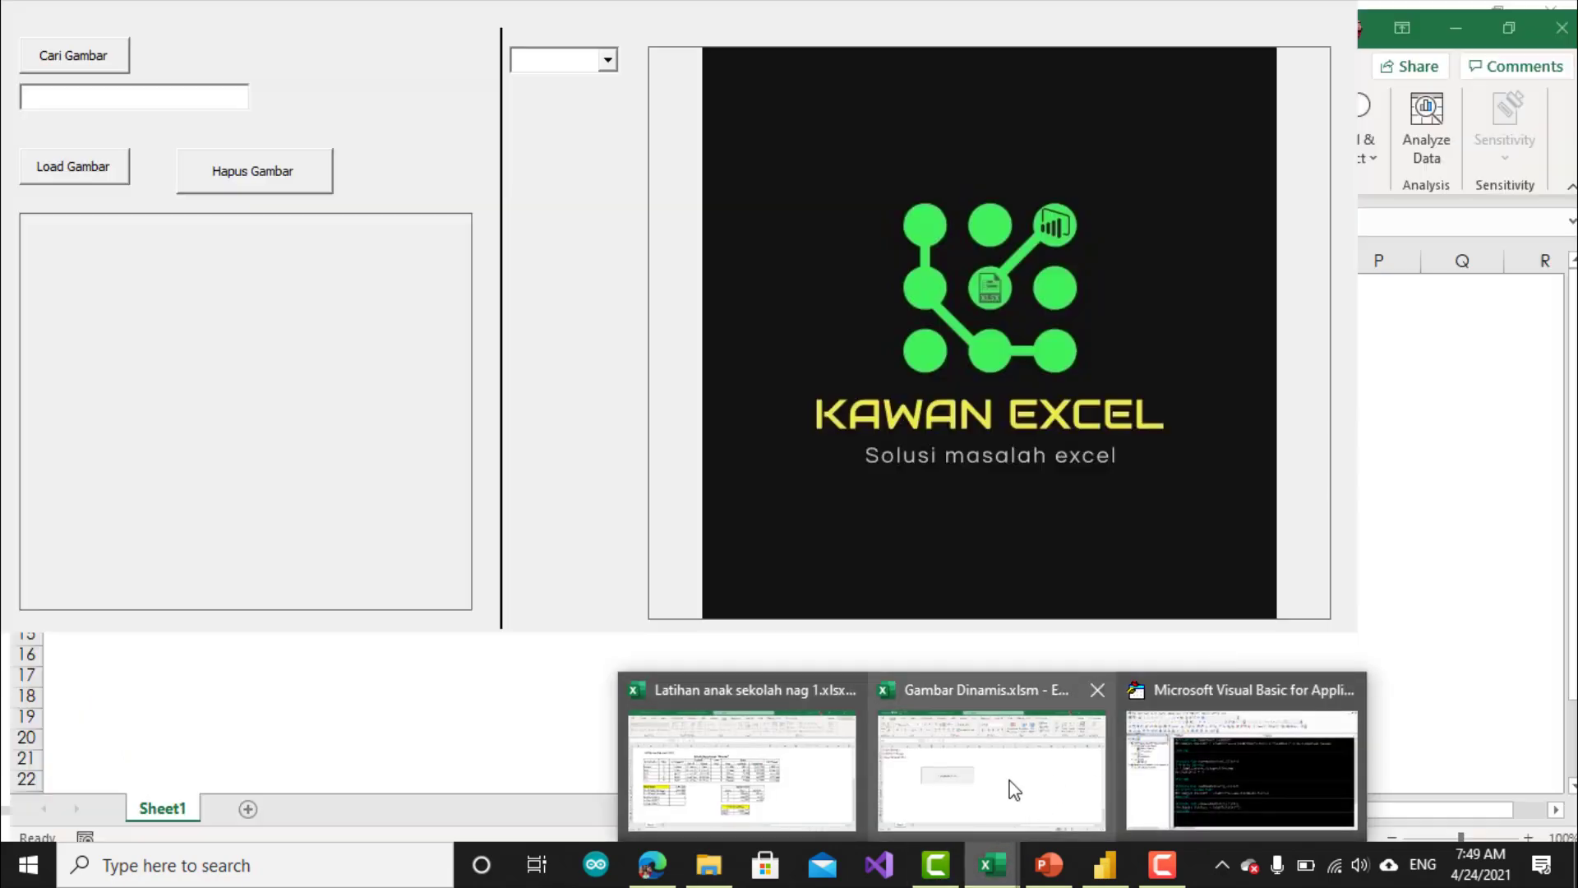
In the UserForm combo box, show QuestionMark.jpg, then switch back to Kawan Excel.jpg.
click(1014, 790)
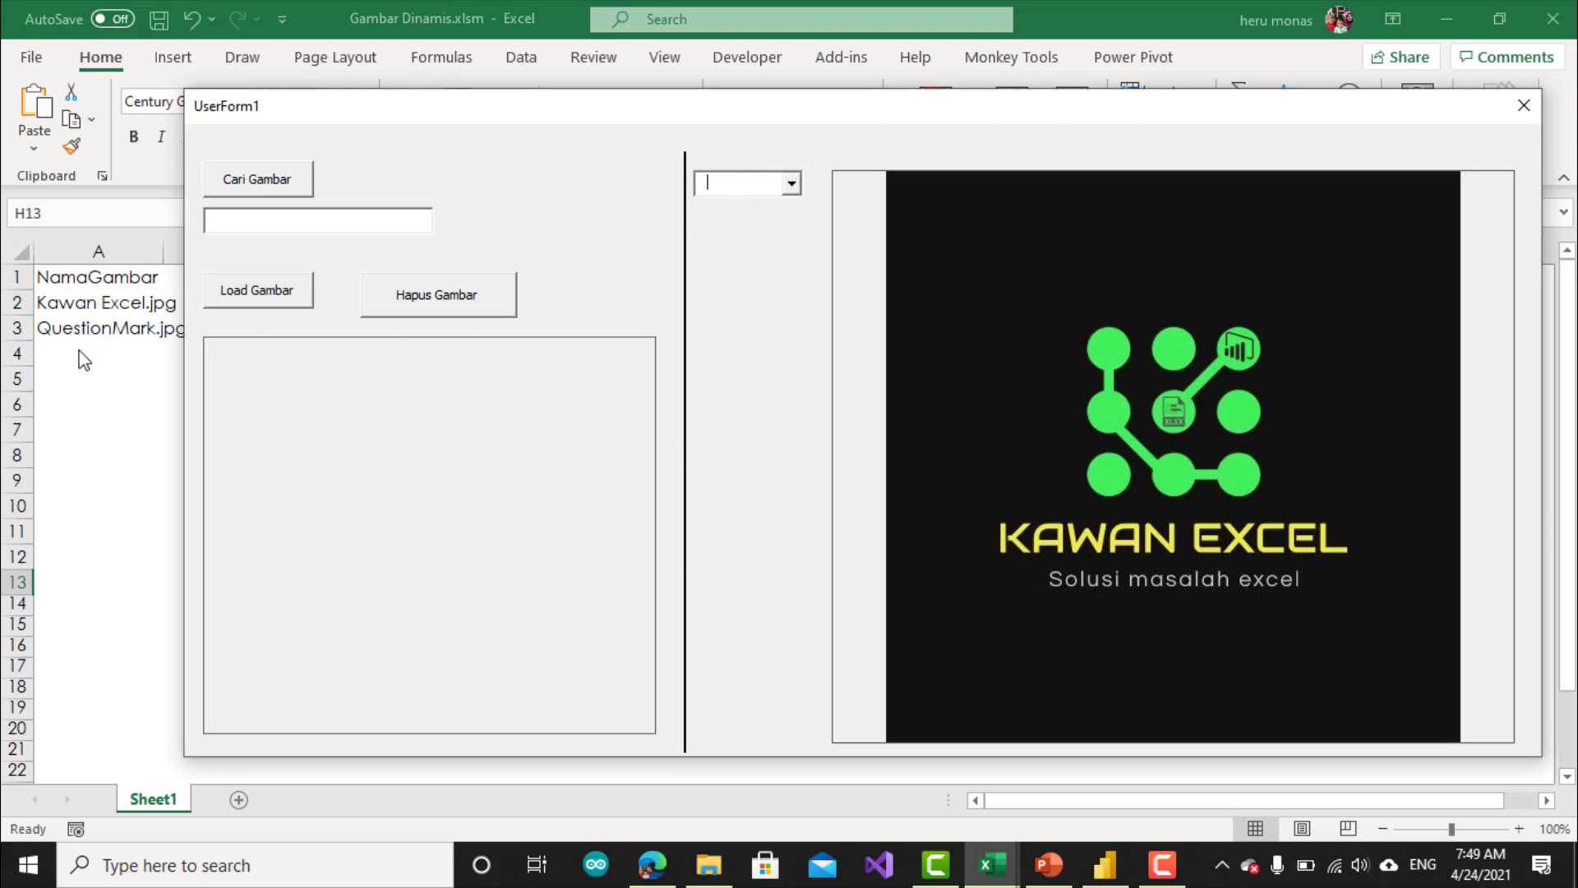
click(792, 185)
click(781, 222)
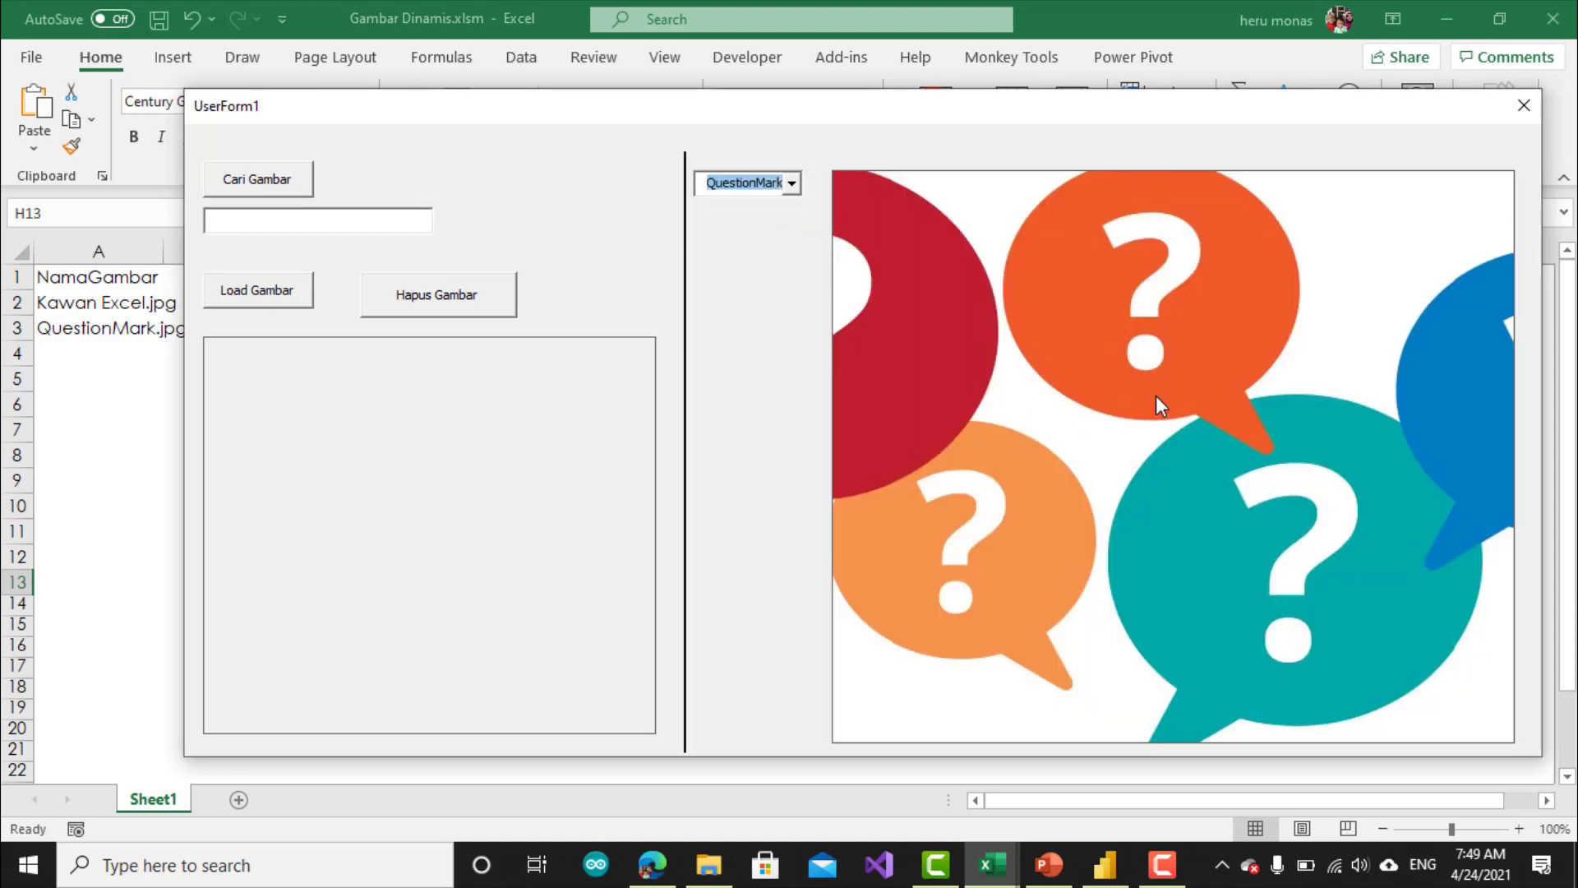
click(791, 184)
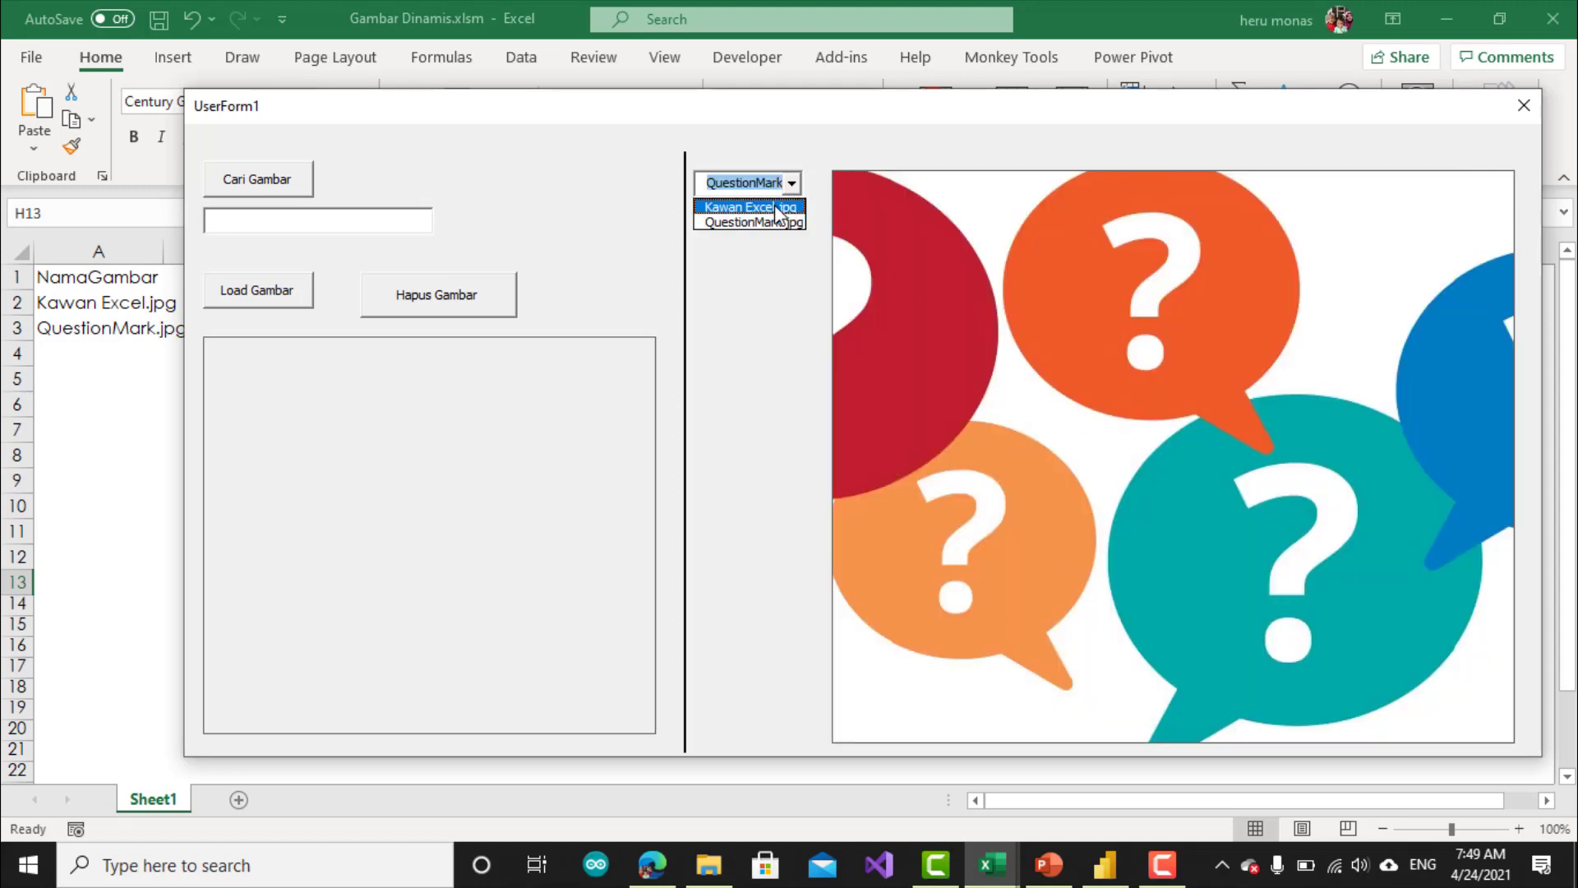
click(781, 205)
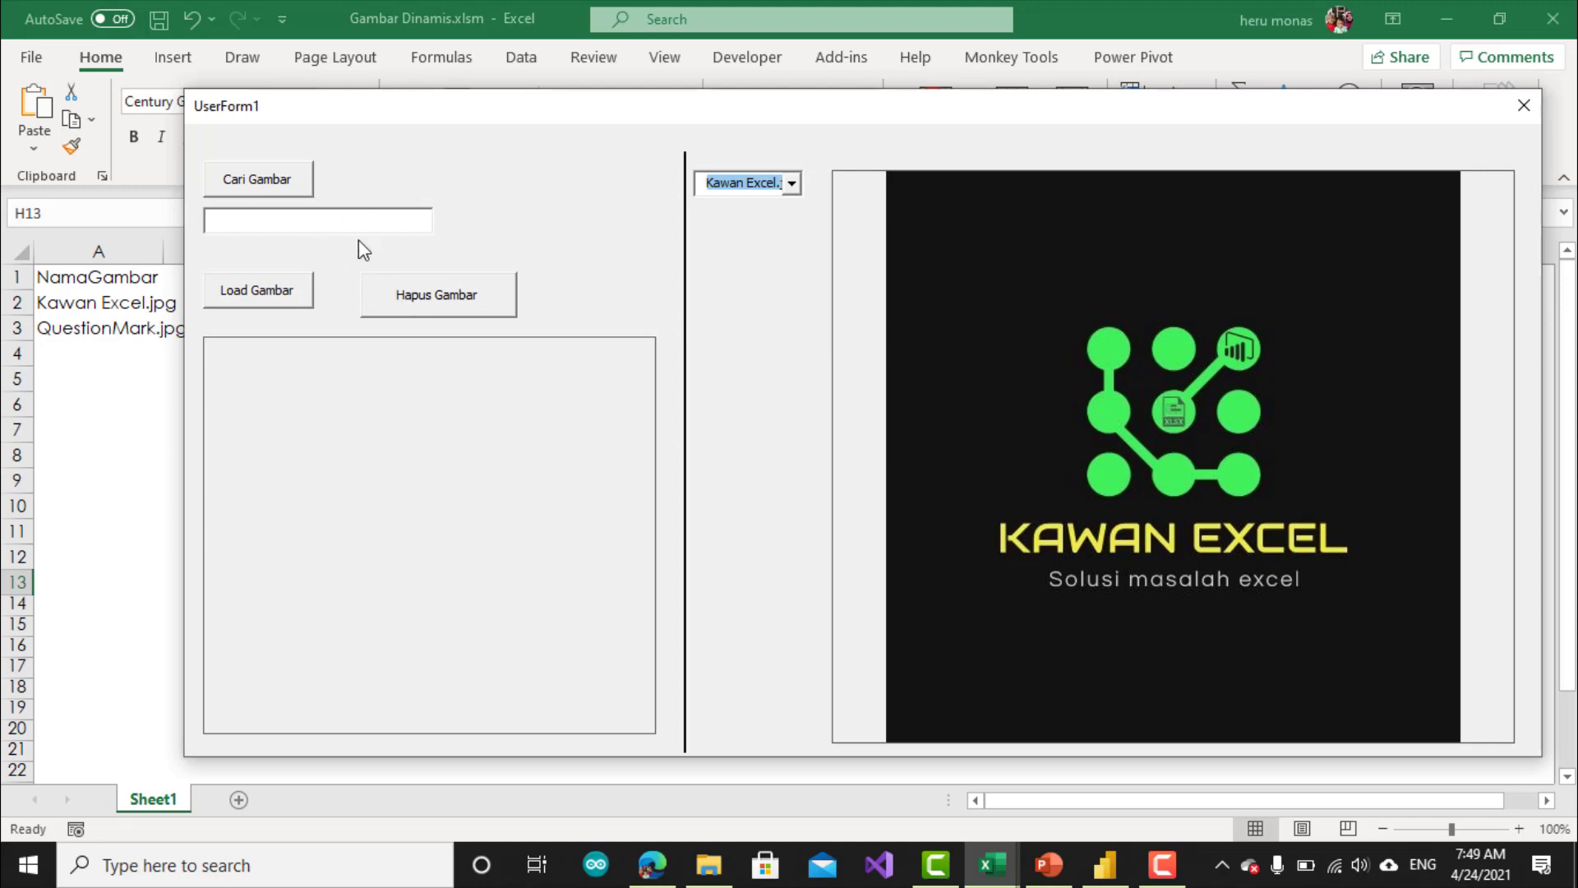
Use Cari Gambar to pick andro.JPG from the Pictures folder as the image path.
click(298, 193)
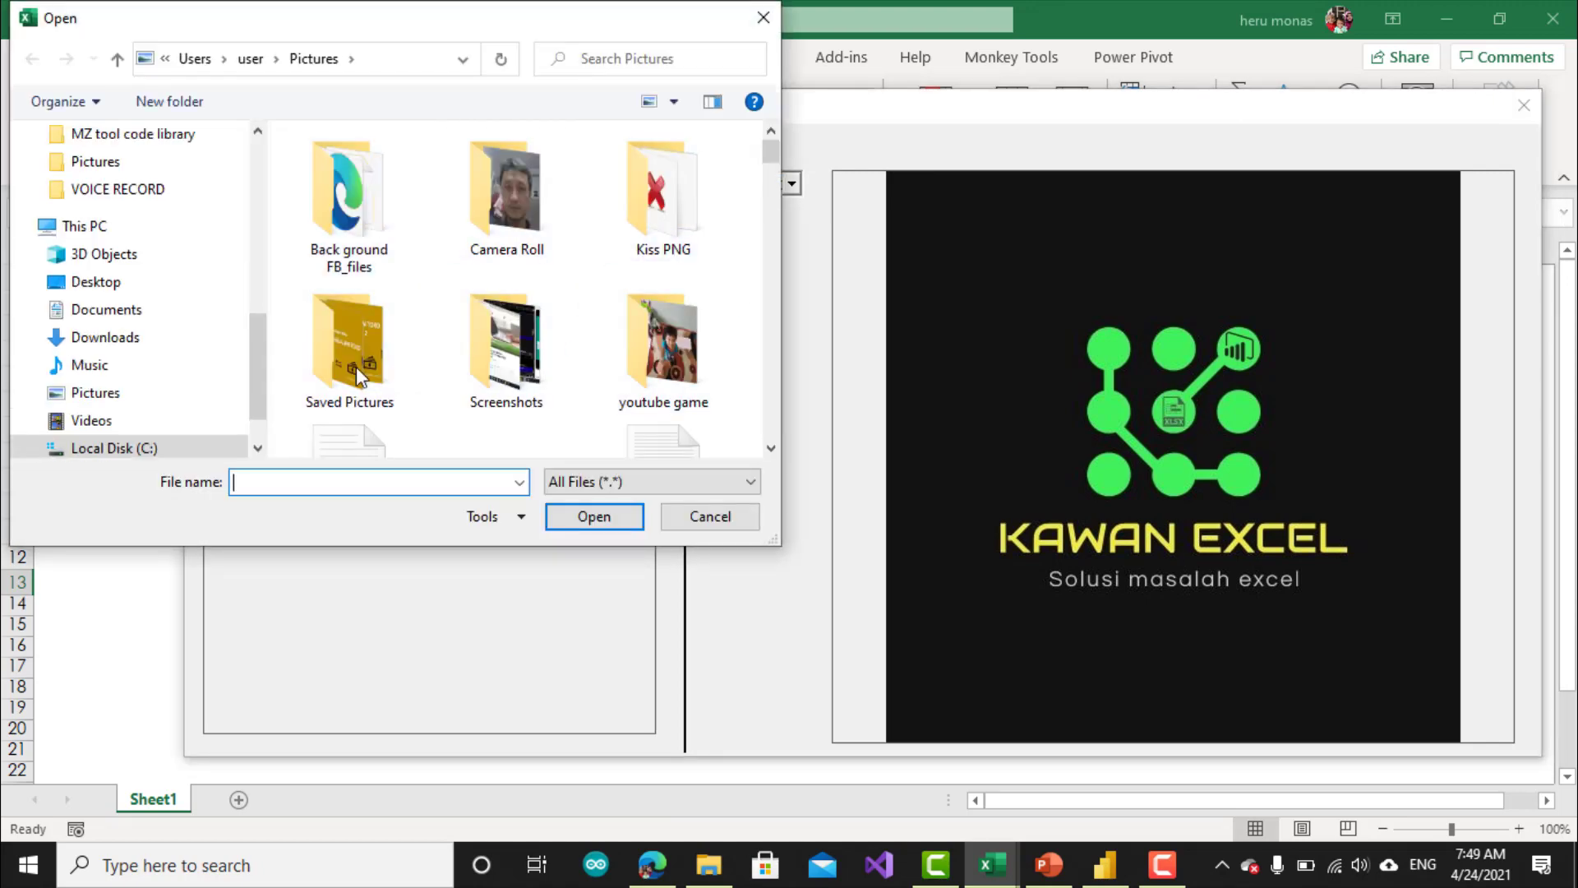
click(115, 402)
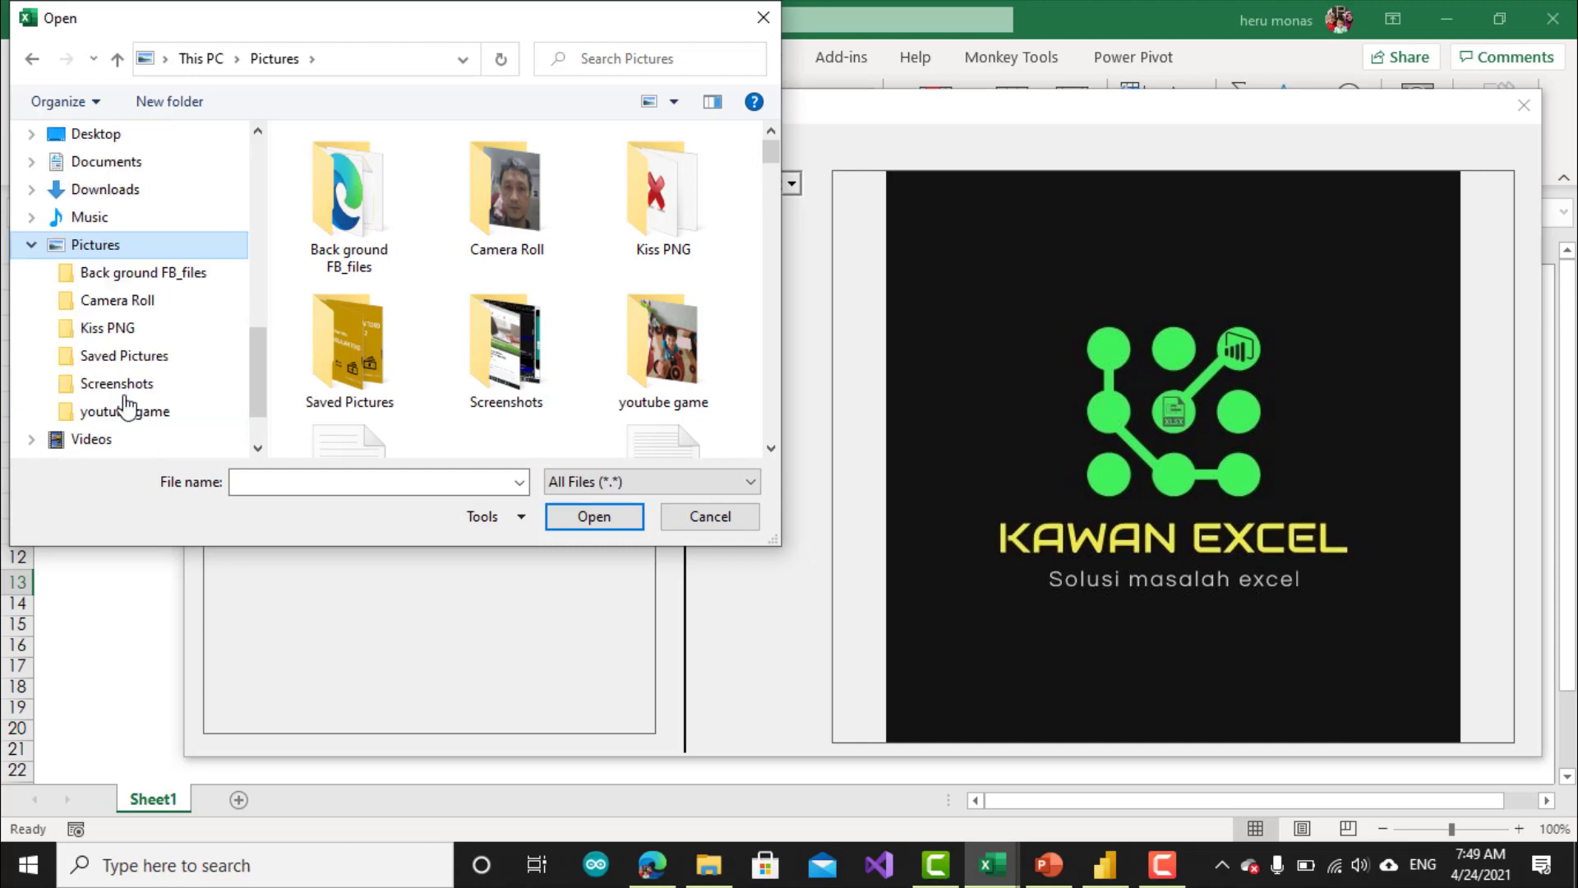
scroll(447, 341, down, 3)
scroll(449, 345, down, 2)
scroll(367, 370, up, 2)
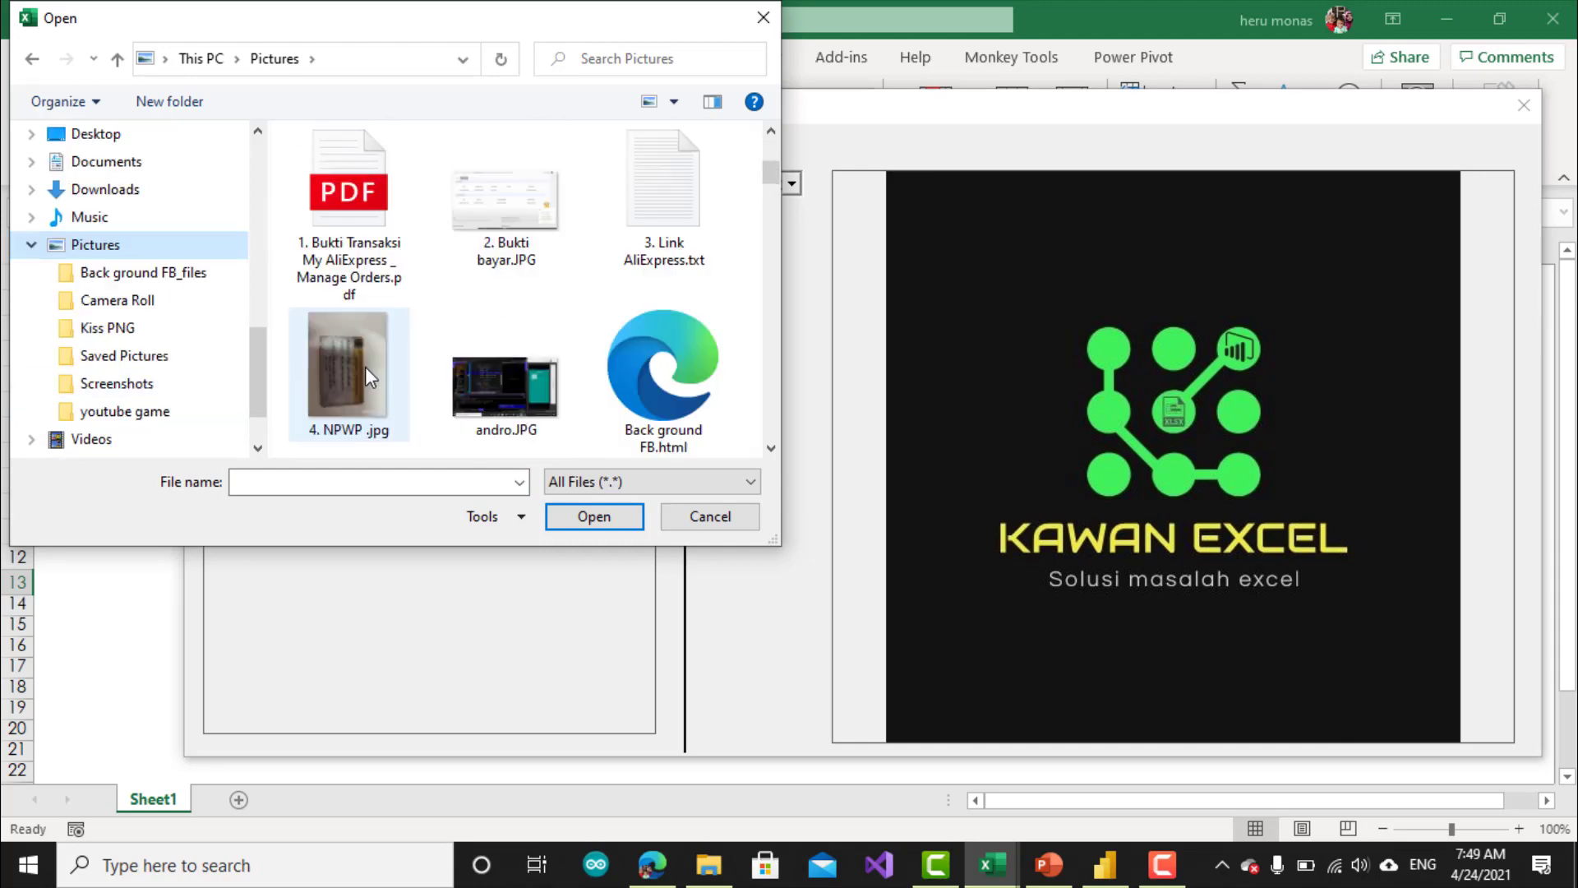
scroll(367, 369, up, 2)
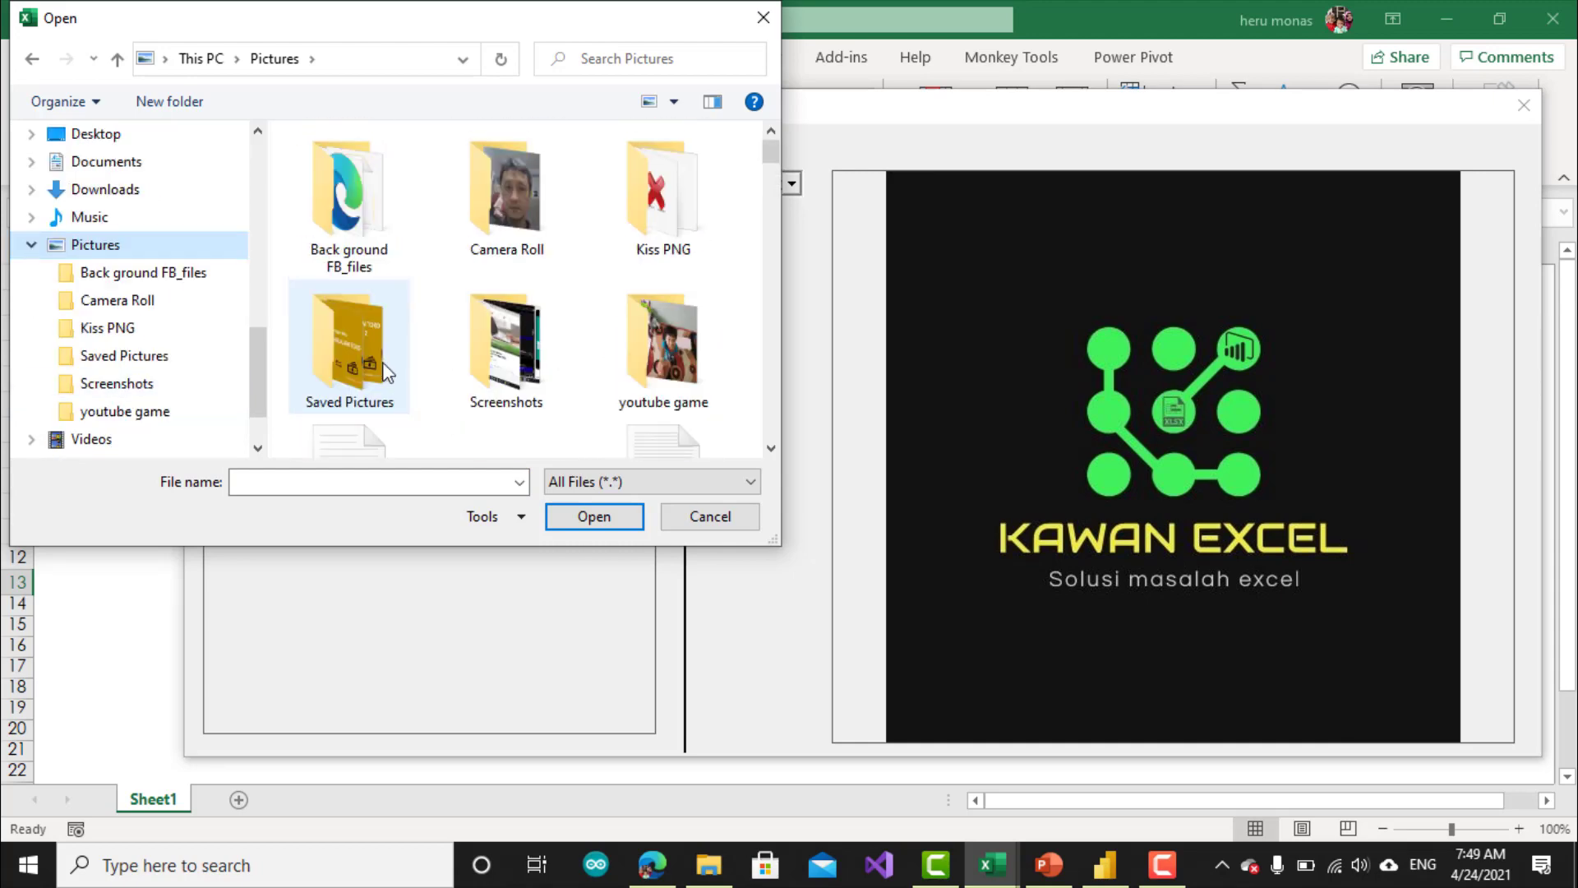
scroll(387, 372, down, 2)
scroll(386, 374, down, 2)
scroll(390, 370, down, 2)
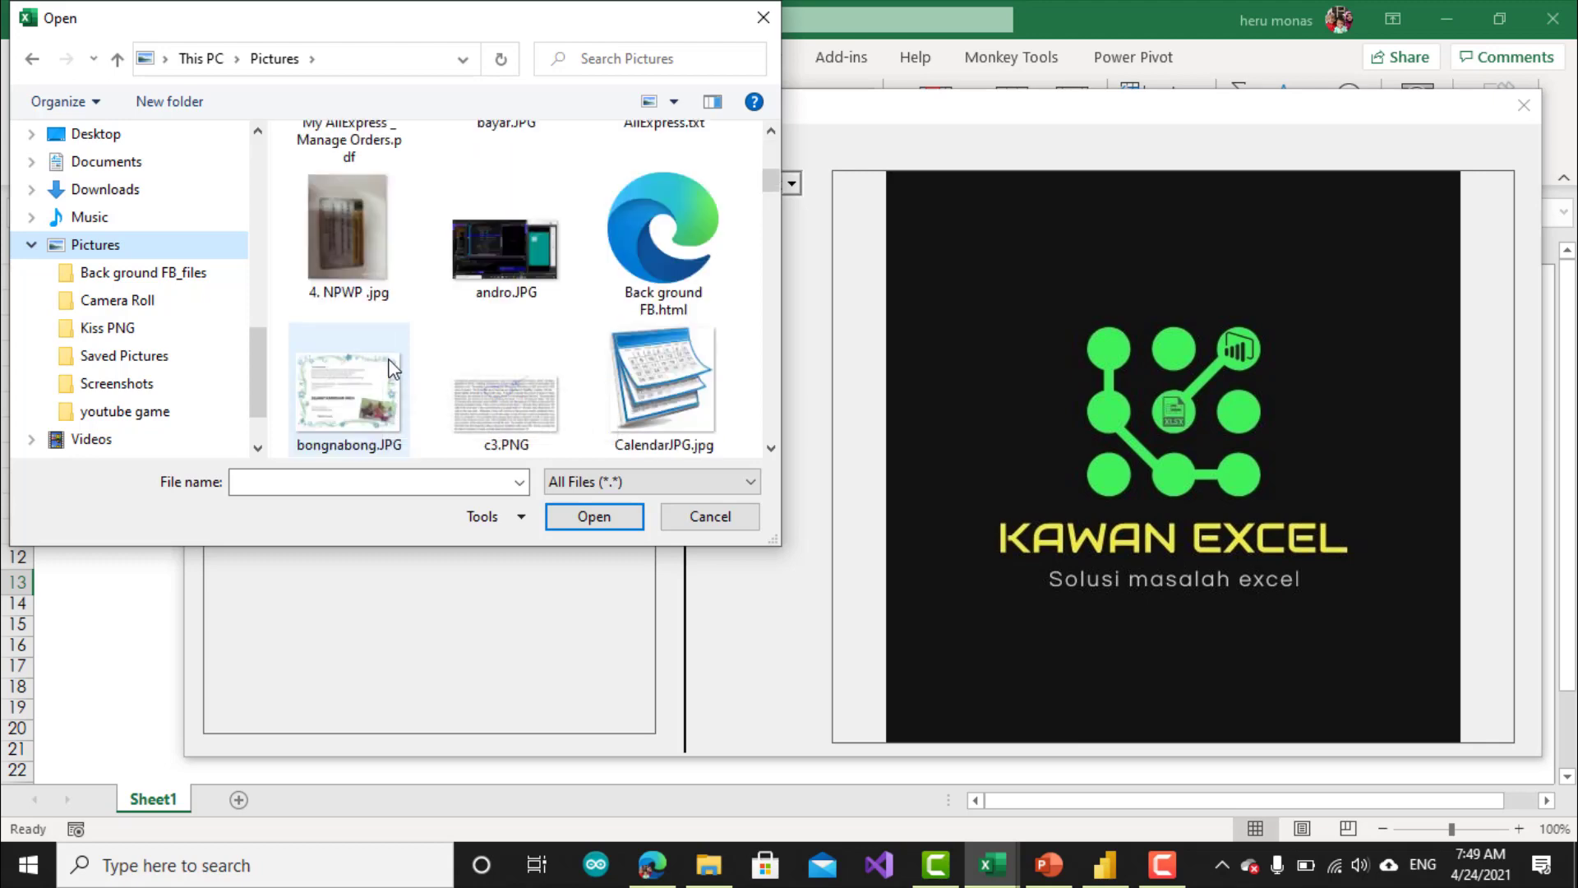
click(531, 271)
click(588, 520)
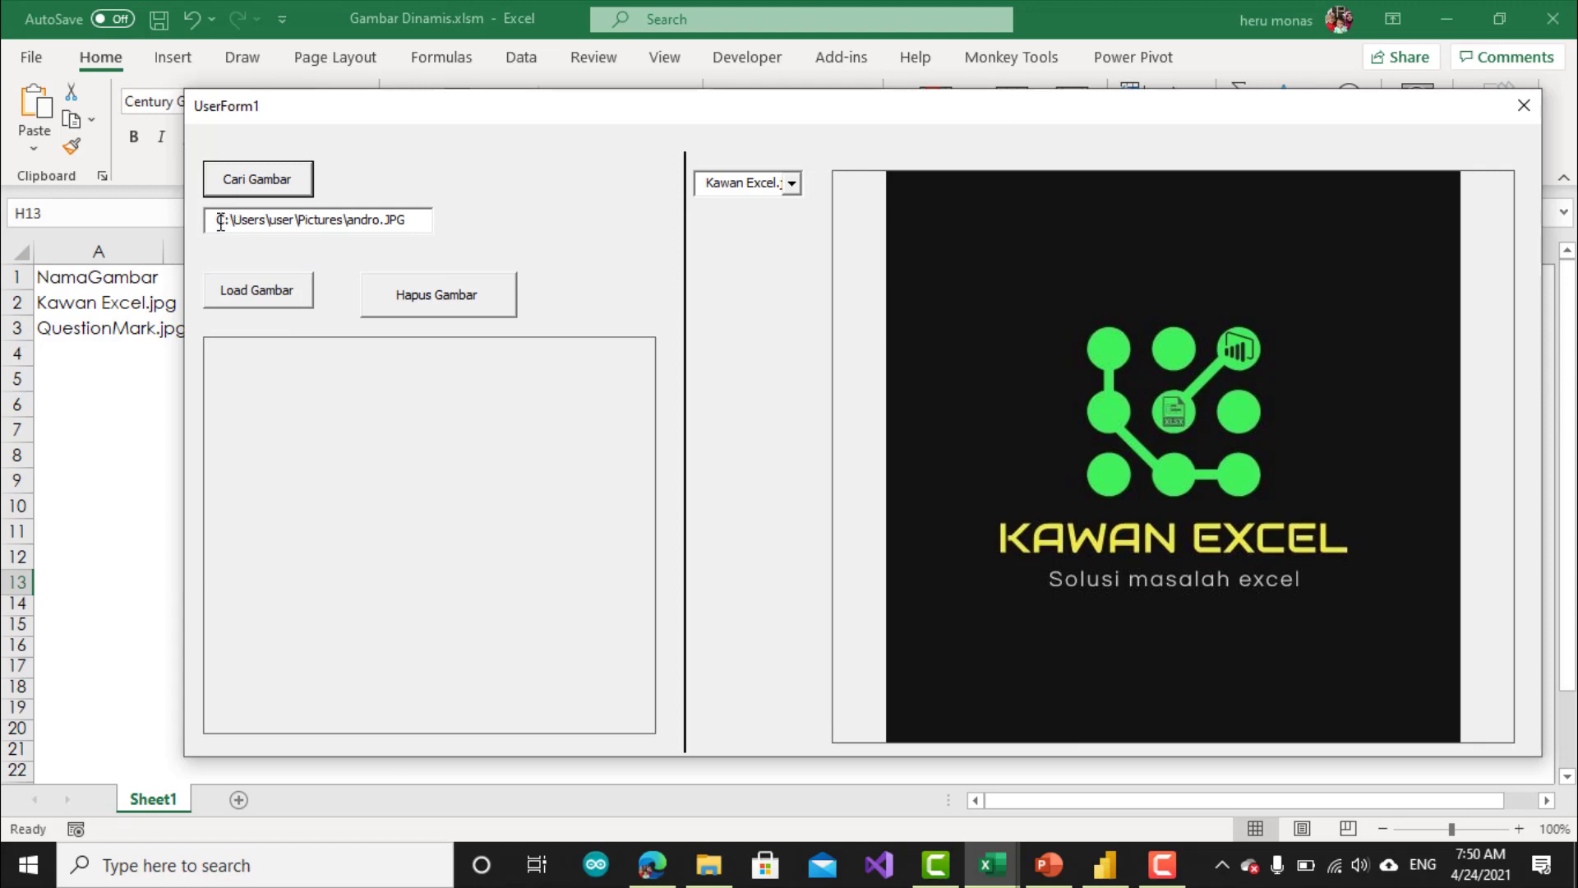
drag(220, 222, 414, 220)
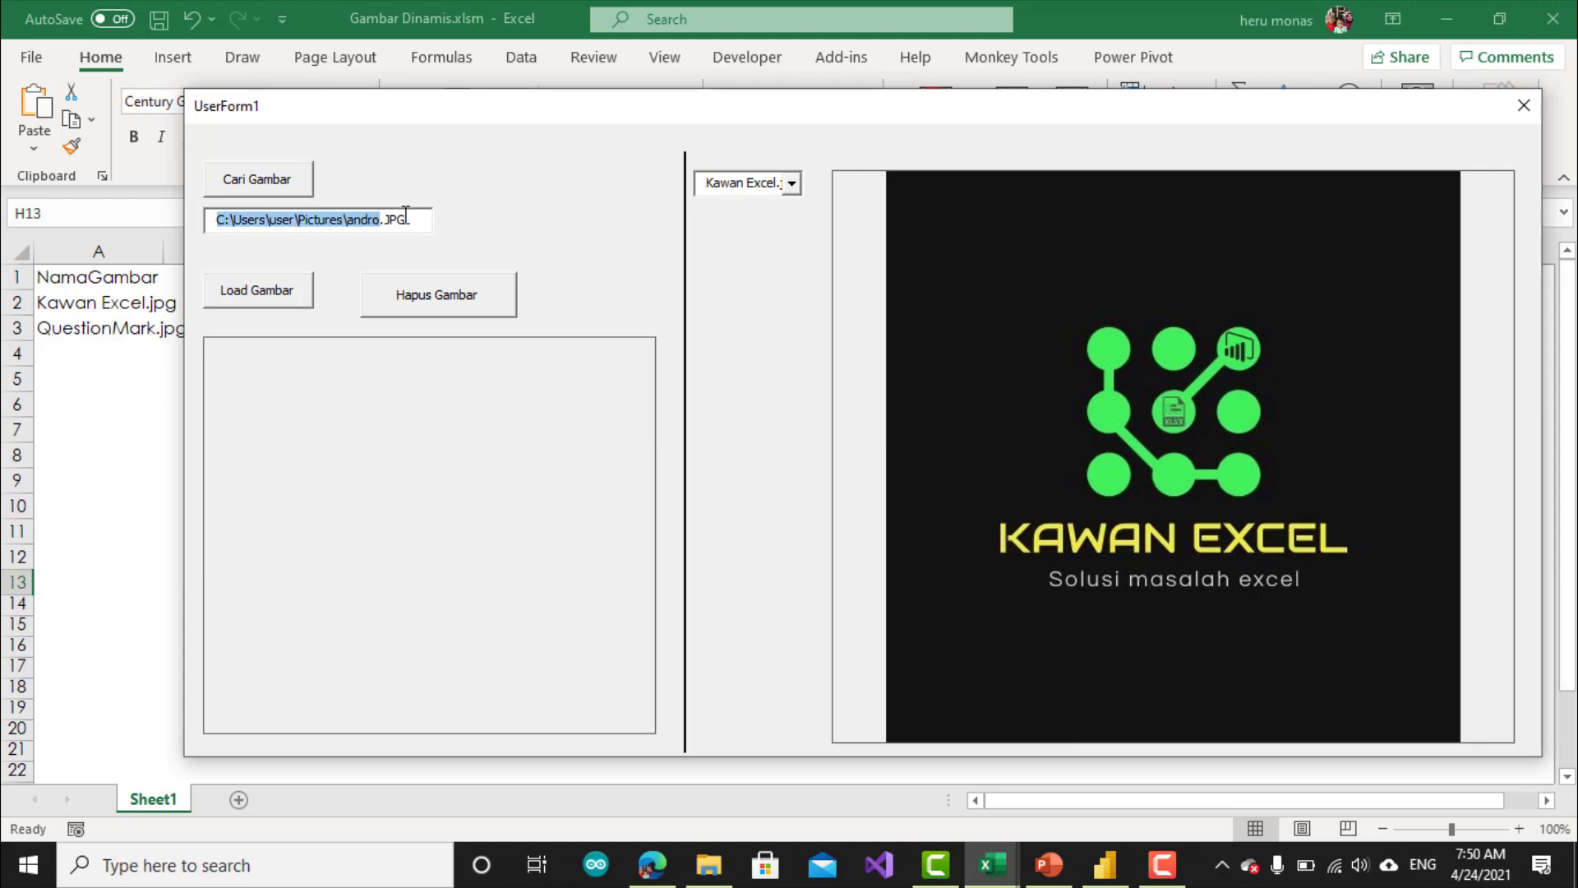
click(265, 189)
scroll(638, 353, down, 3)
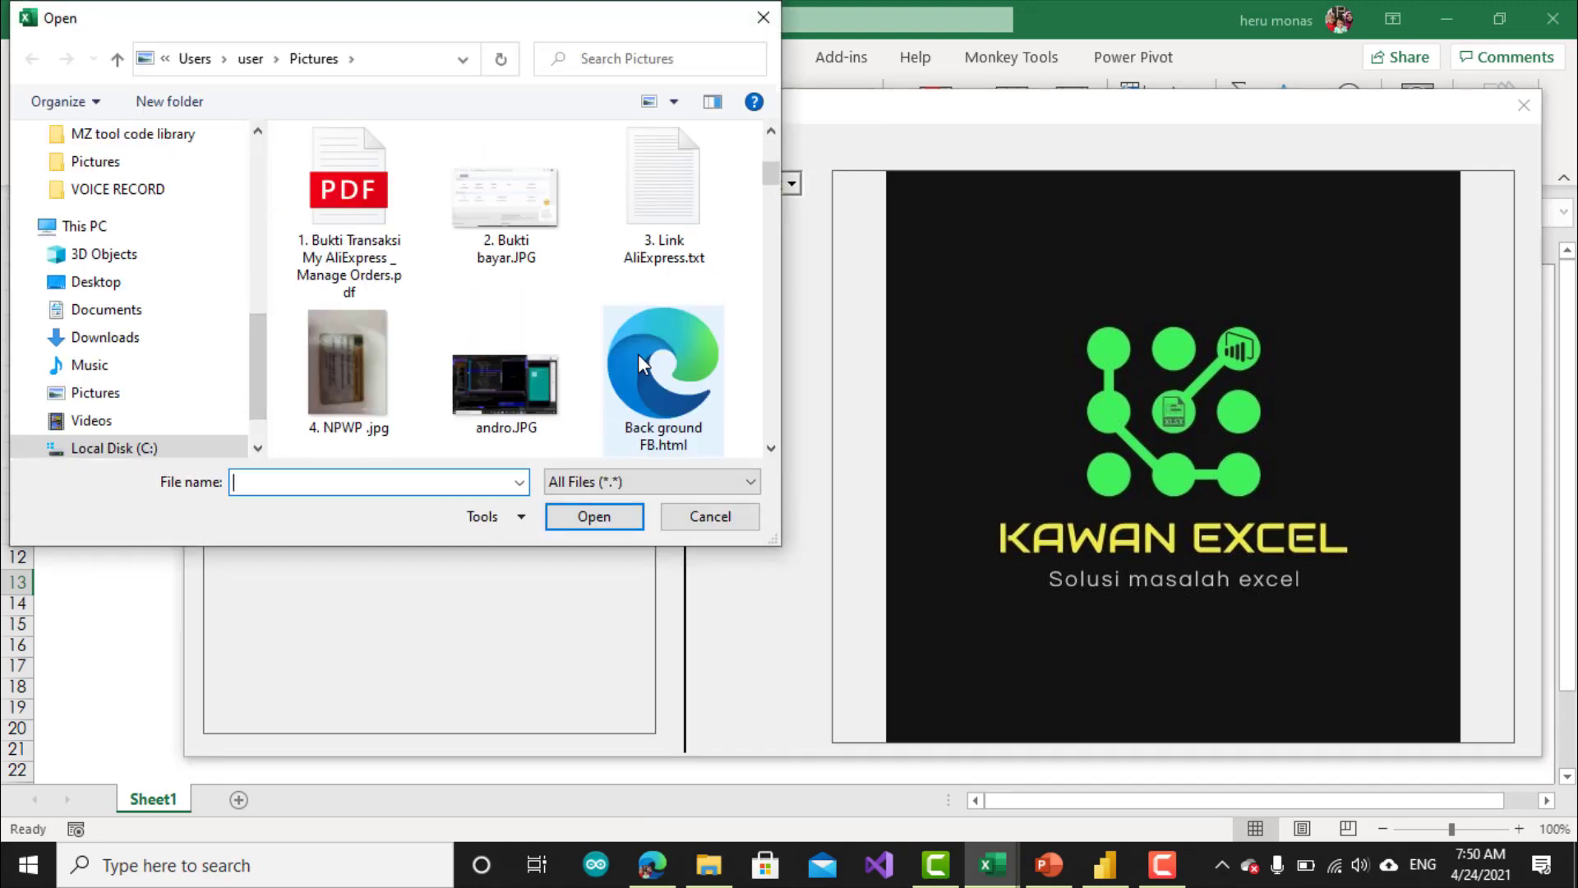
scroll(634, 351, down, 3)
scroll(564, 332, up, 3)
click(535, 247)
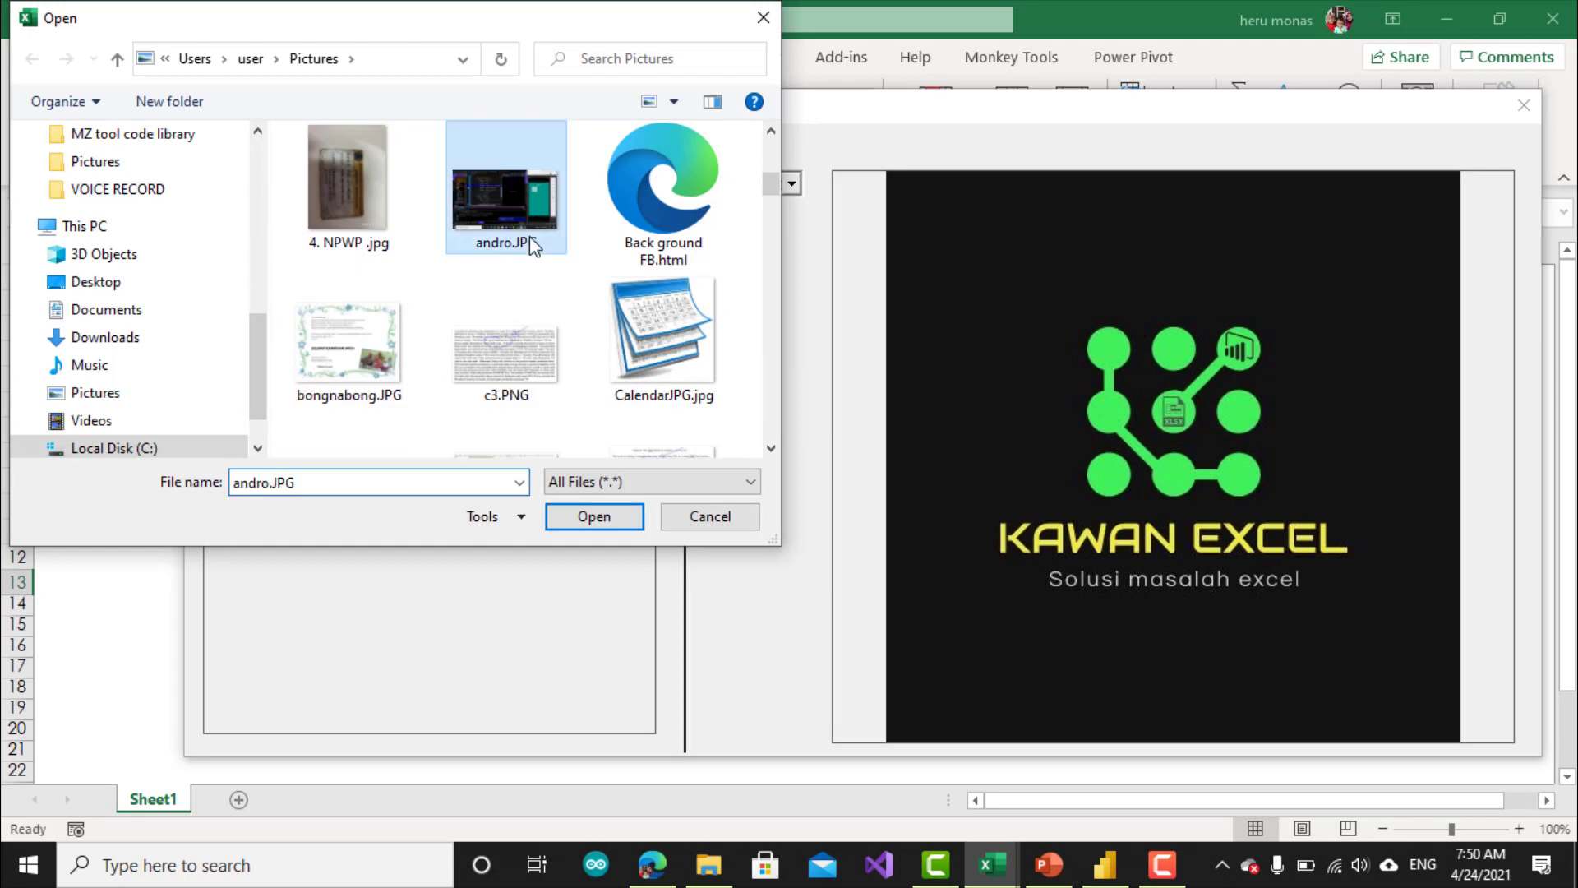
click(592, 515)
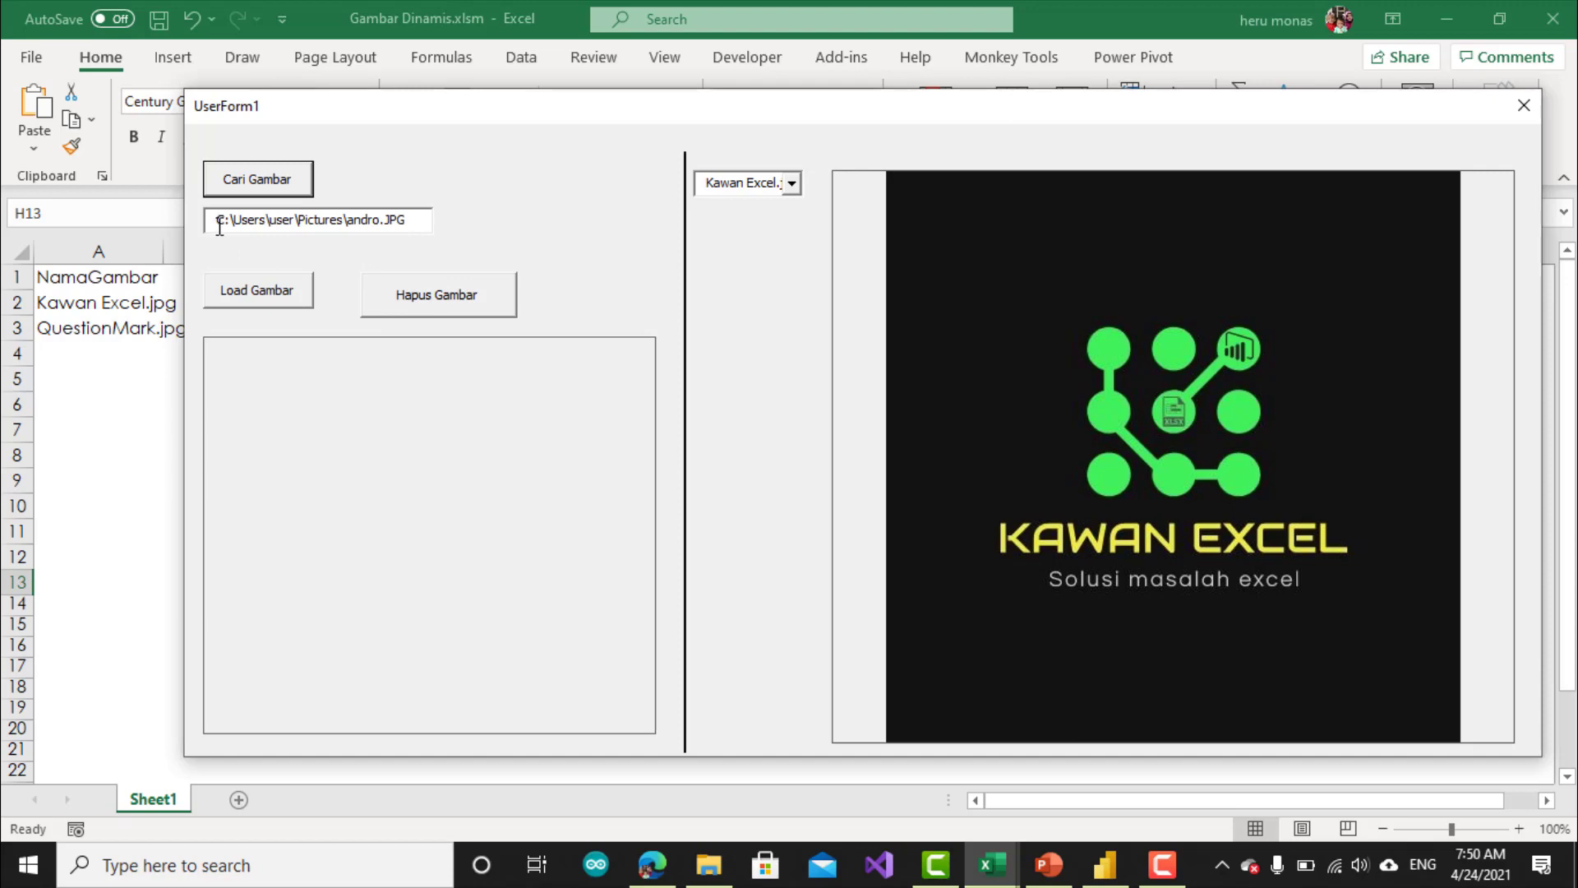
click(220, 226)
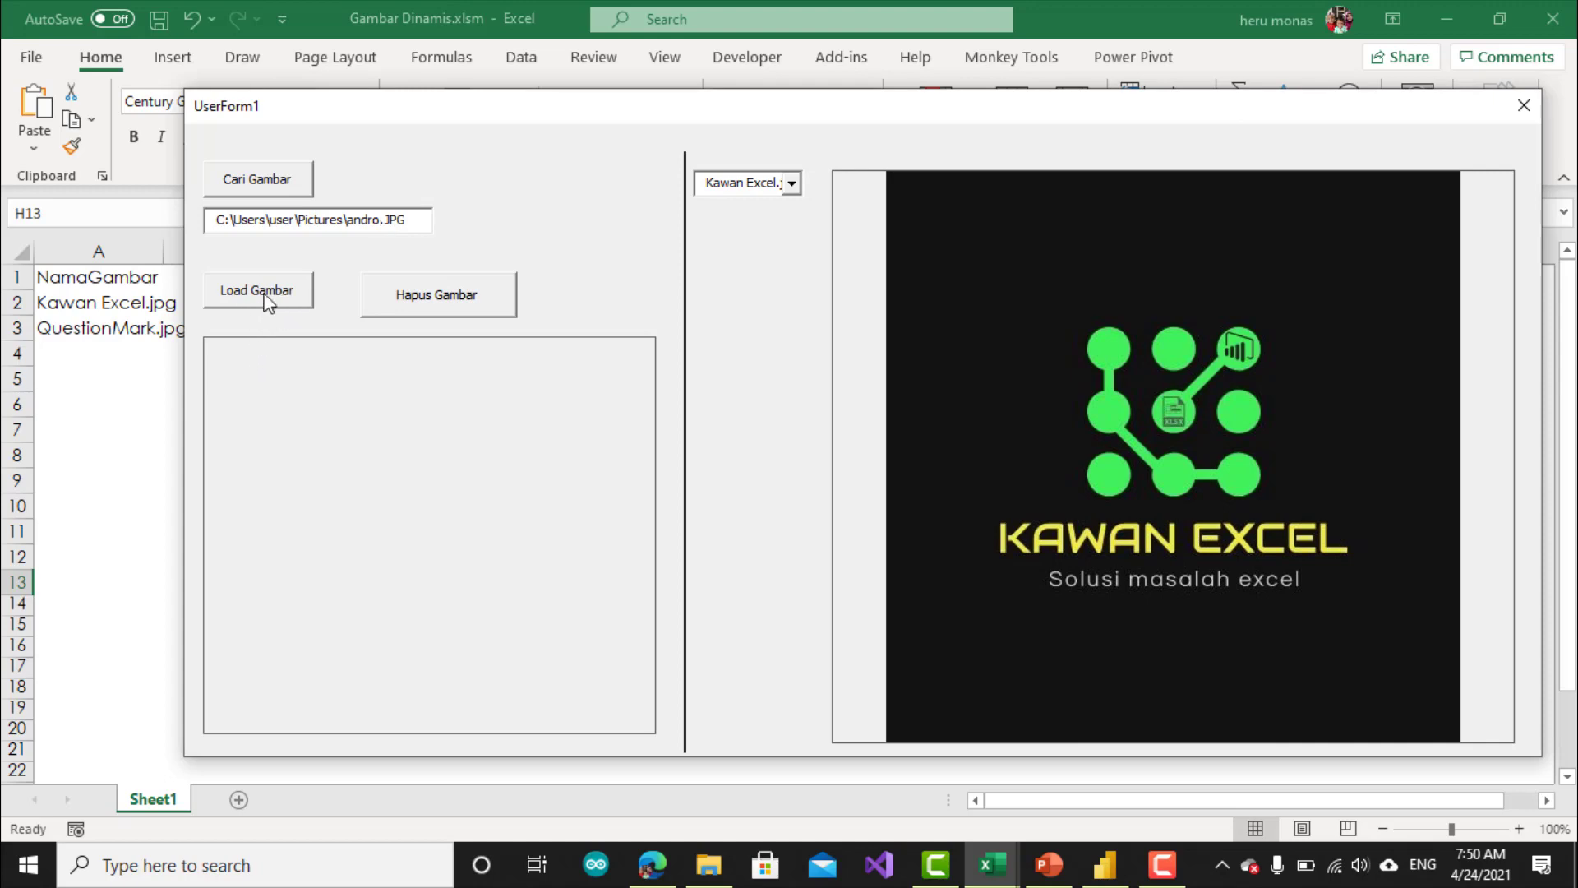
Load andro.JPG with Load Gambar, clear it with Hapus Gambar, then load it again.
click(208, 233)
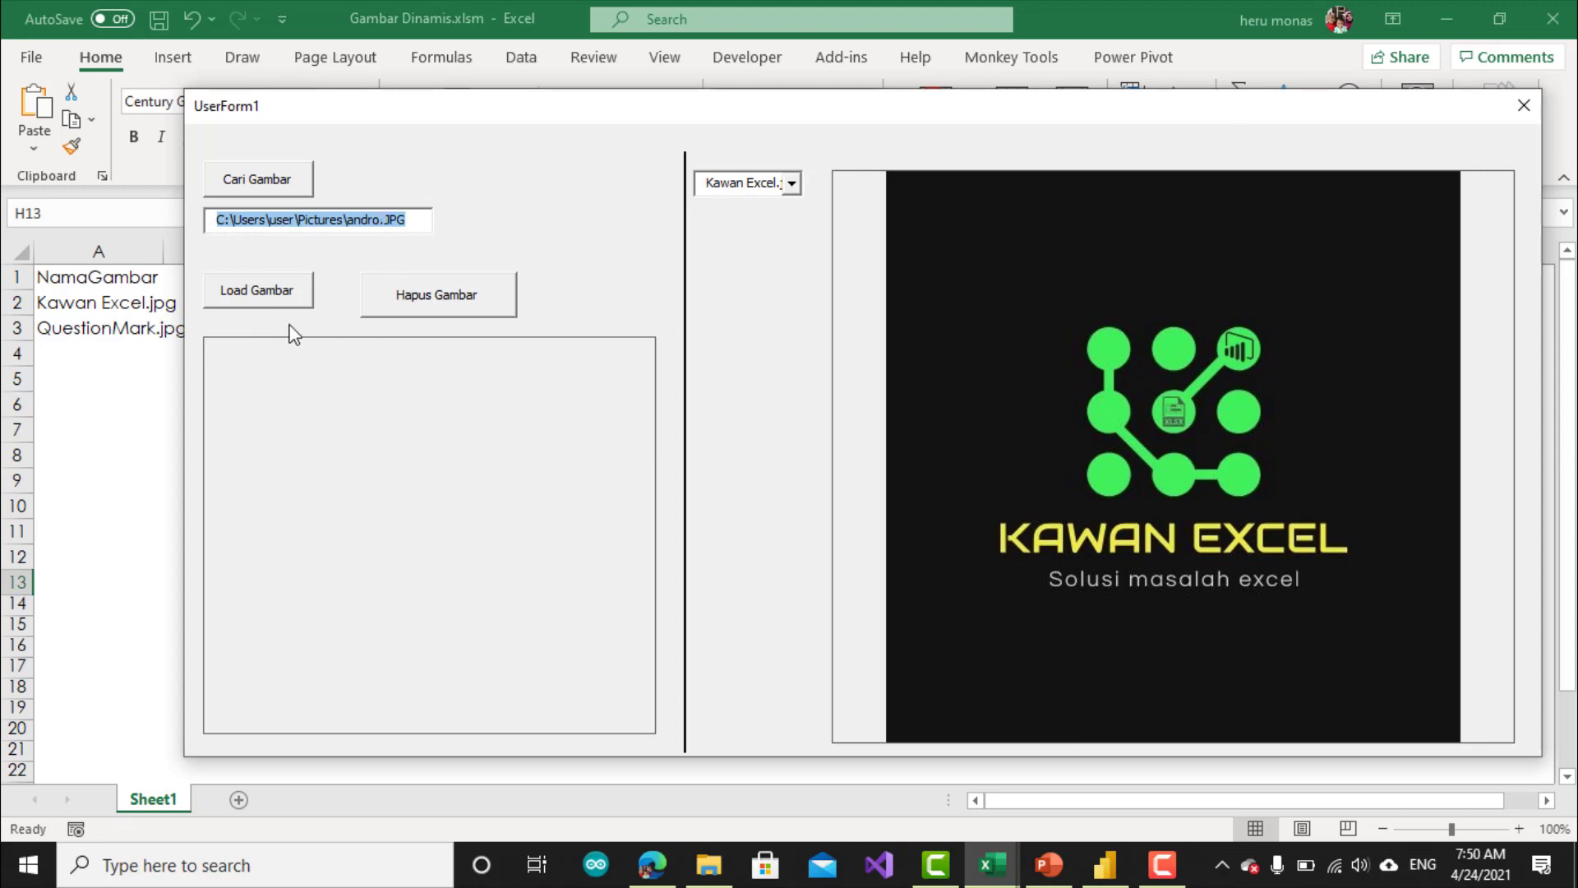
click(278, 295)
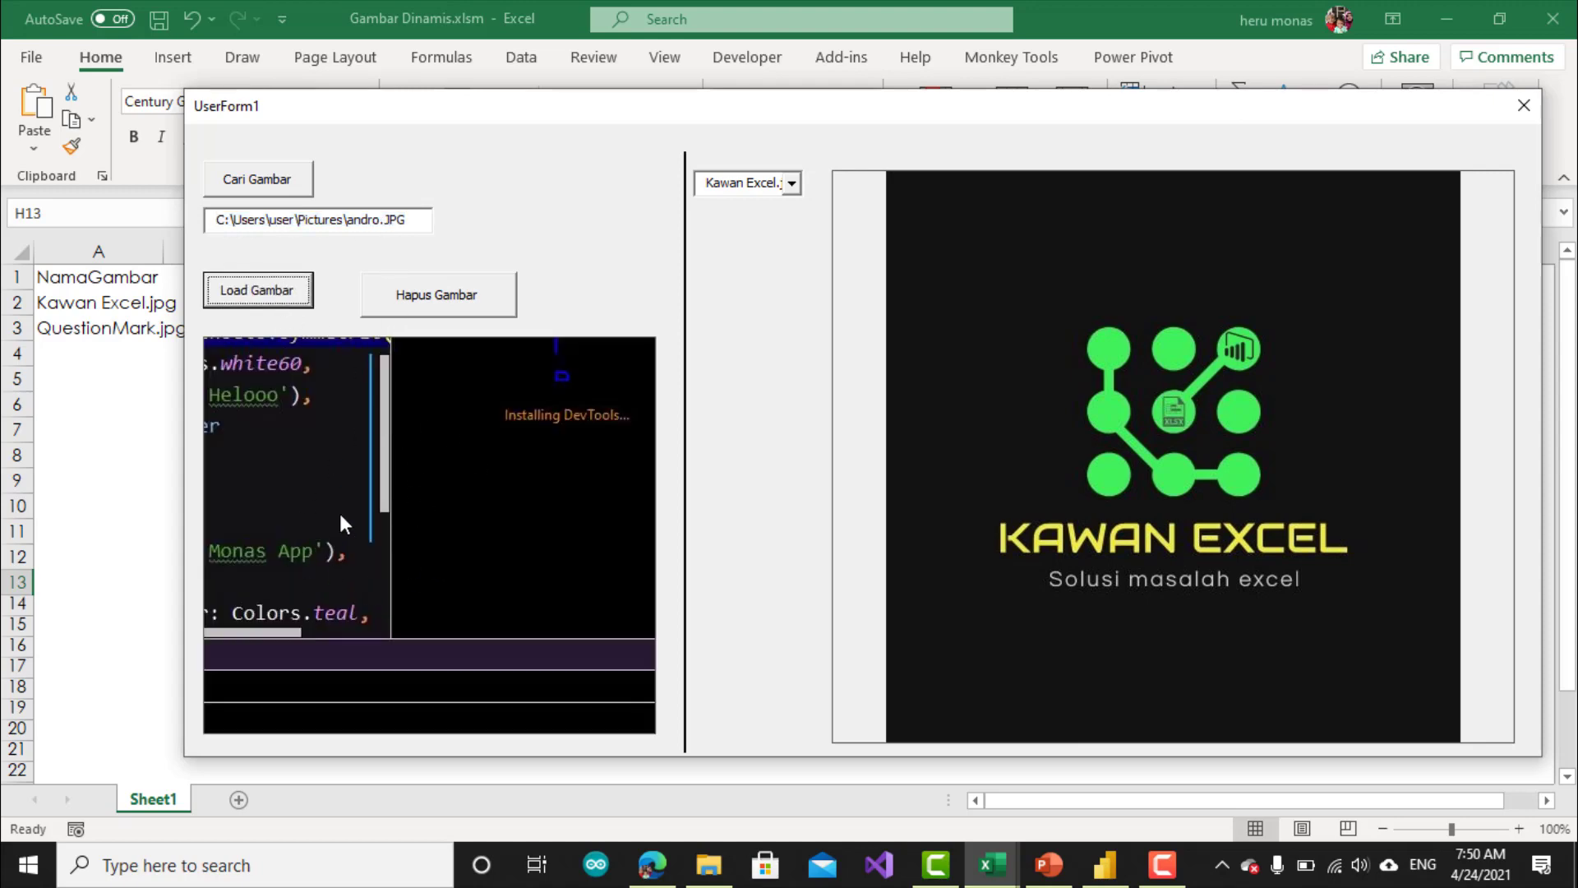
click(454, 294)
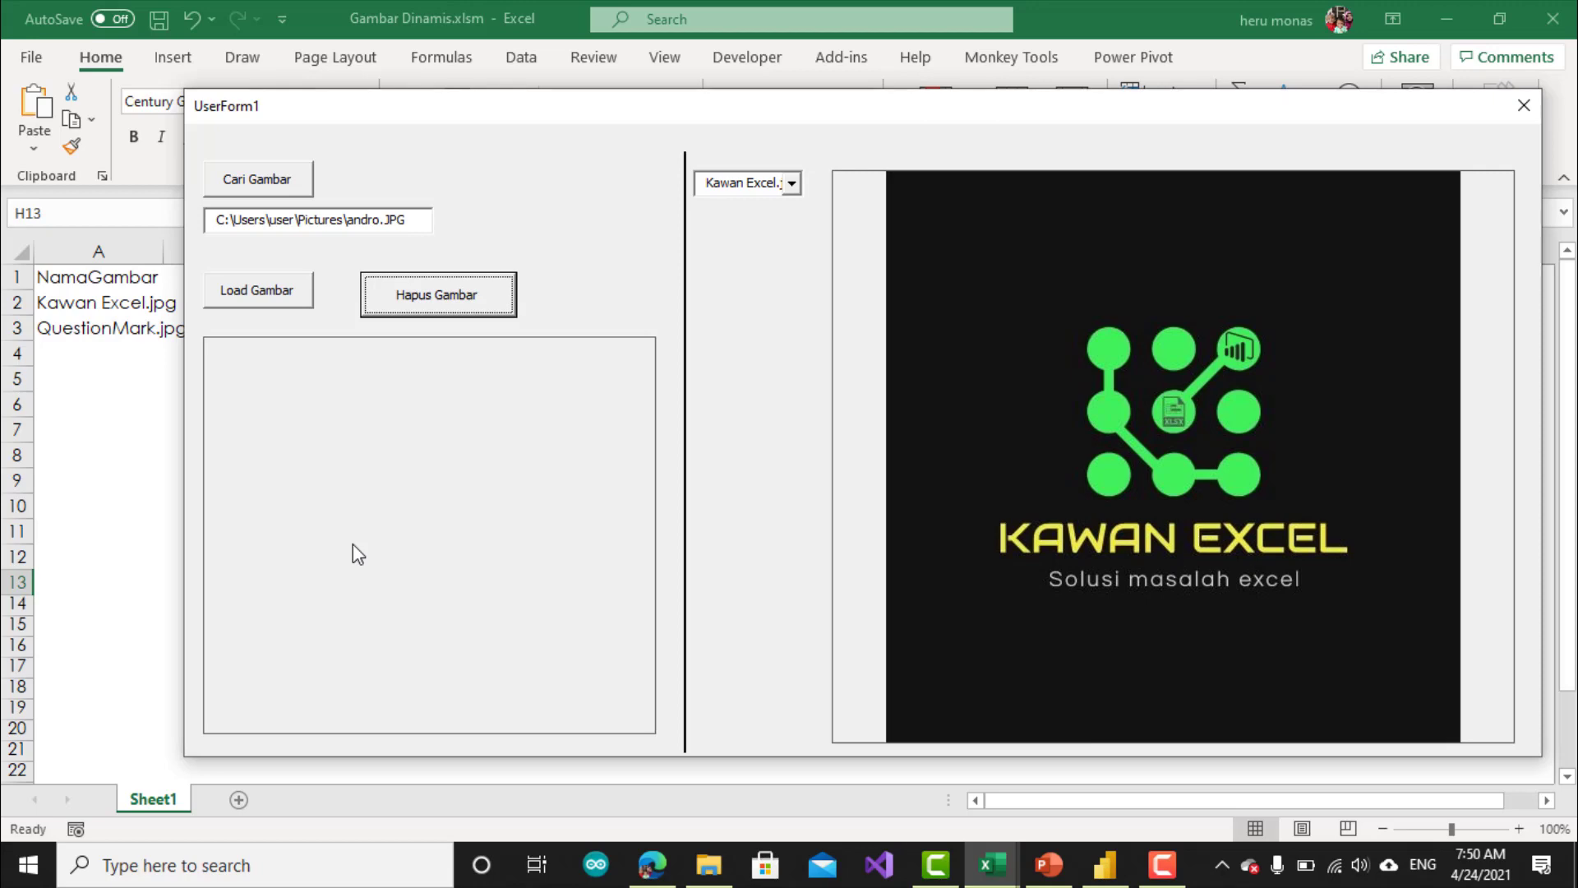
click(288, 298)
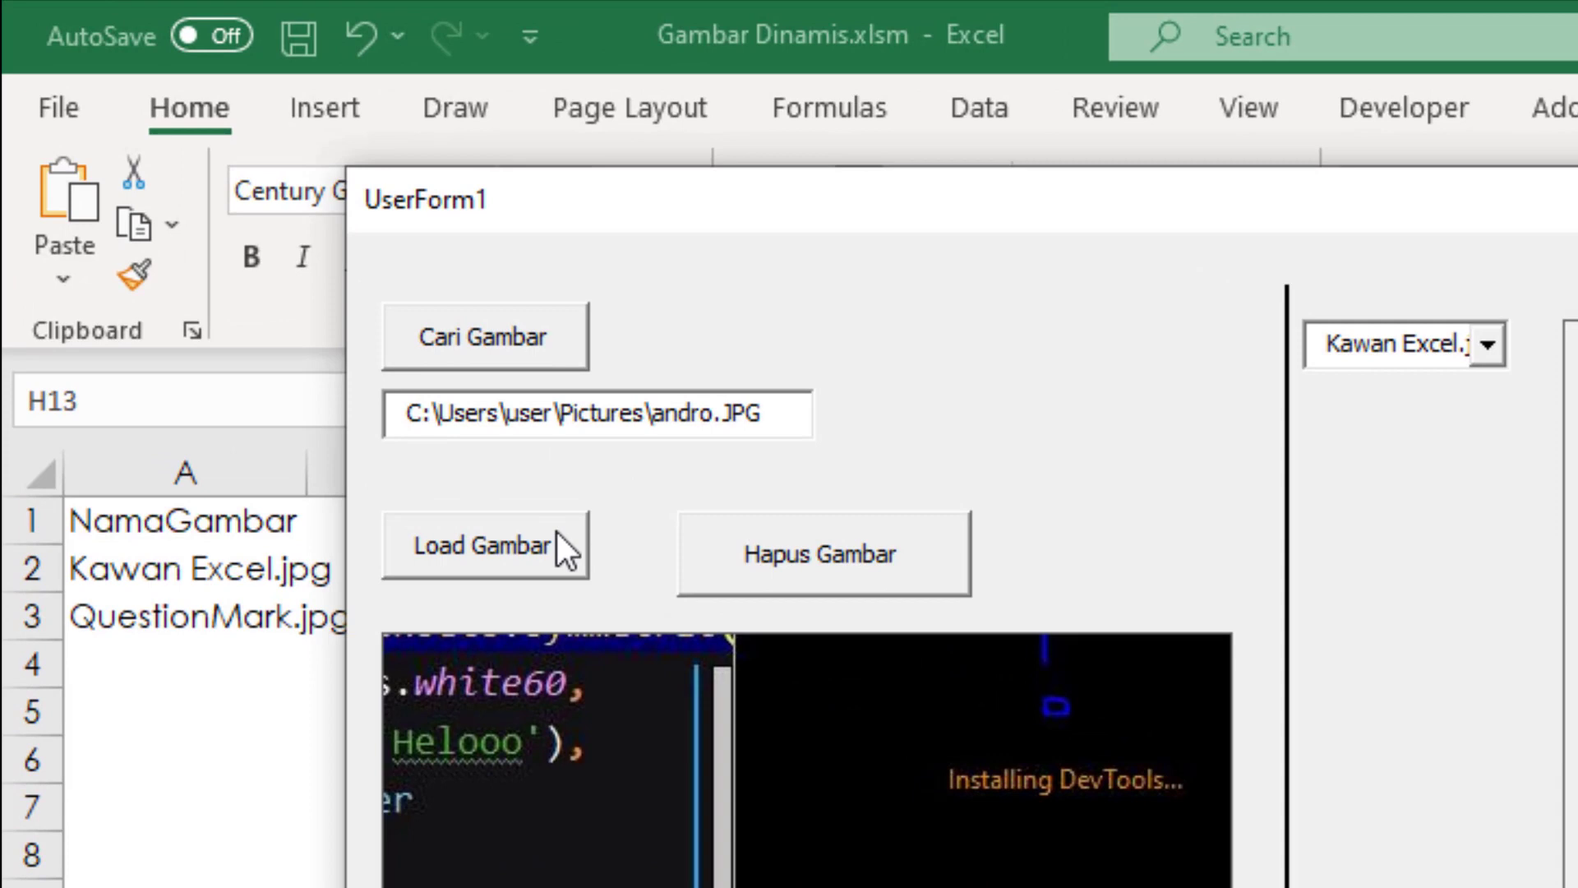
Change the path's drive letter from C to D, clear the picture, and retry loading.
key(BackSpace)
text(D)
click(776, 556)
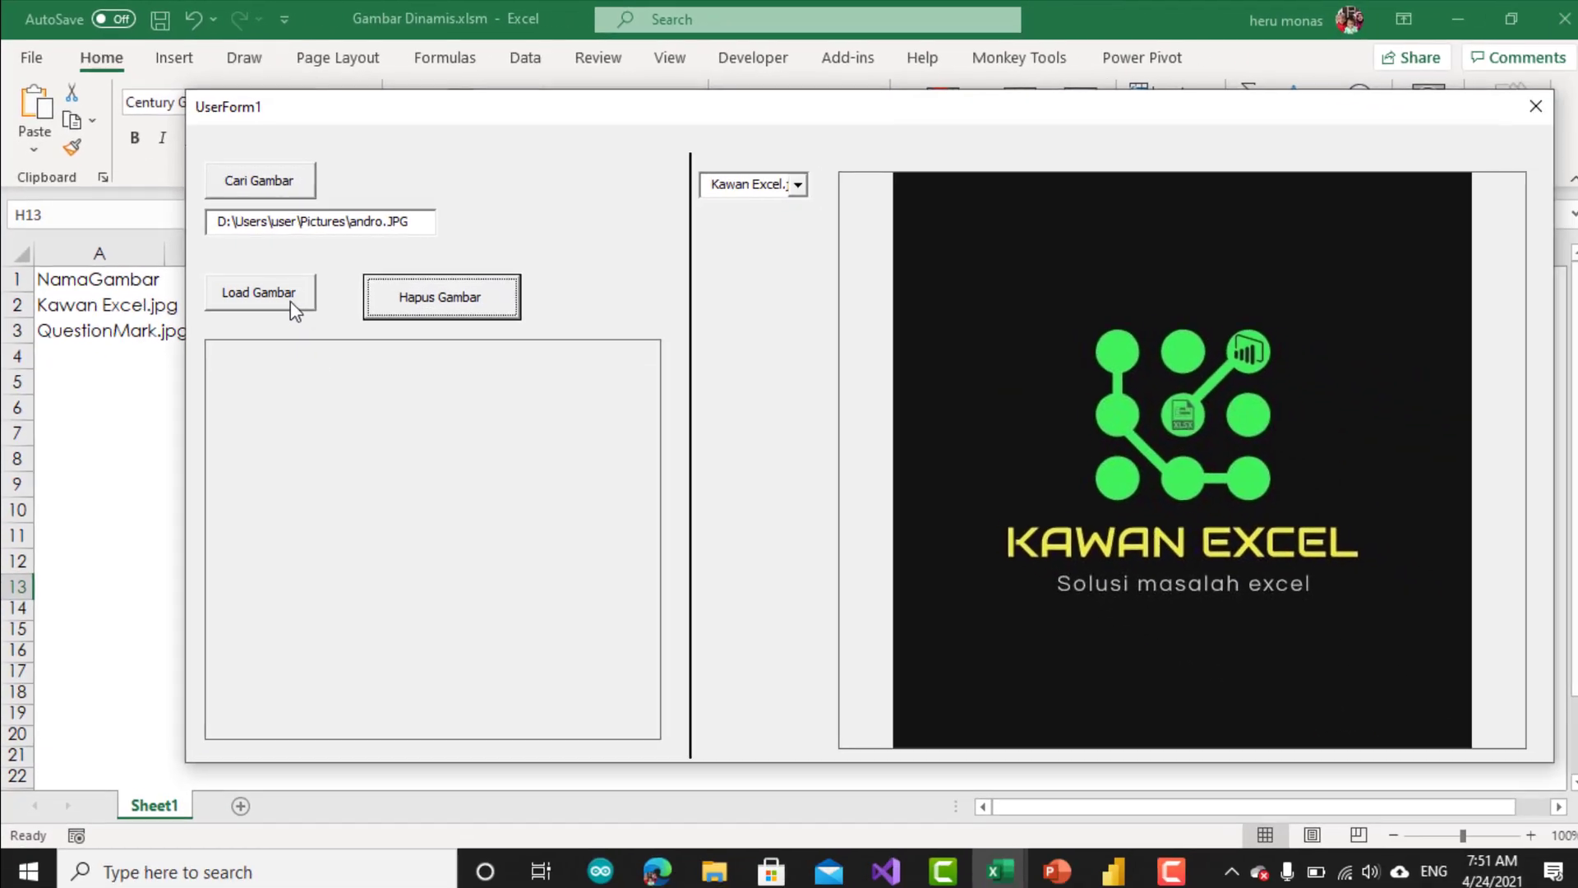
click(289, 301)
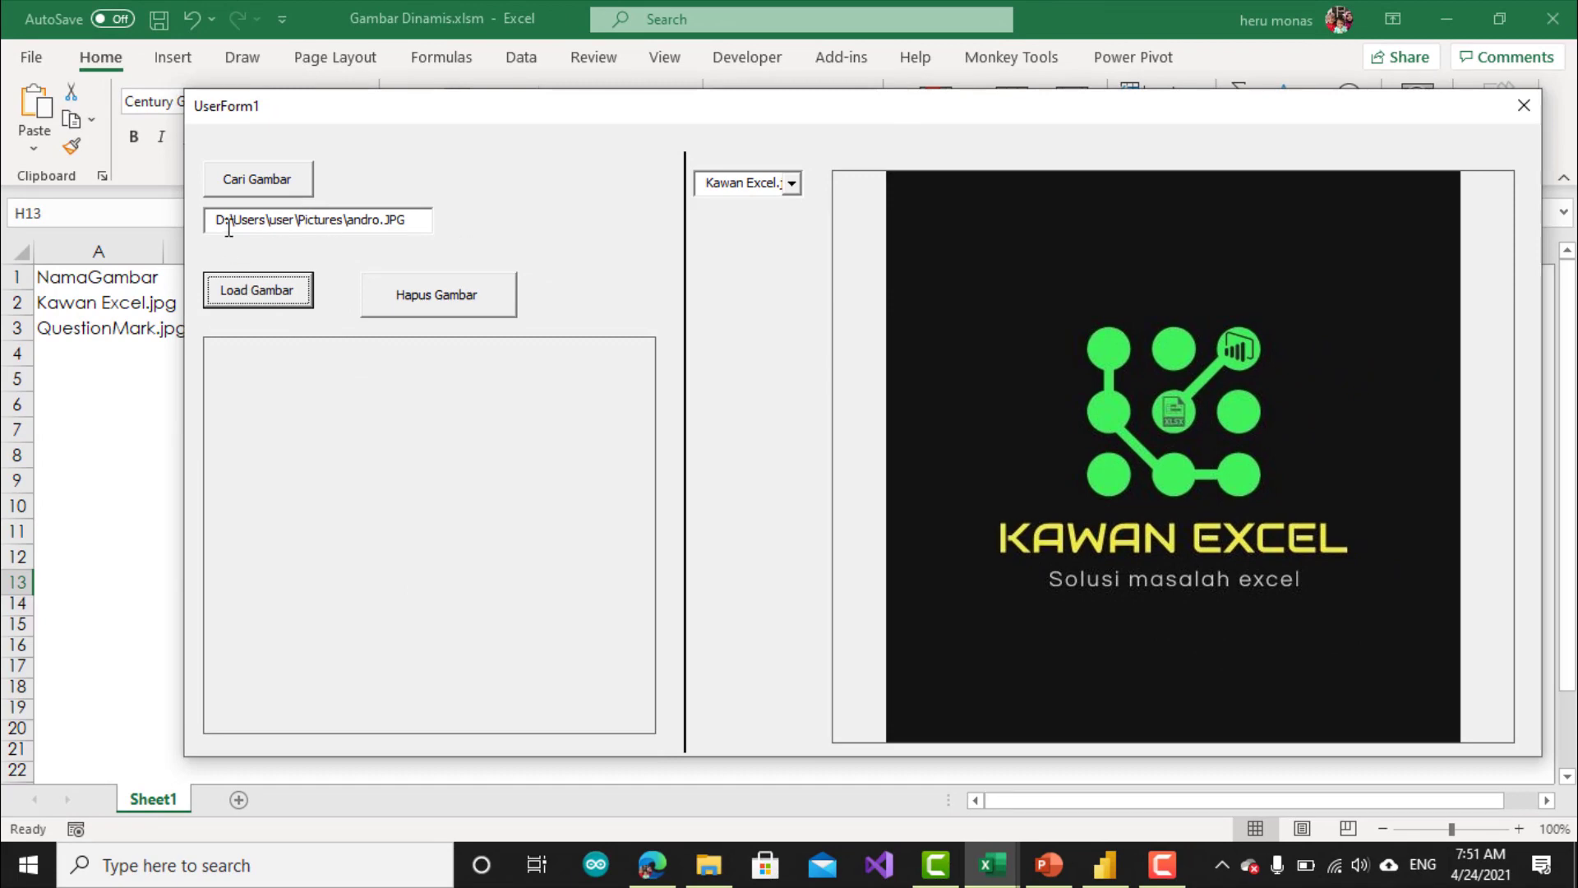
Reread the Messenger message about the undisplayable linked image, then return to Gambar Dinamis.xlsm.
click(655, 871)
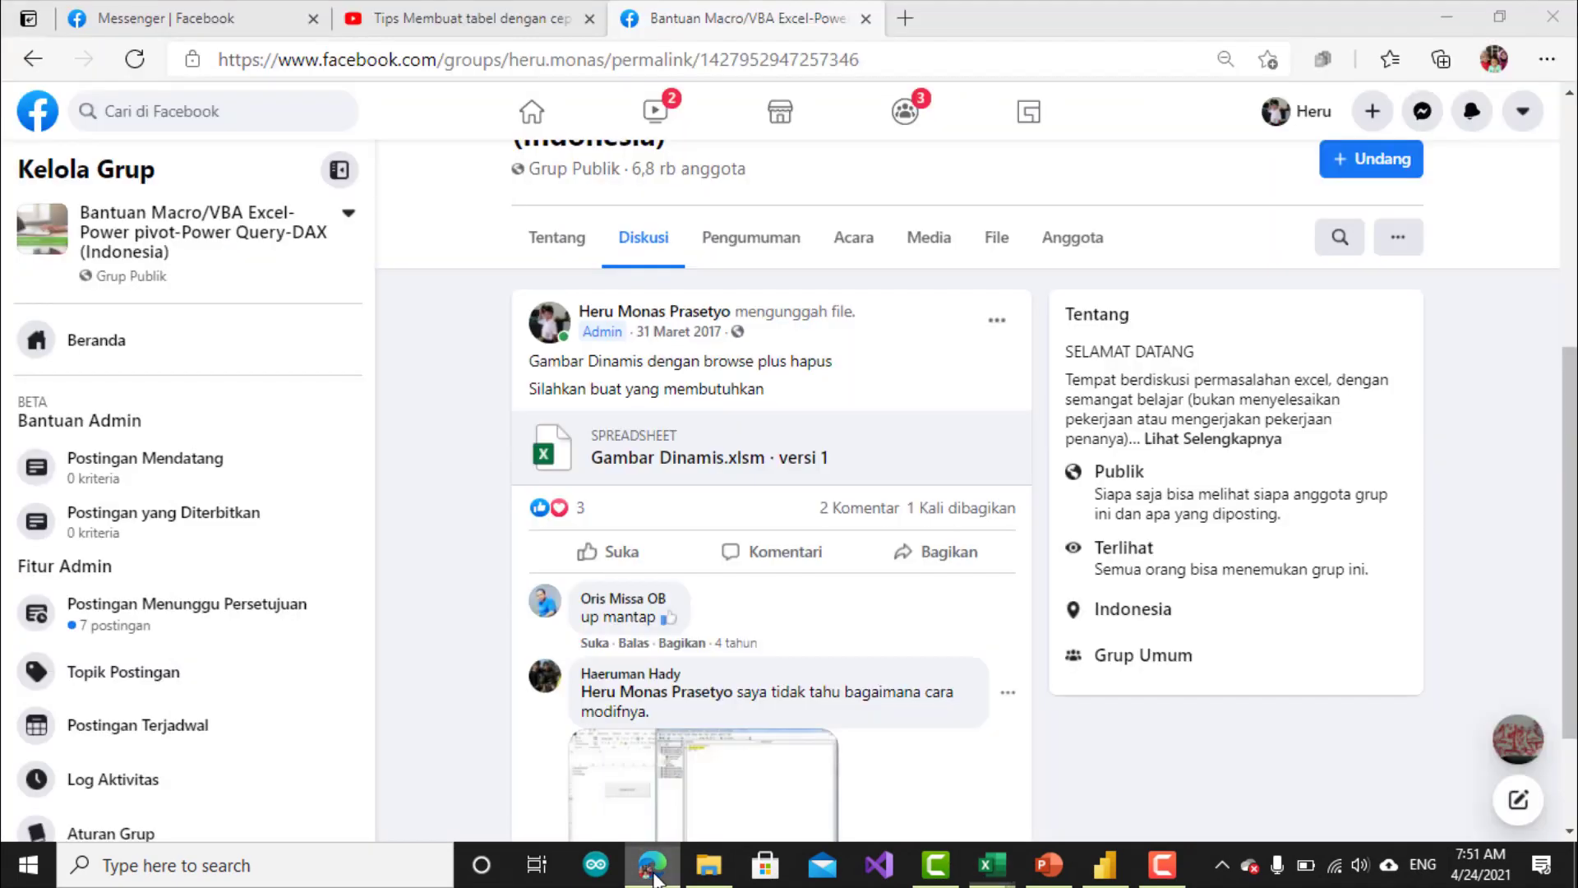
click(244, 35)
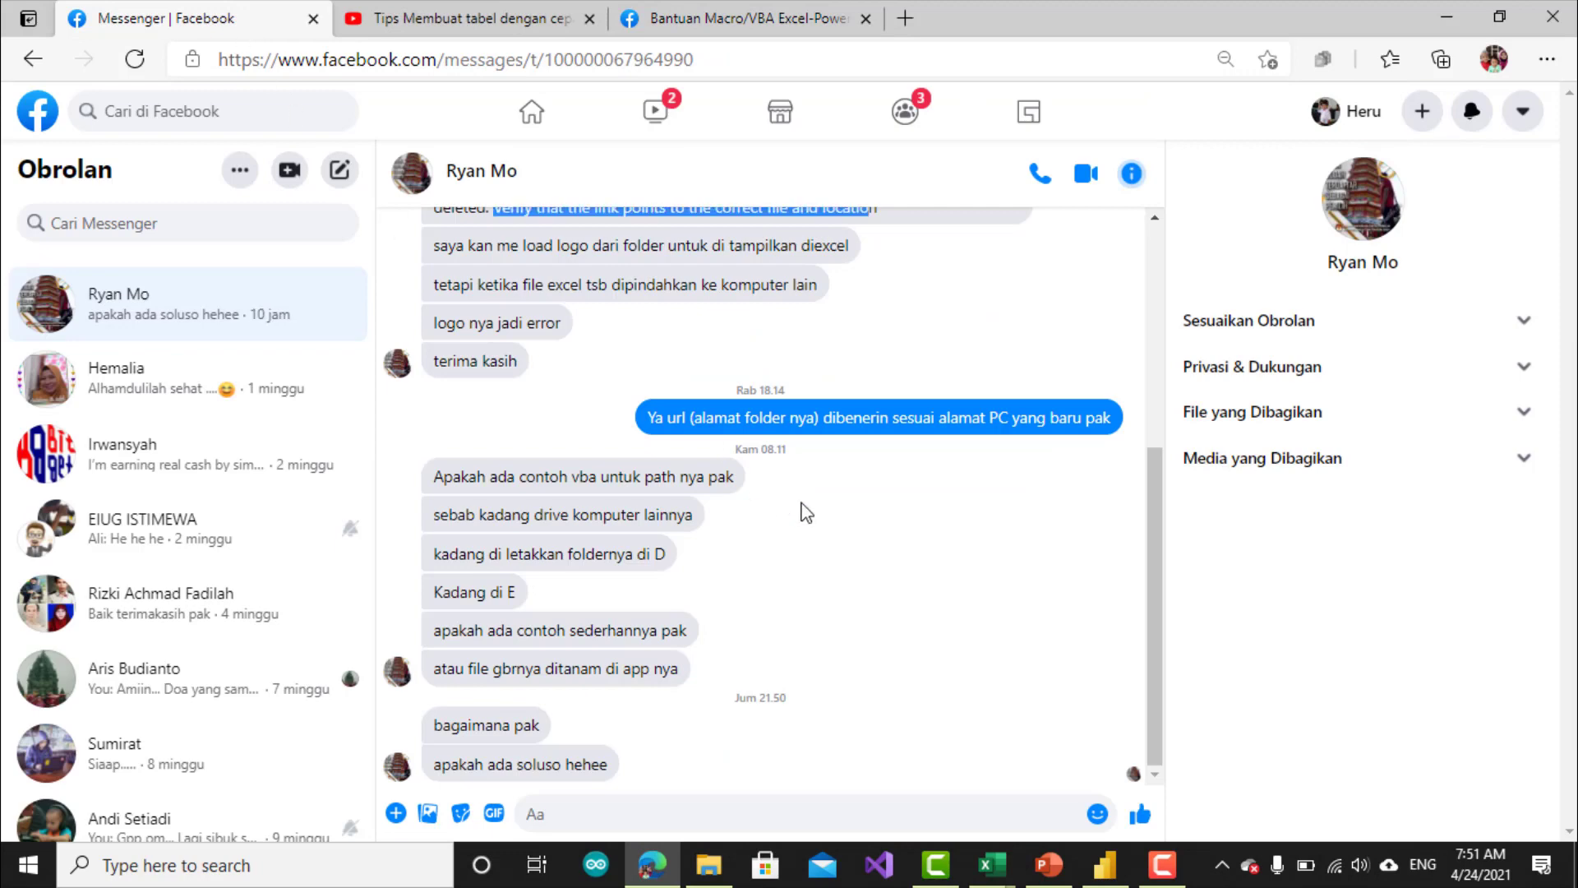
scroll(652, 413, up, 2)
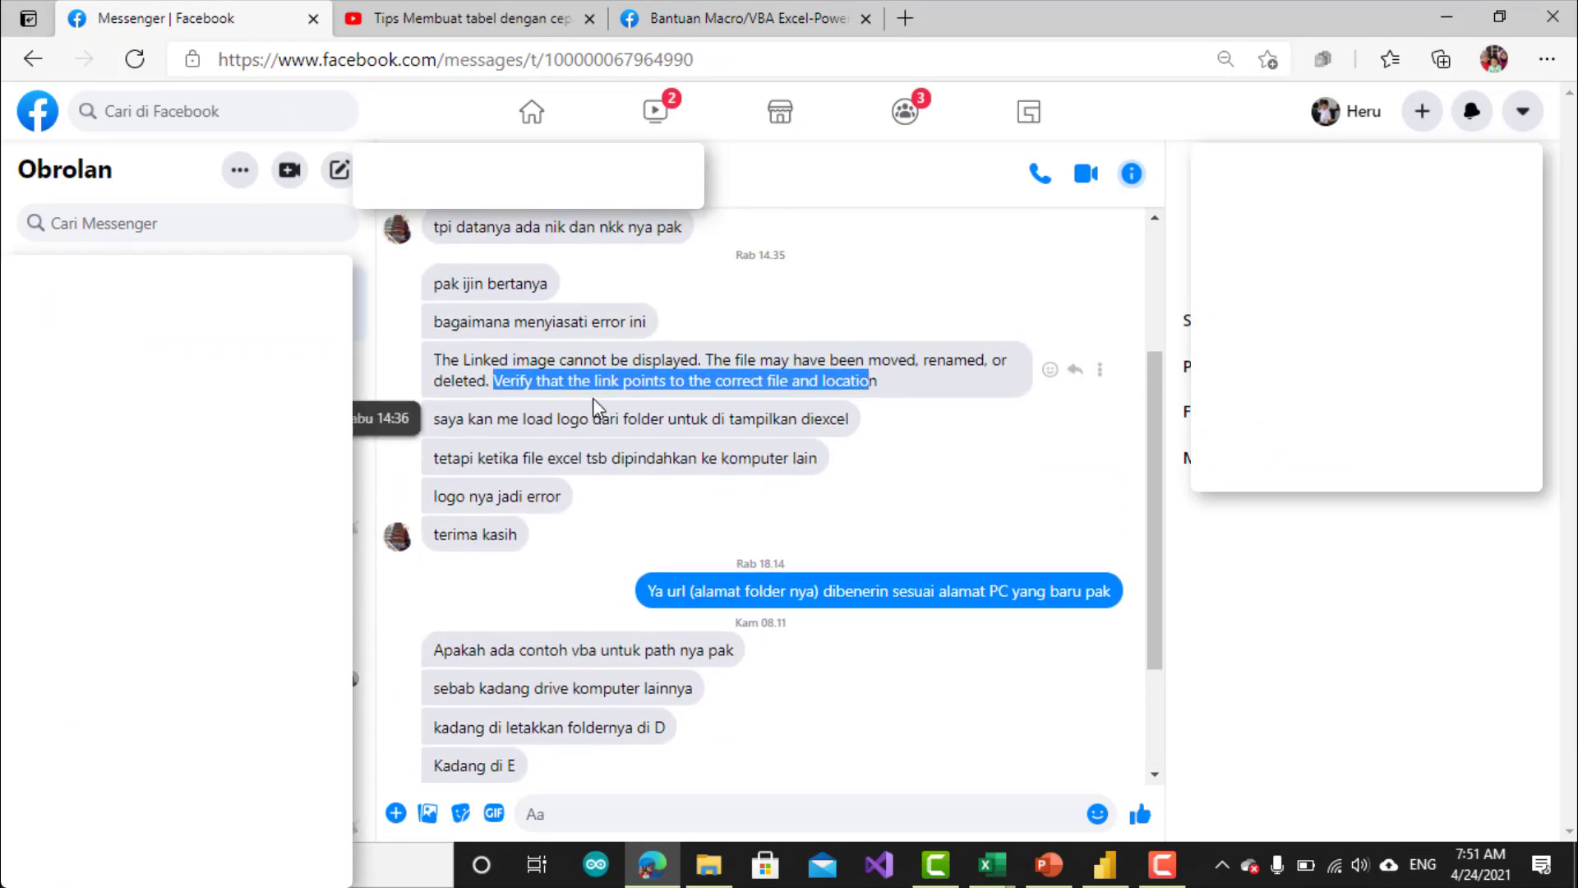
mouse_move(728, 370)
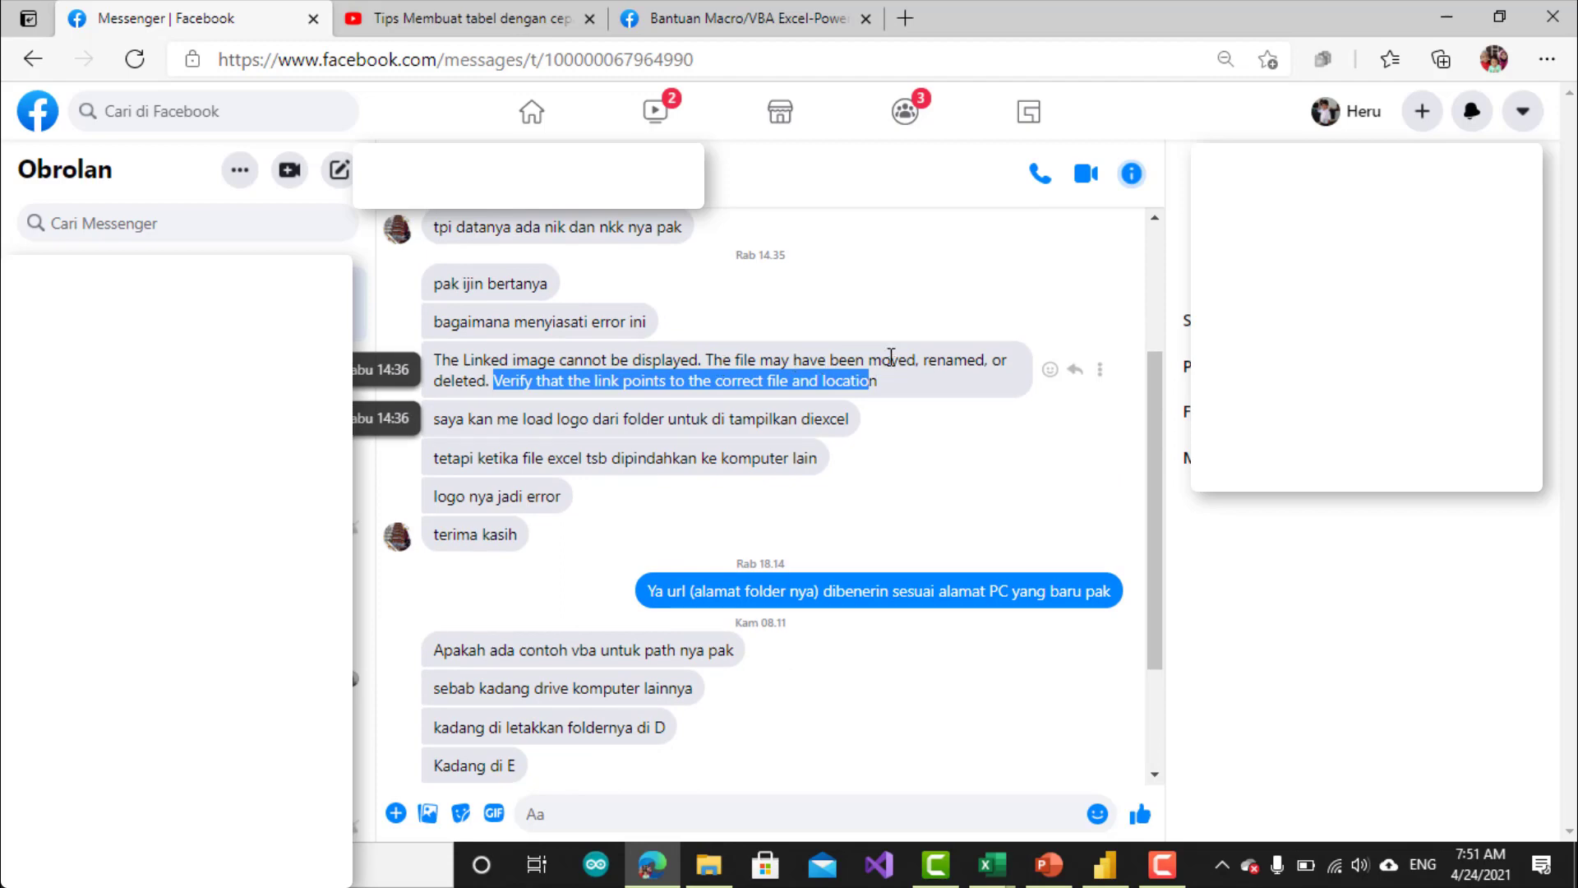
click(888, 366)
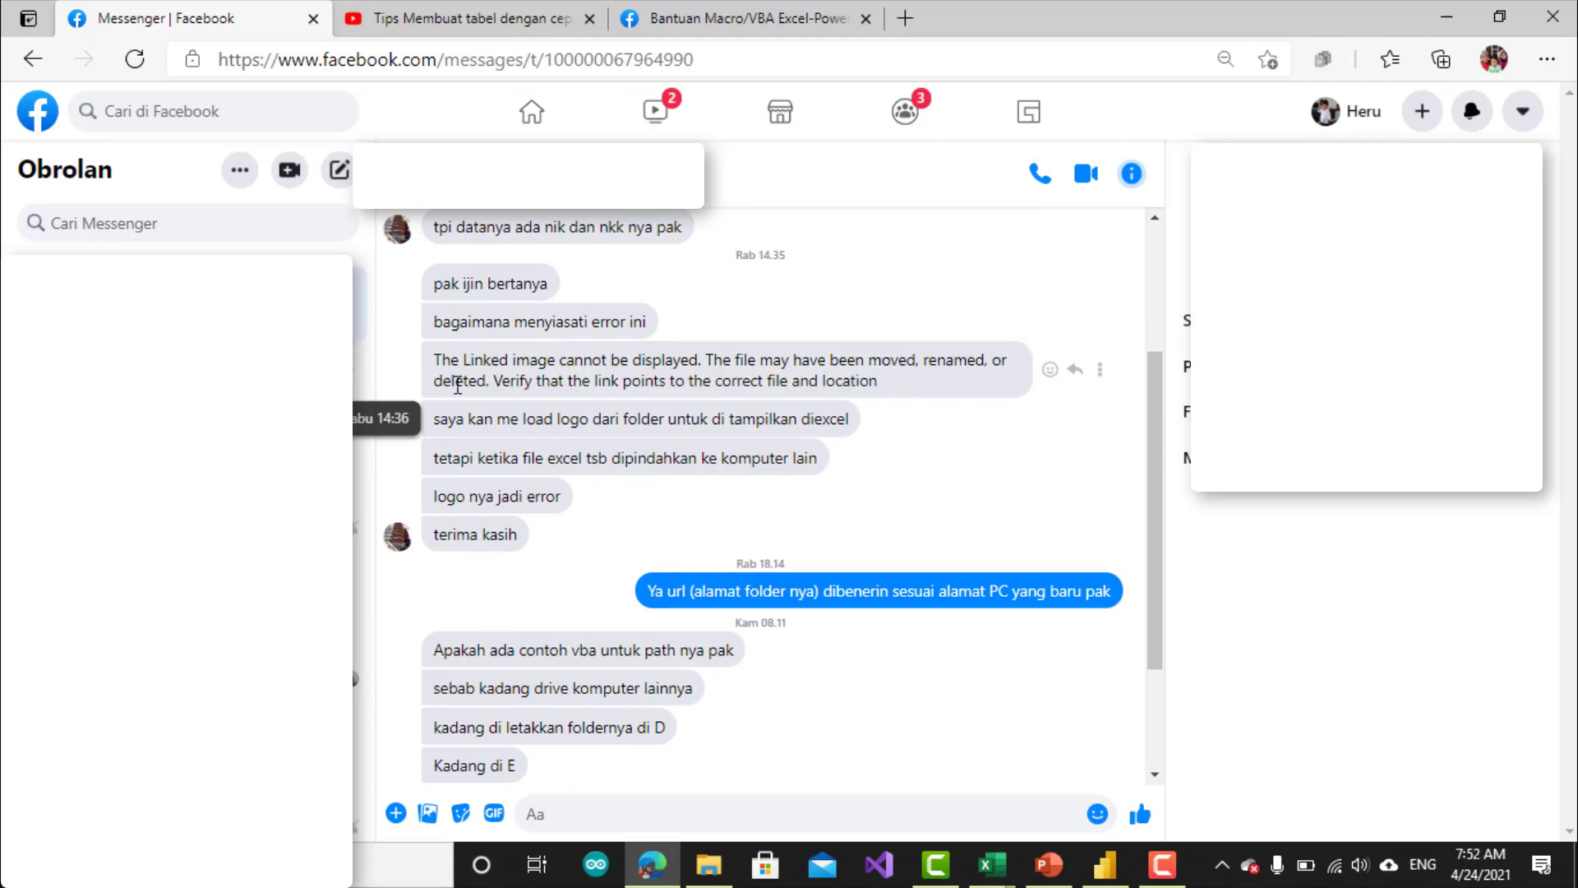
drag(451, 383, 477, 383)
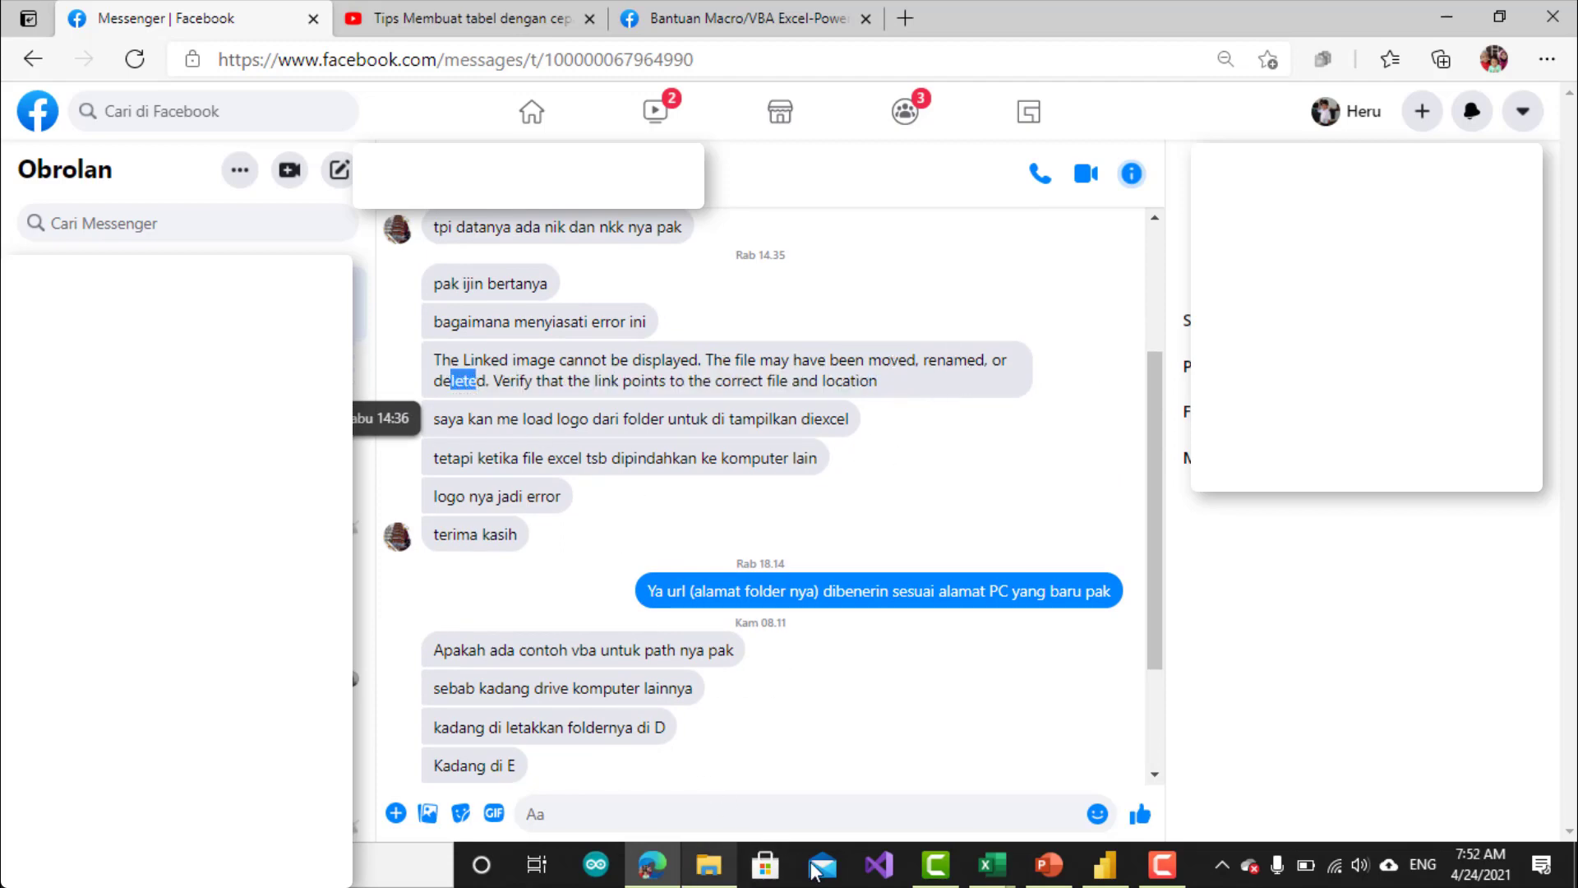
click(992, 865)
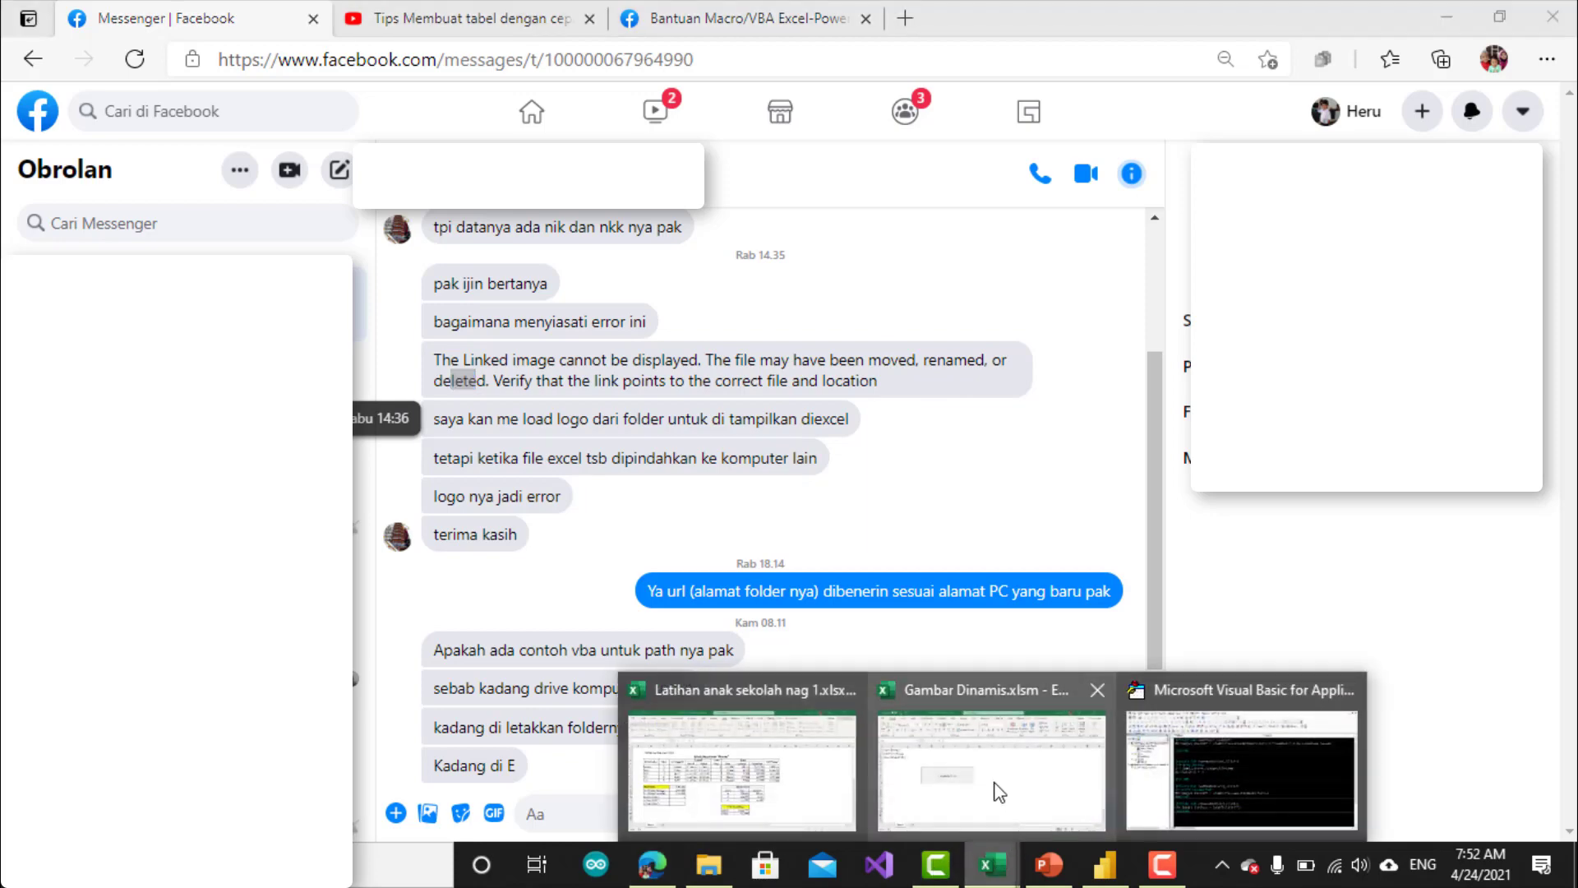
click(1034, 791)
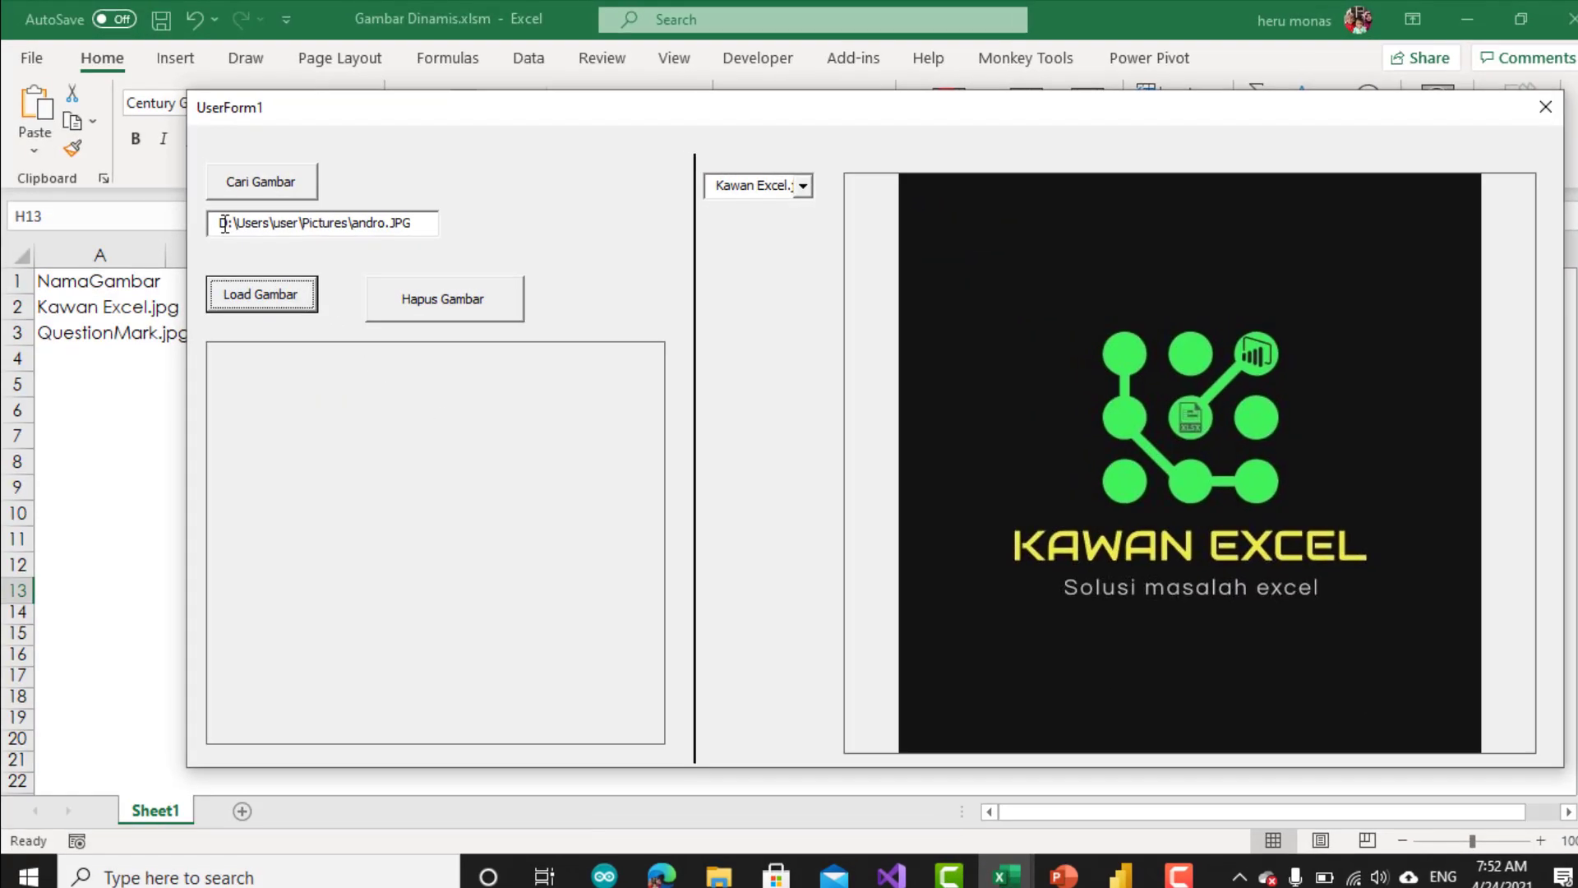
Load the picture from the path, then edit the file name and restore it to andro.JPG.
click(220, 225)
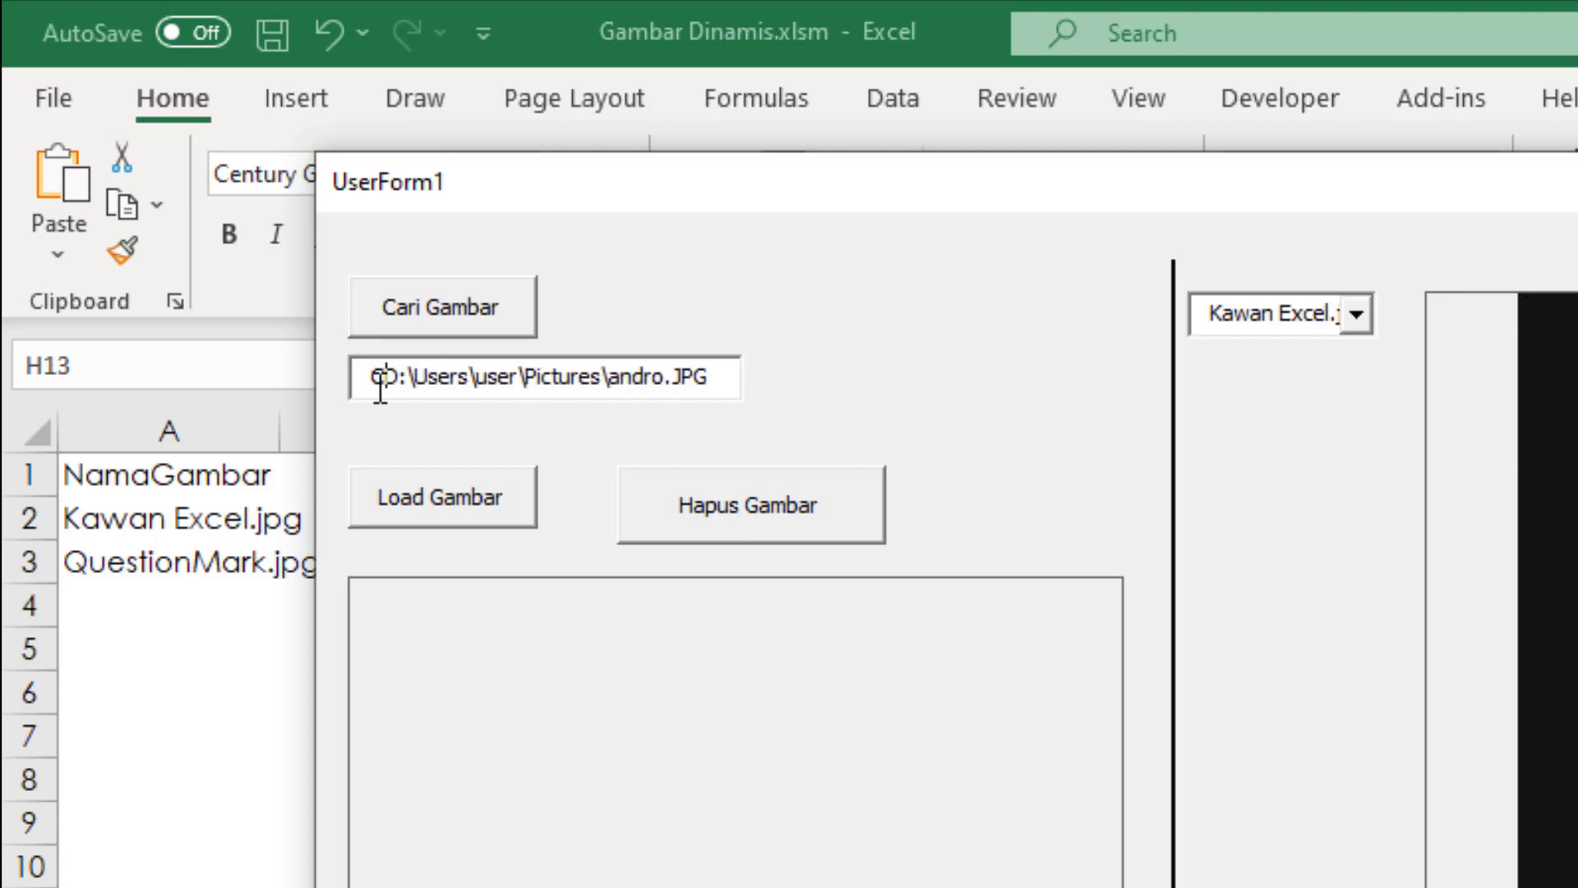
click(483, 519)
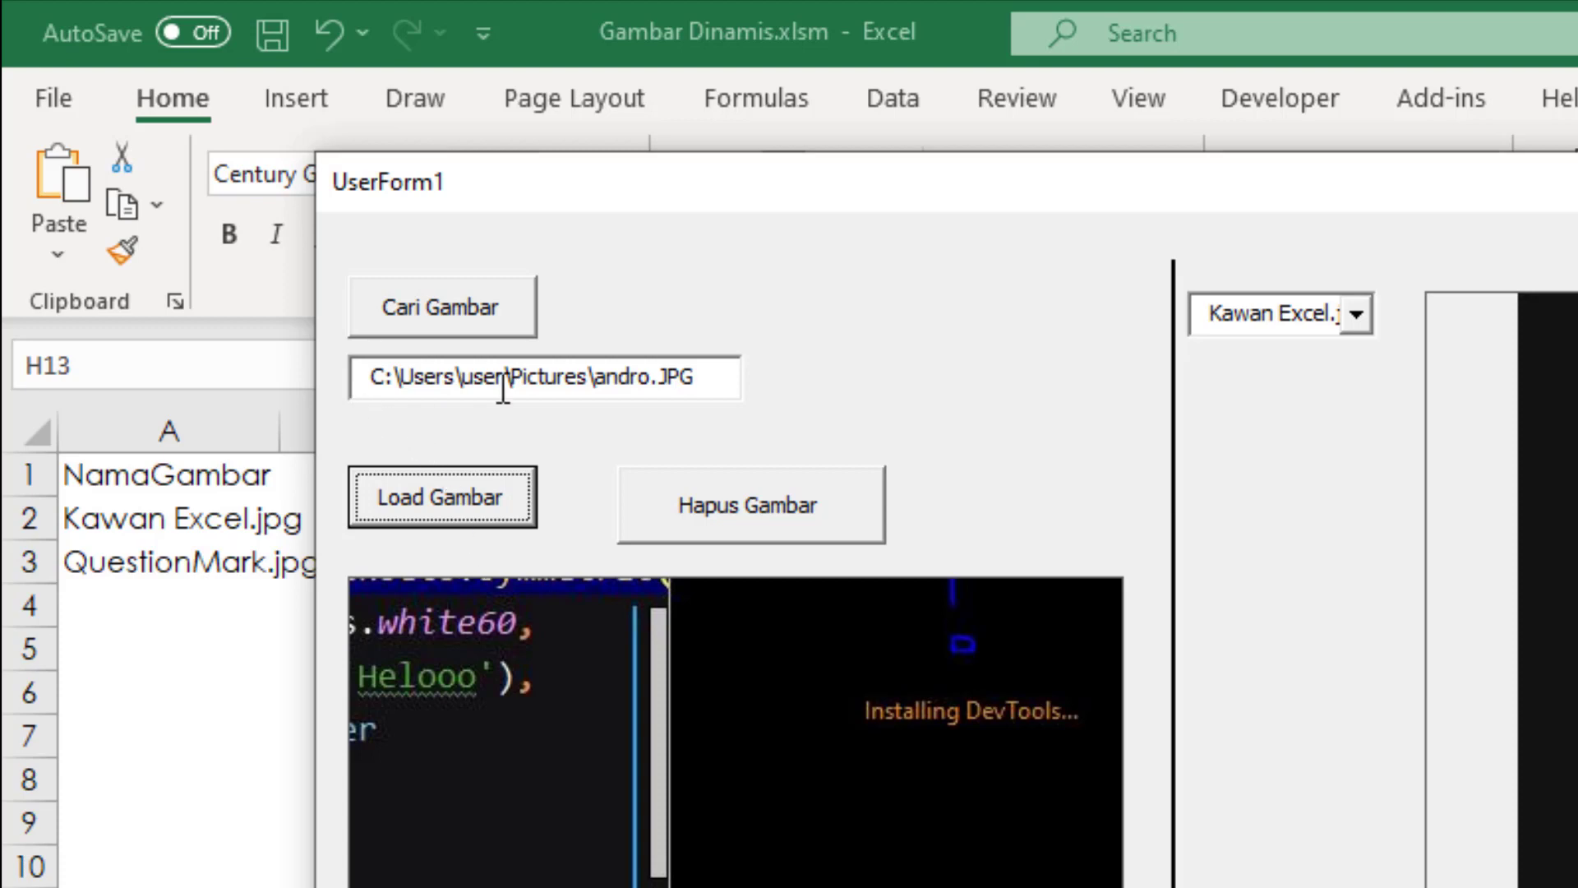
click(641, 385)
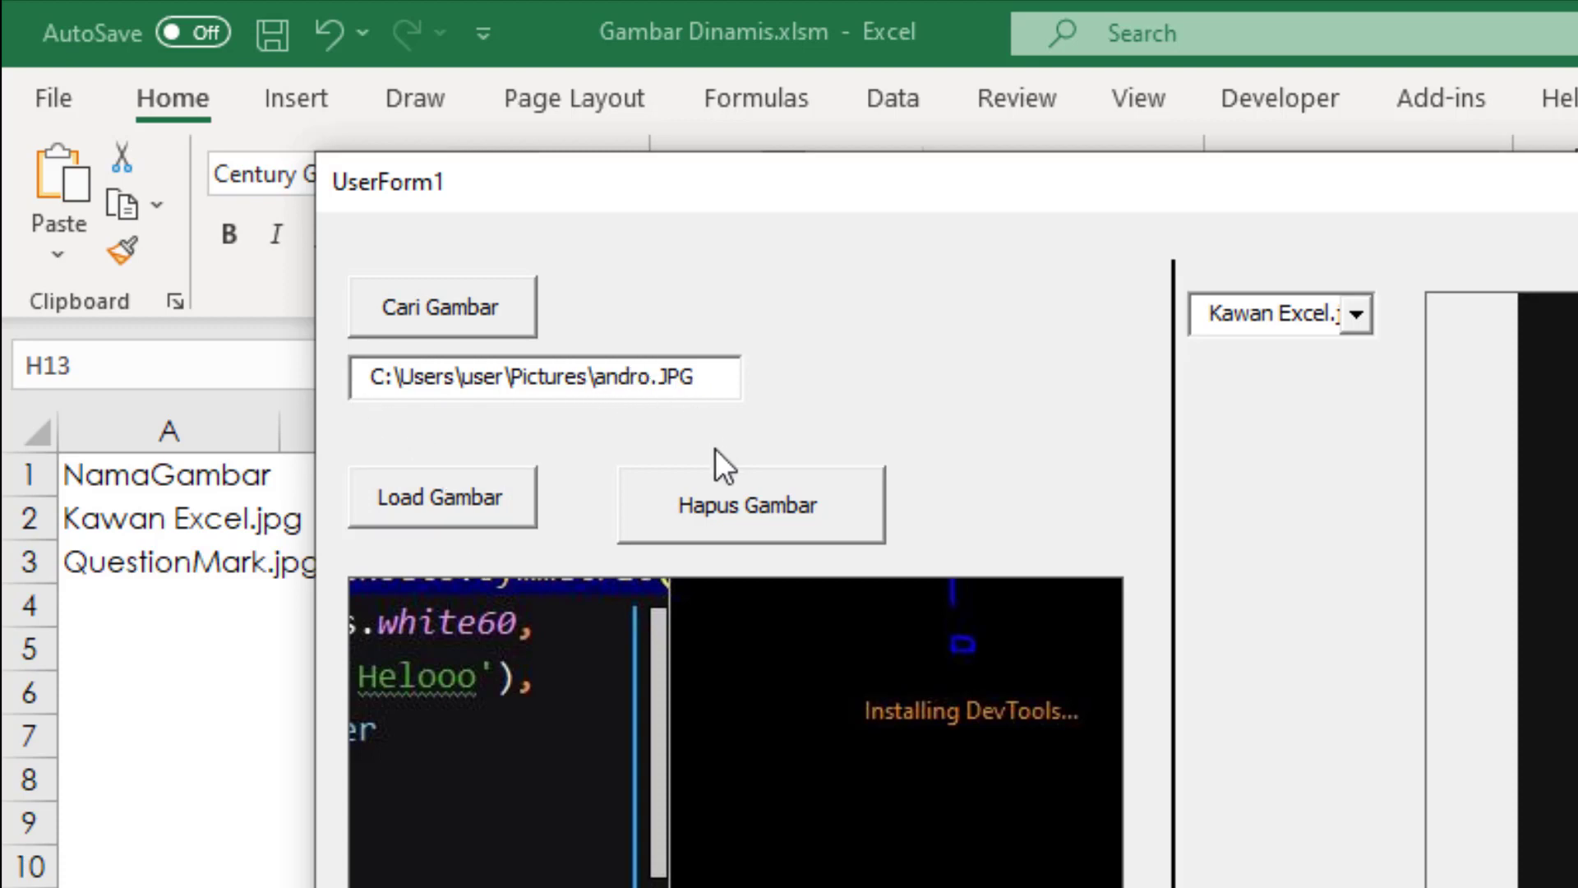
key(Delete)
text(a)
key(BackSpace)
text(o)
Clear and reload the picture, then change the file name to andri.JPG and load it.
click(726, 506)
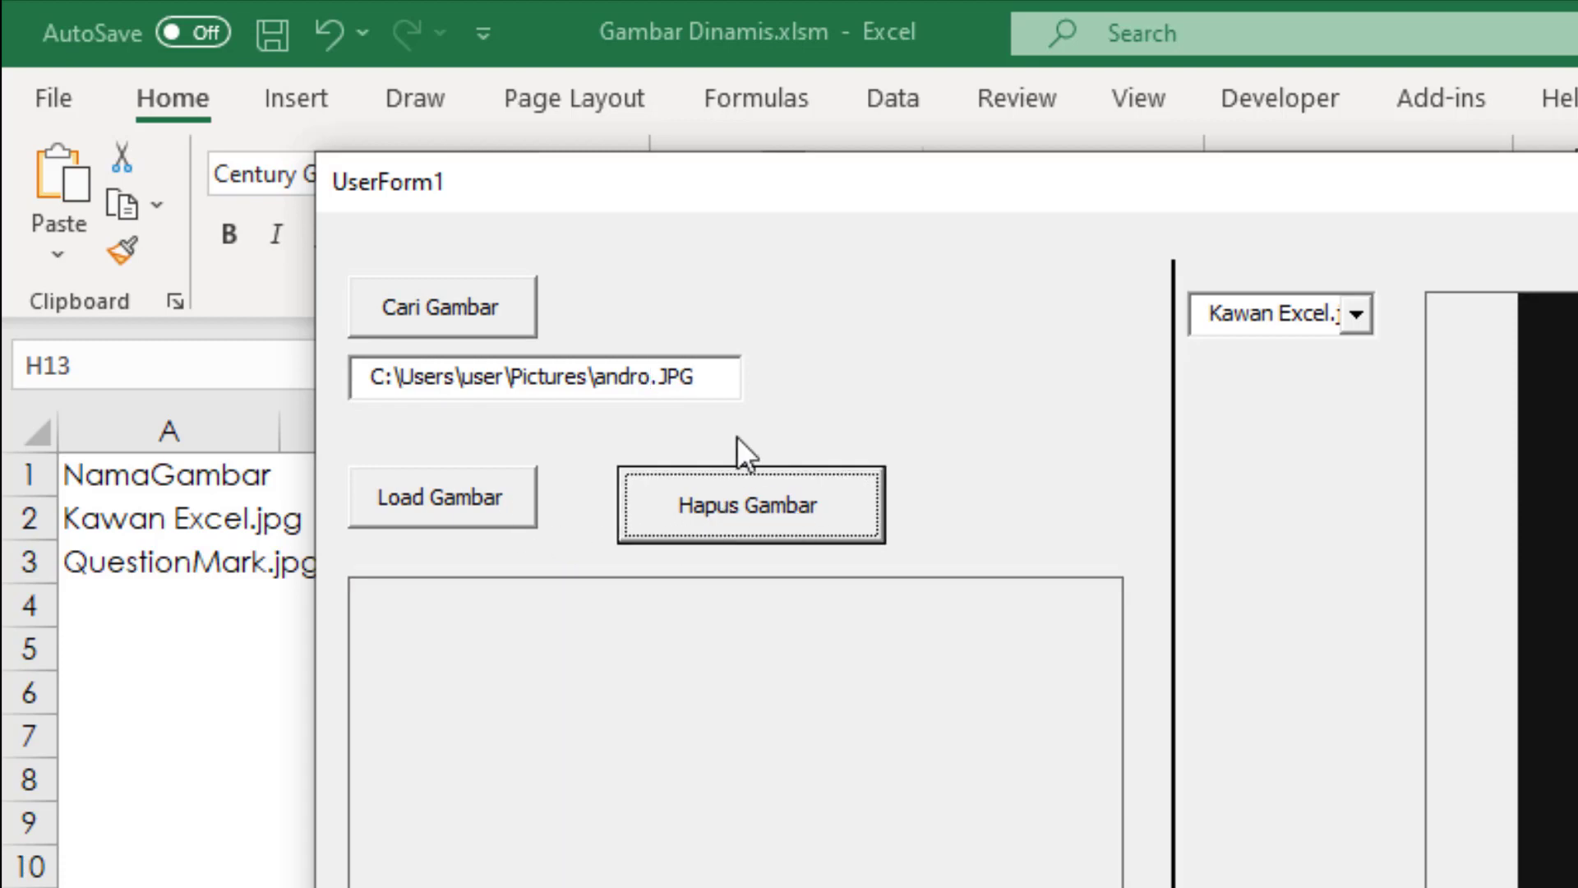
click(492, 515)
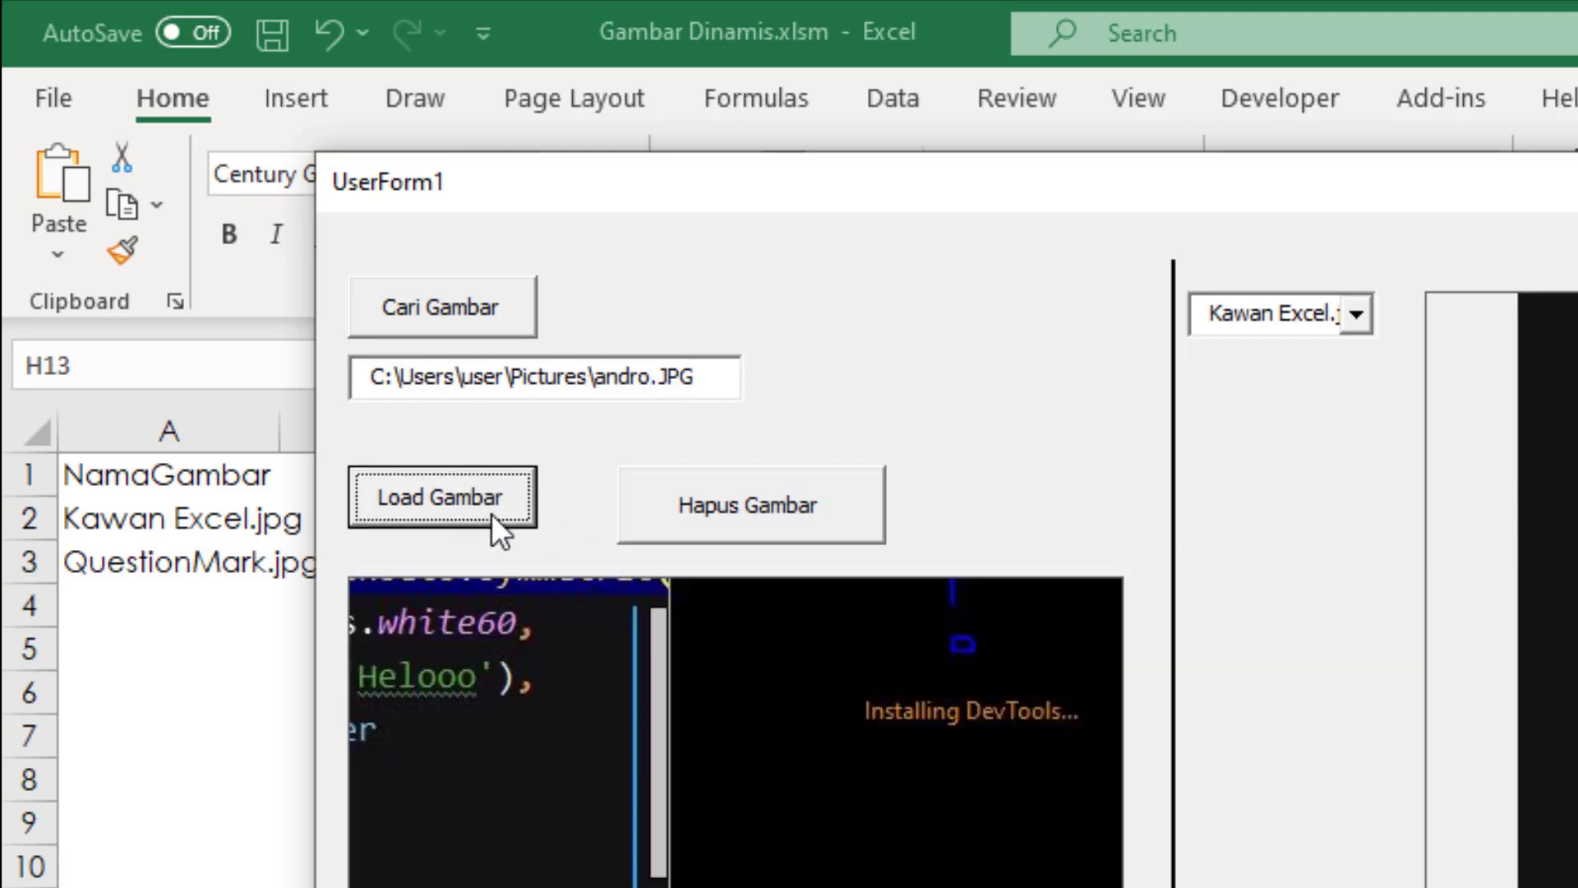
click(732, 500)
click(641, 376)
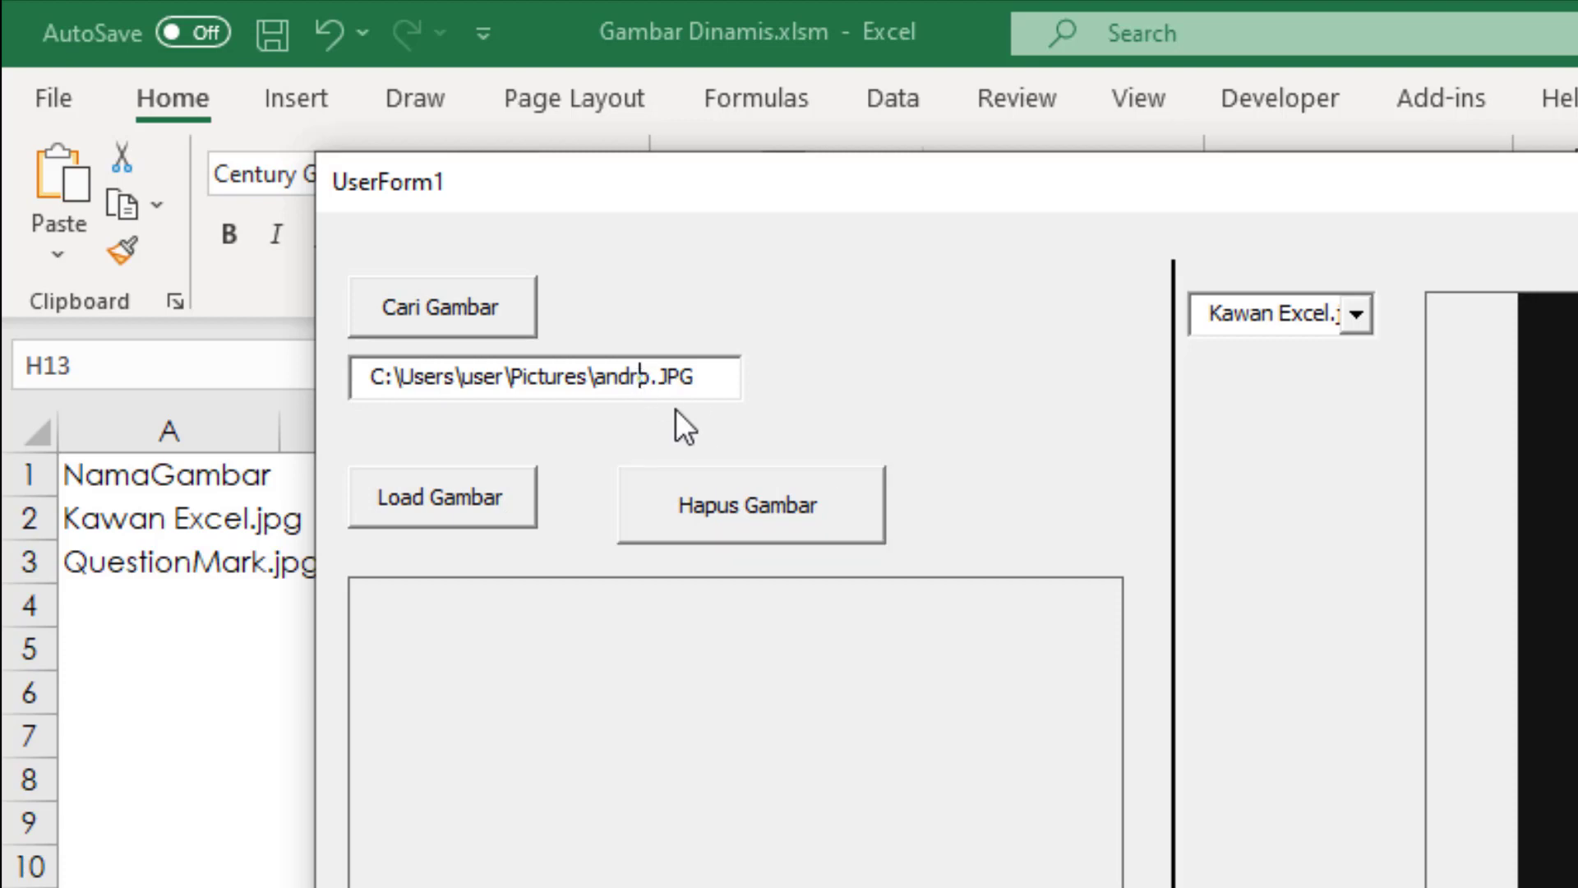
text(i)
click(449, 520)
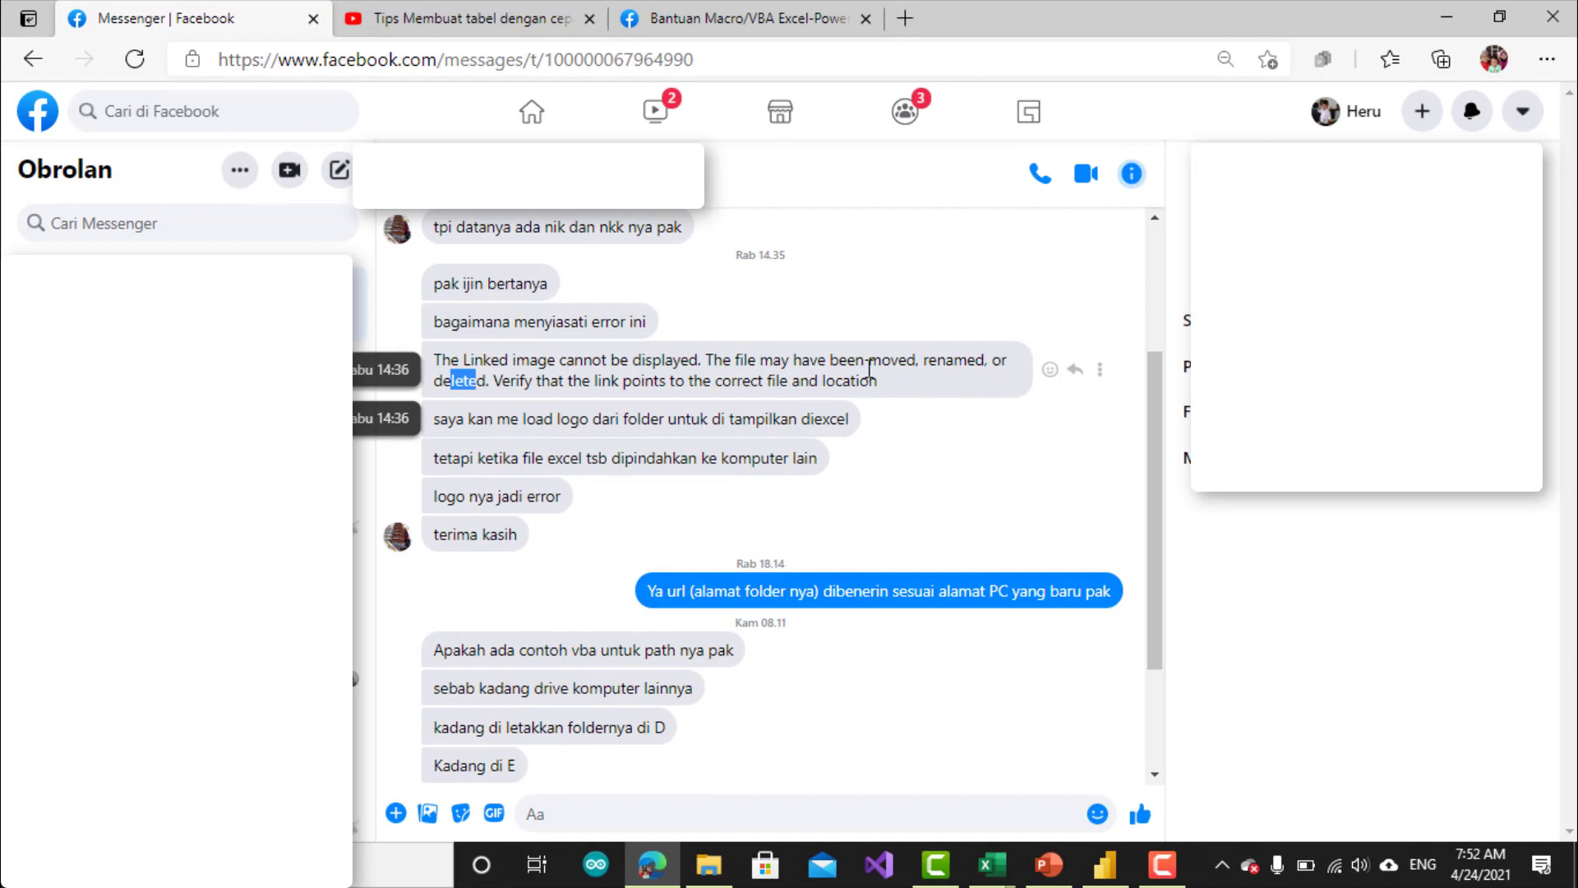
Highlight the linked-image error message in Messenger, then bring the Gambar Dinamis workbook back.
drag(863, 362, 972, 369)
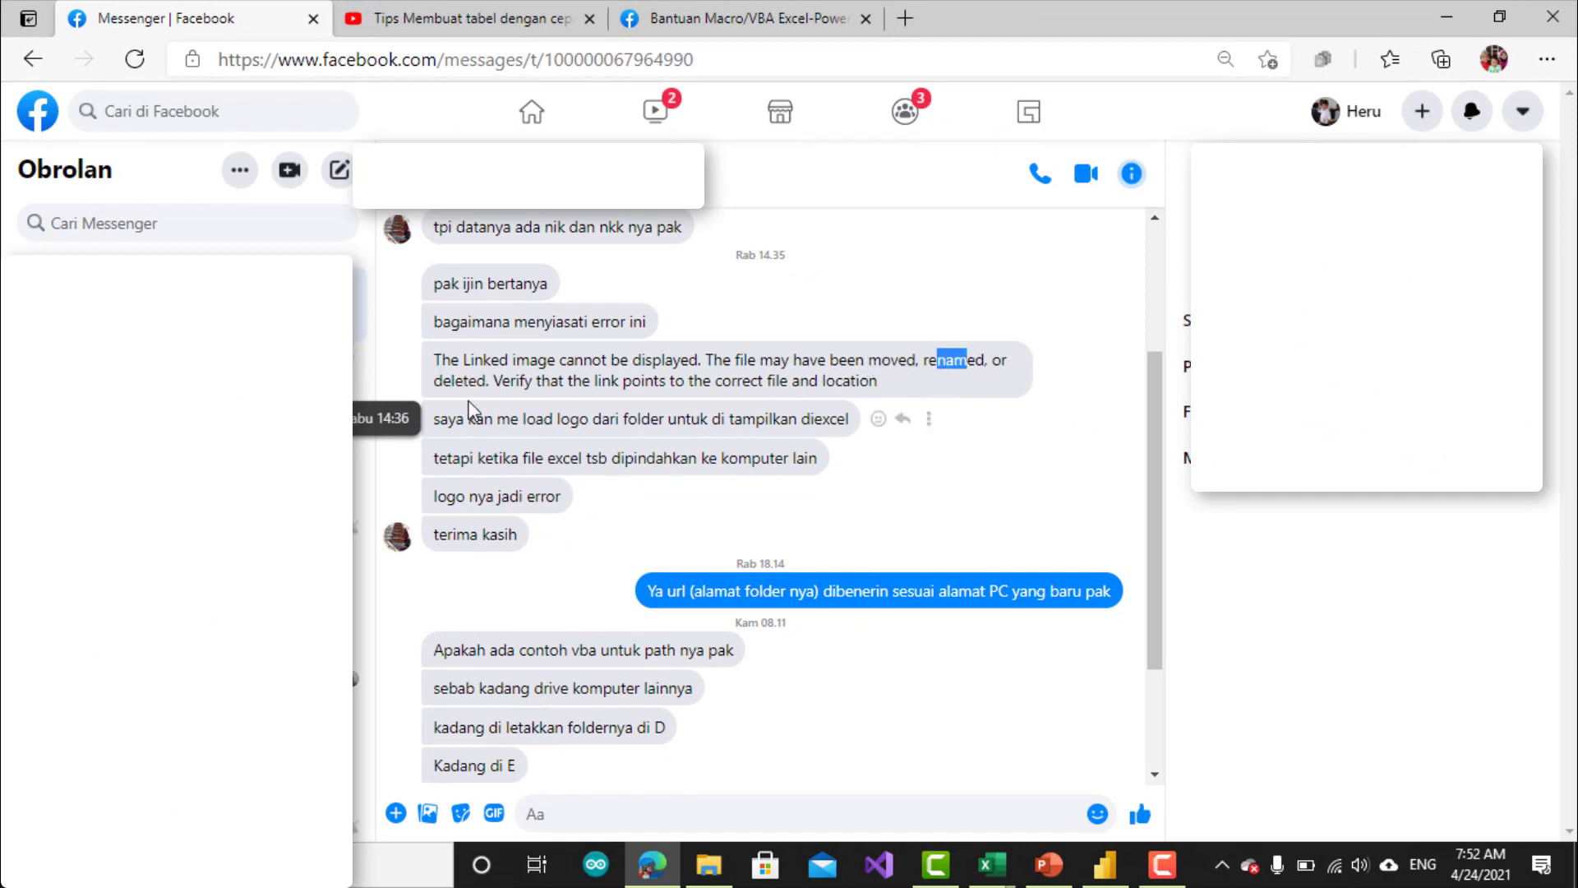
drag(442, 381, 541, 401)
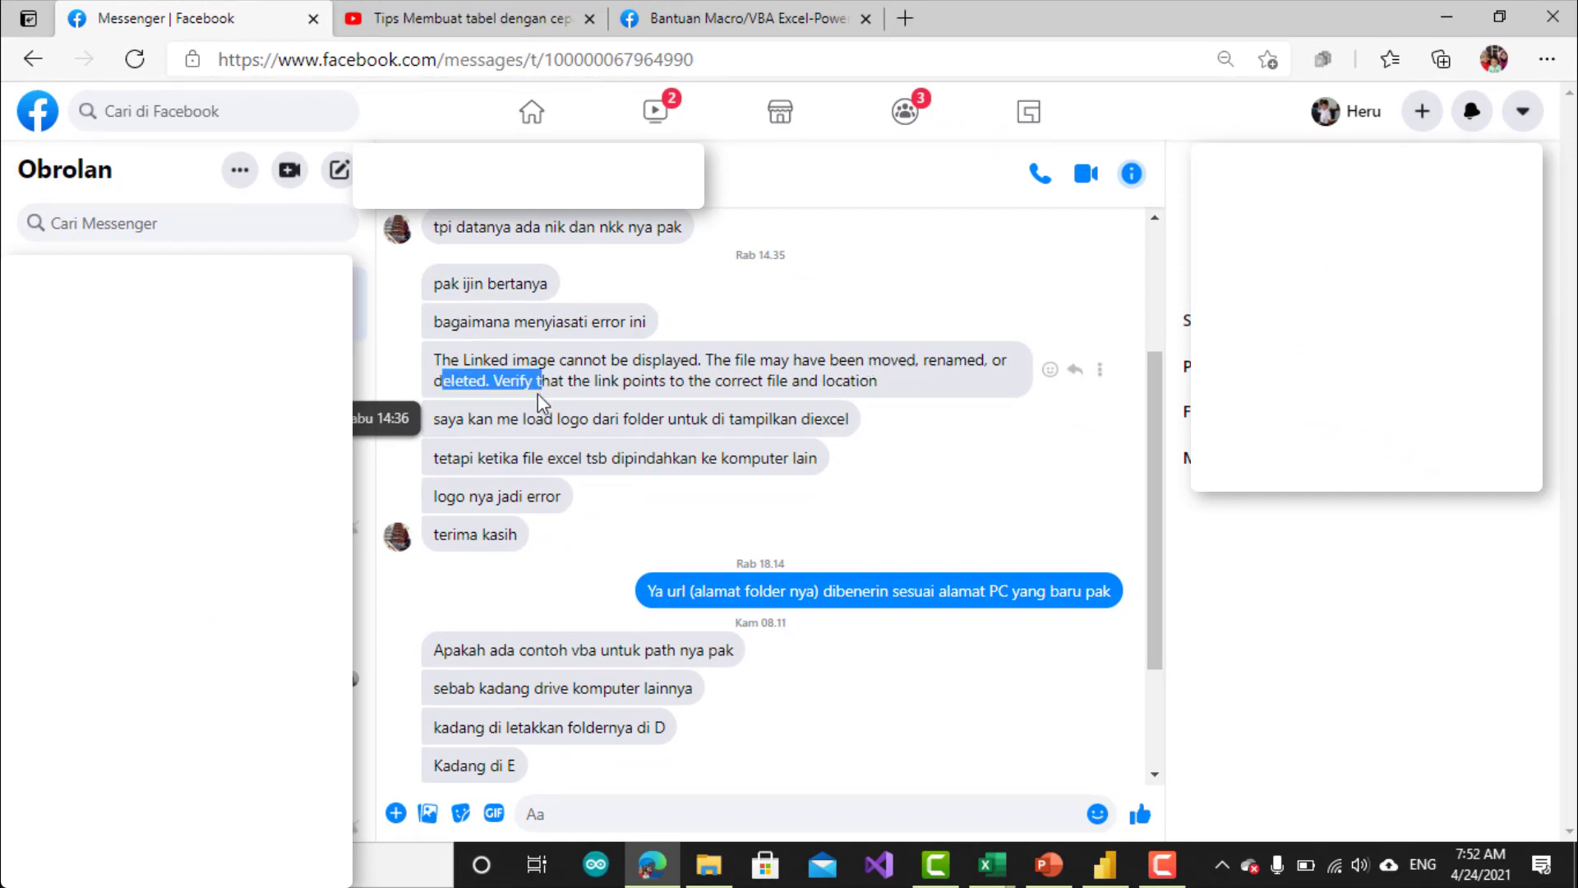
mouse_move(708, 864)
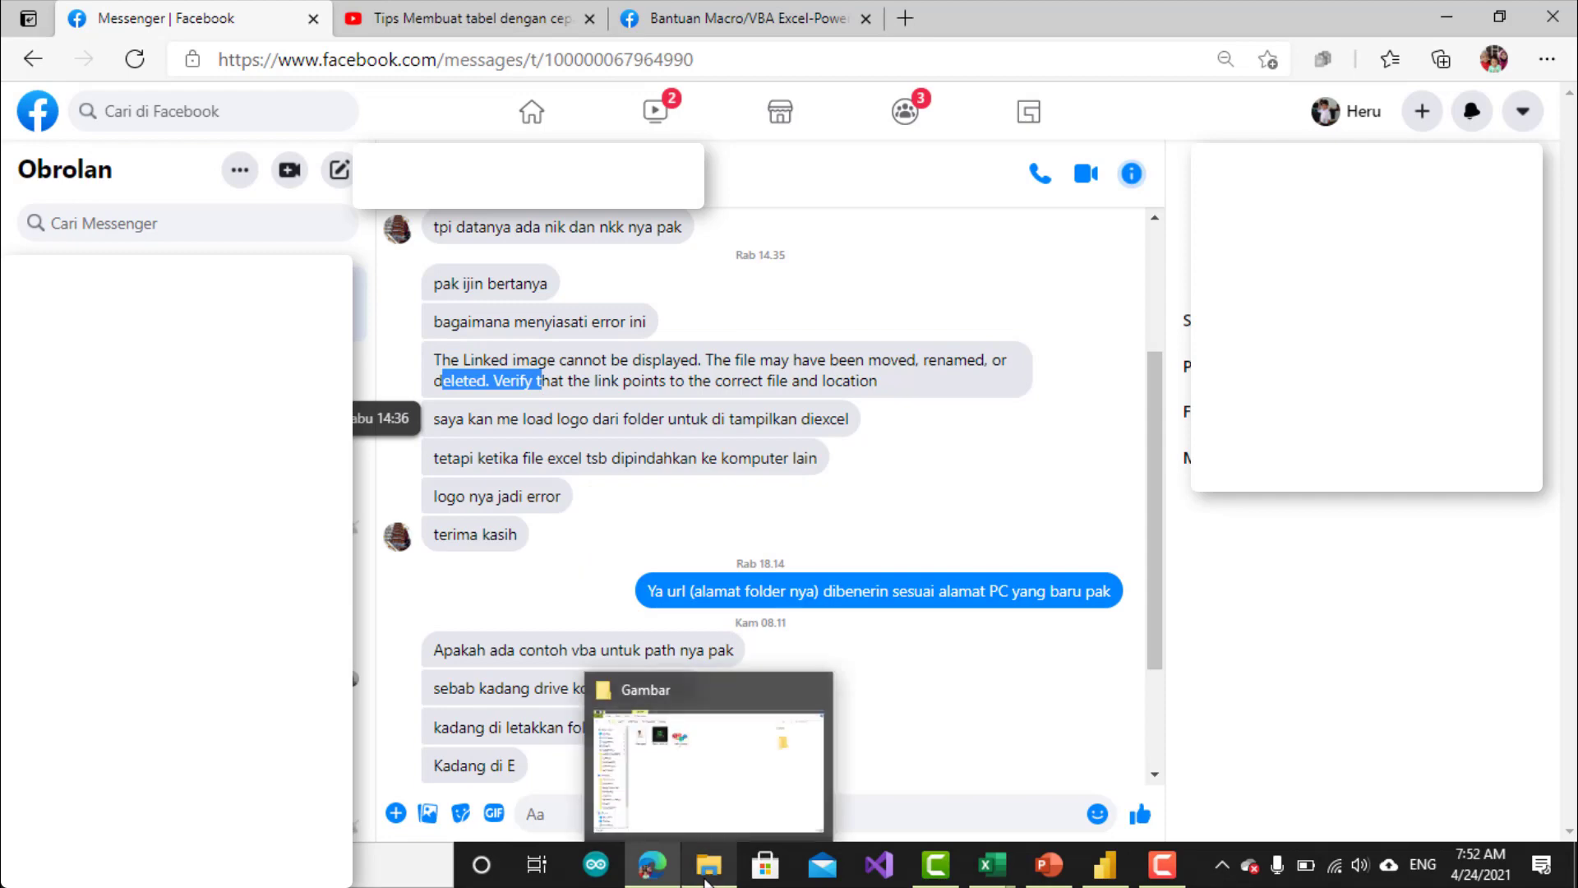
click(993, 865)
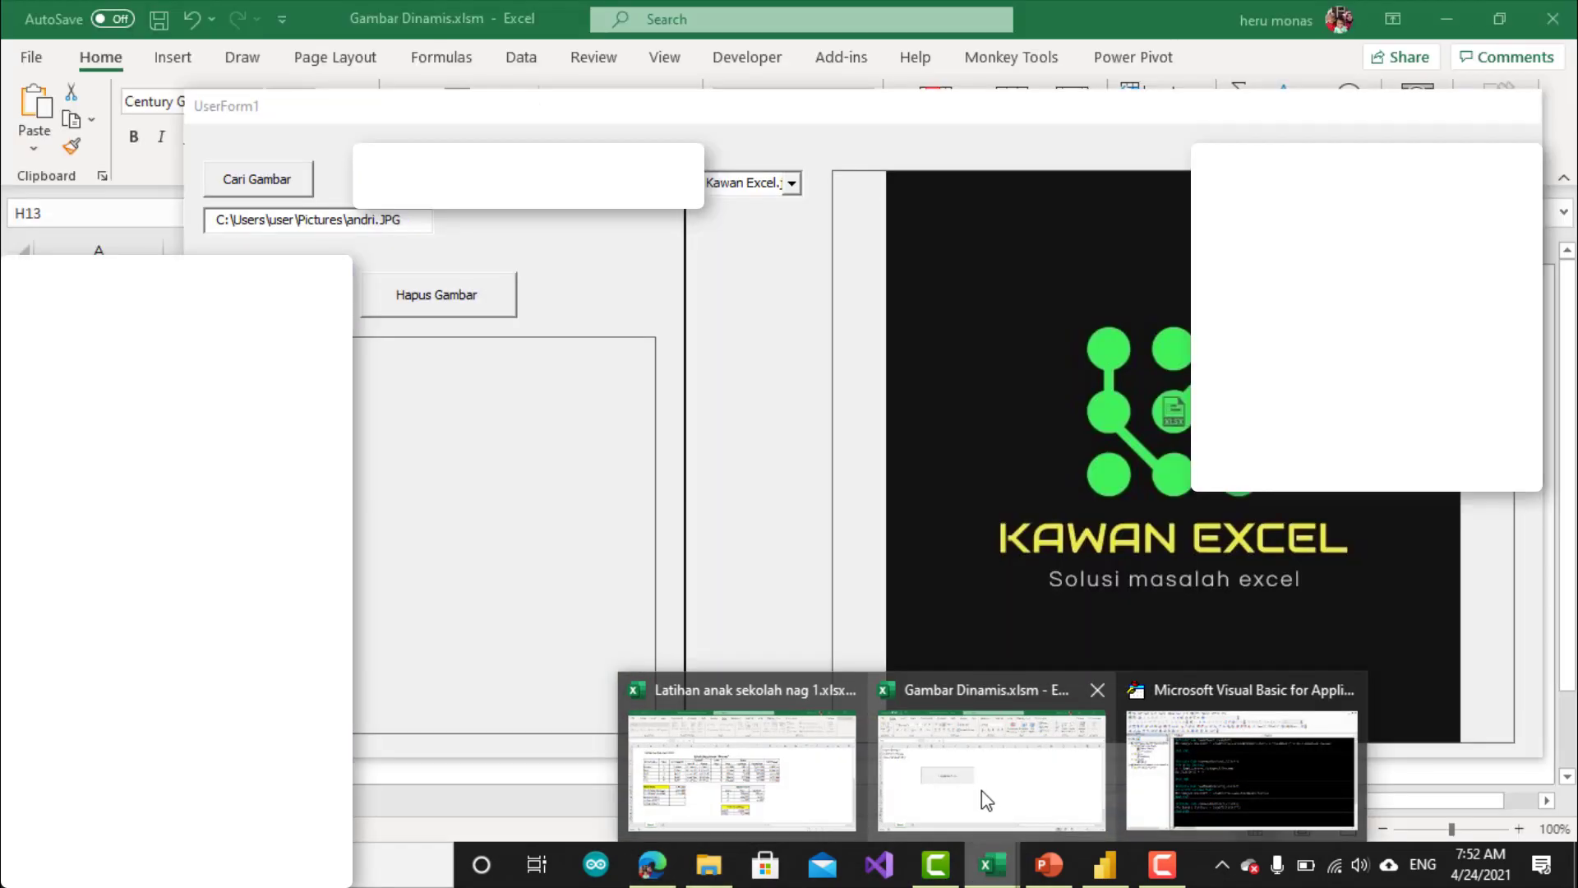
click(987, 800)
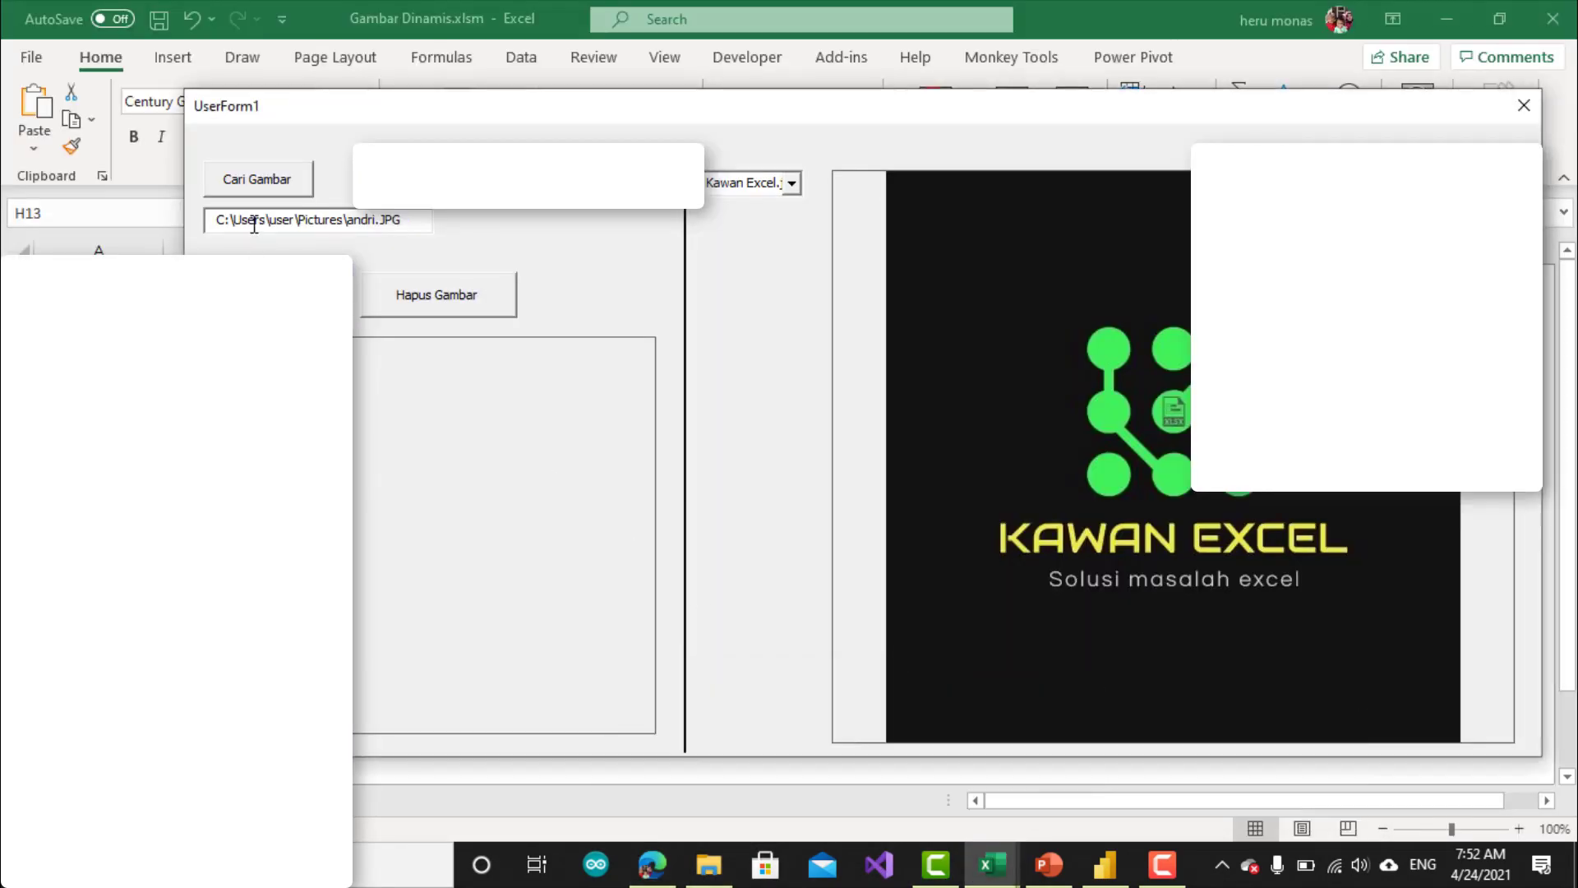
Change the path's folder from Pictures to Document and try Load Gambar.
click(316, 222)
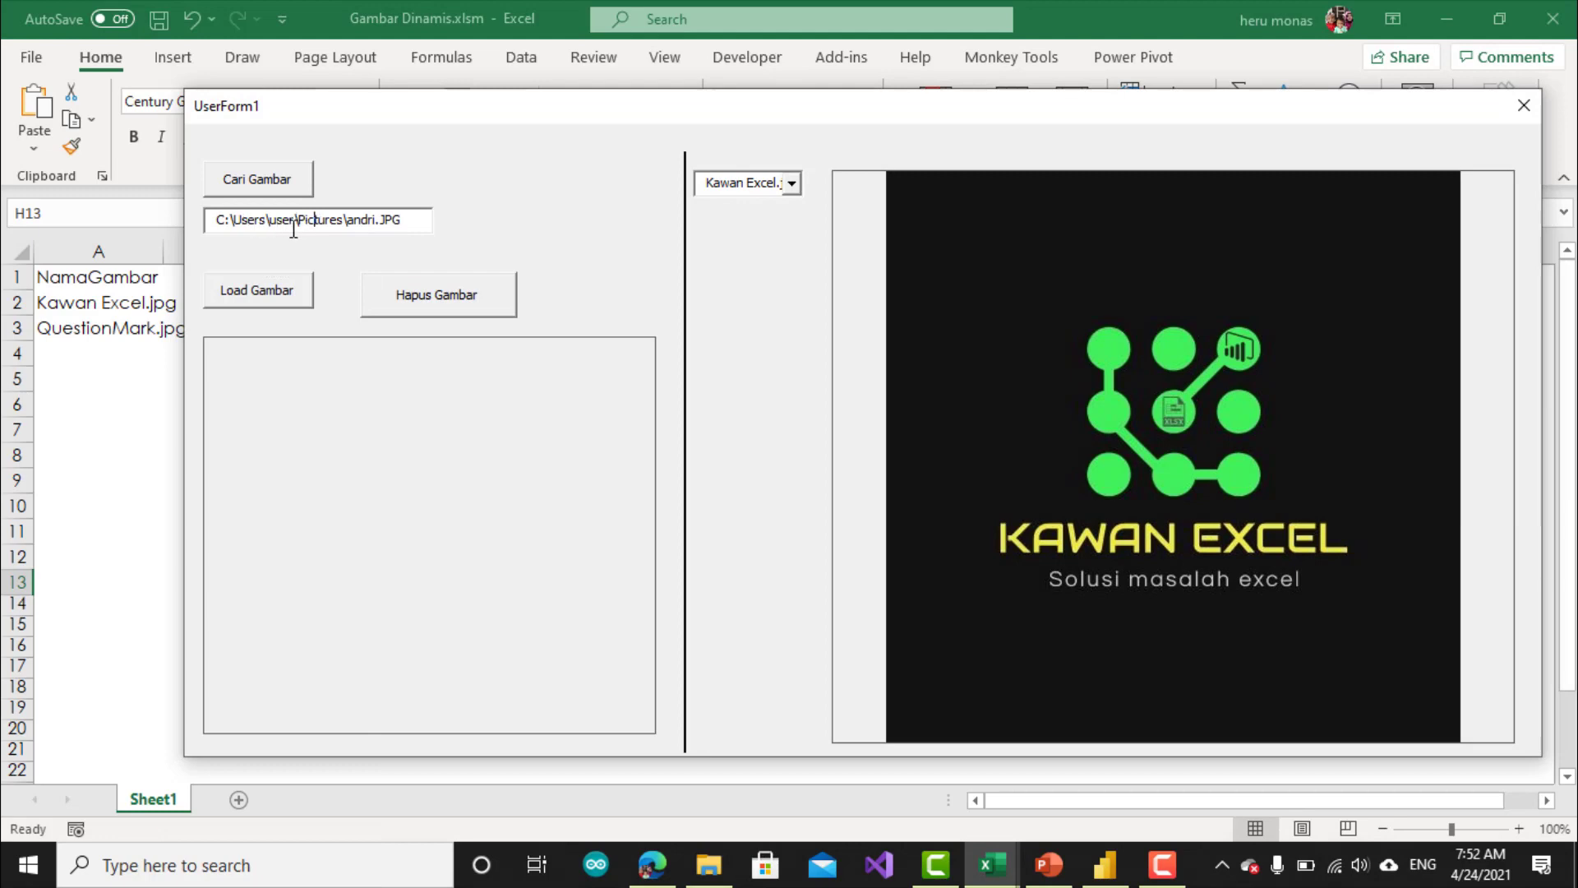
click(278, 220)
click(341, 222)
key(BackSpace)
key(BackSpace)
key(BackSpace)
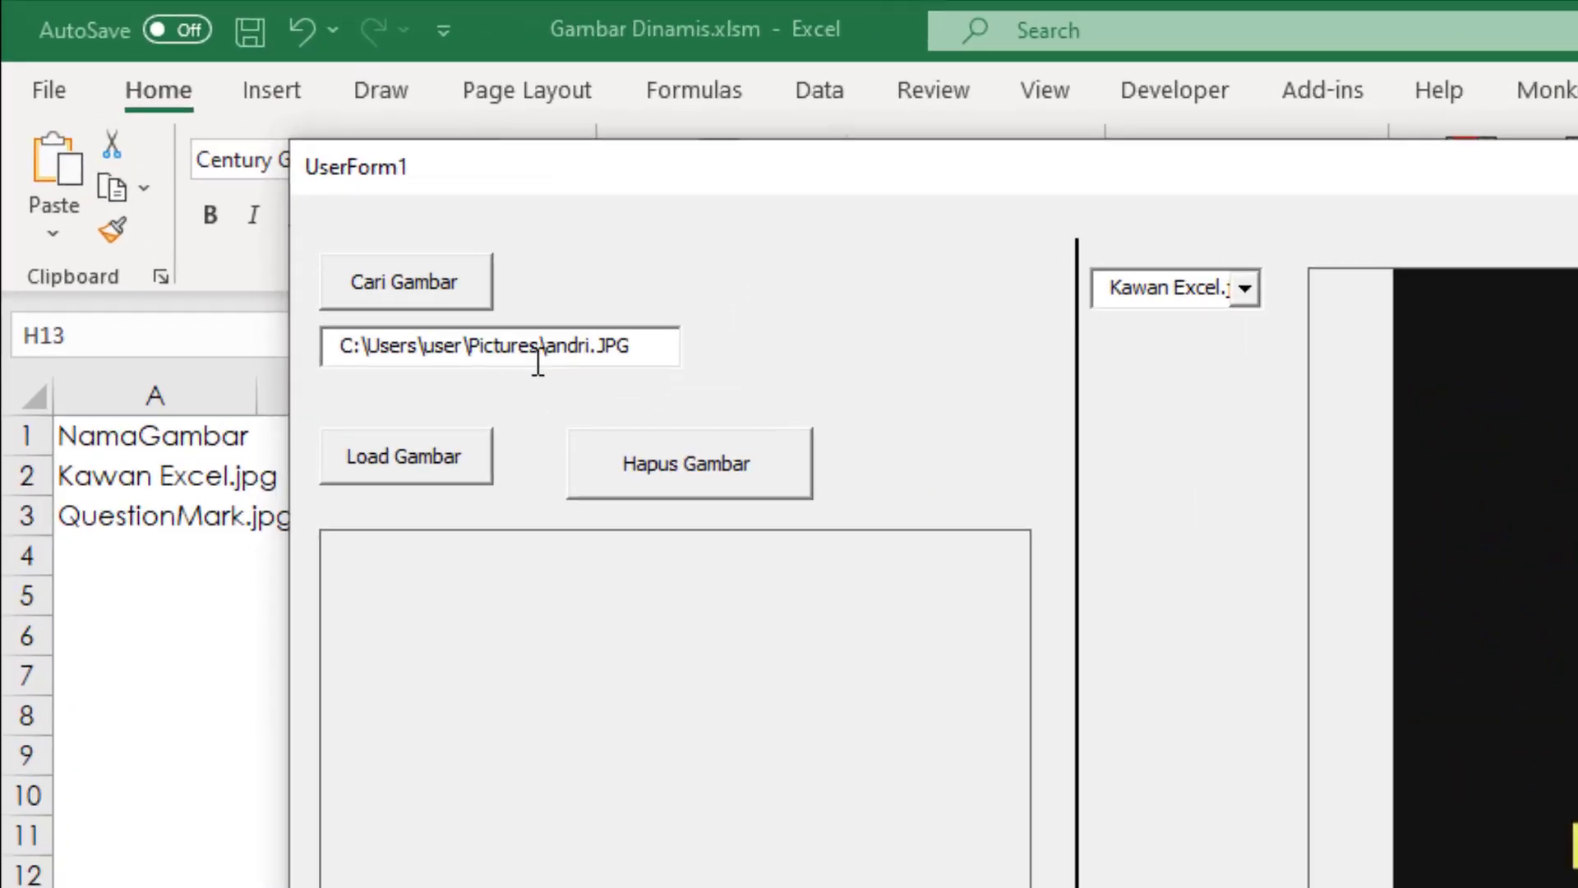
key(BackSpace)
key(BackSpace)
key(BackSpace)
key(BackSpace)
key(BackSpace)
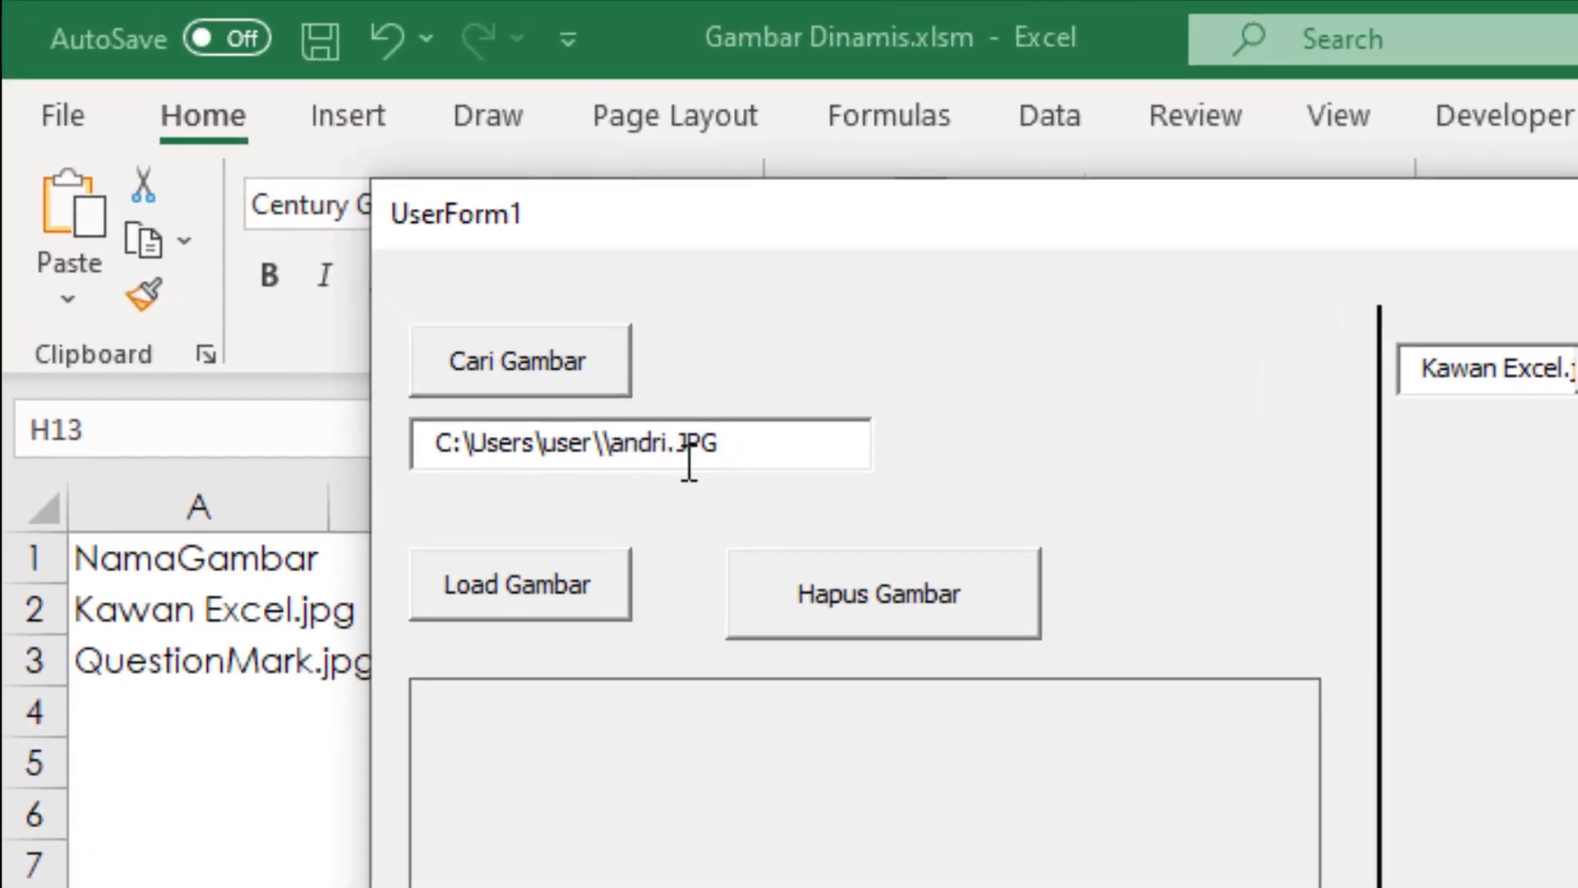
text(Document)
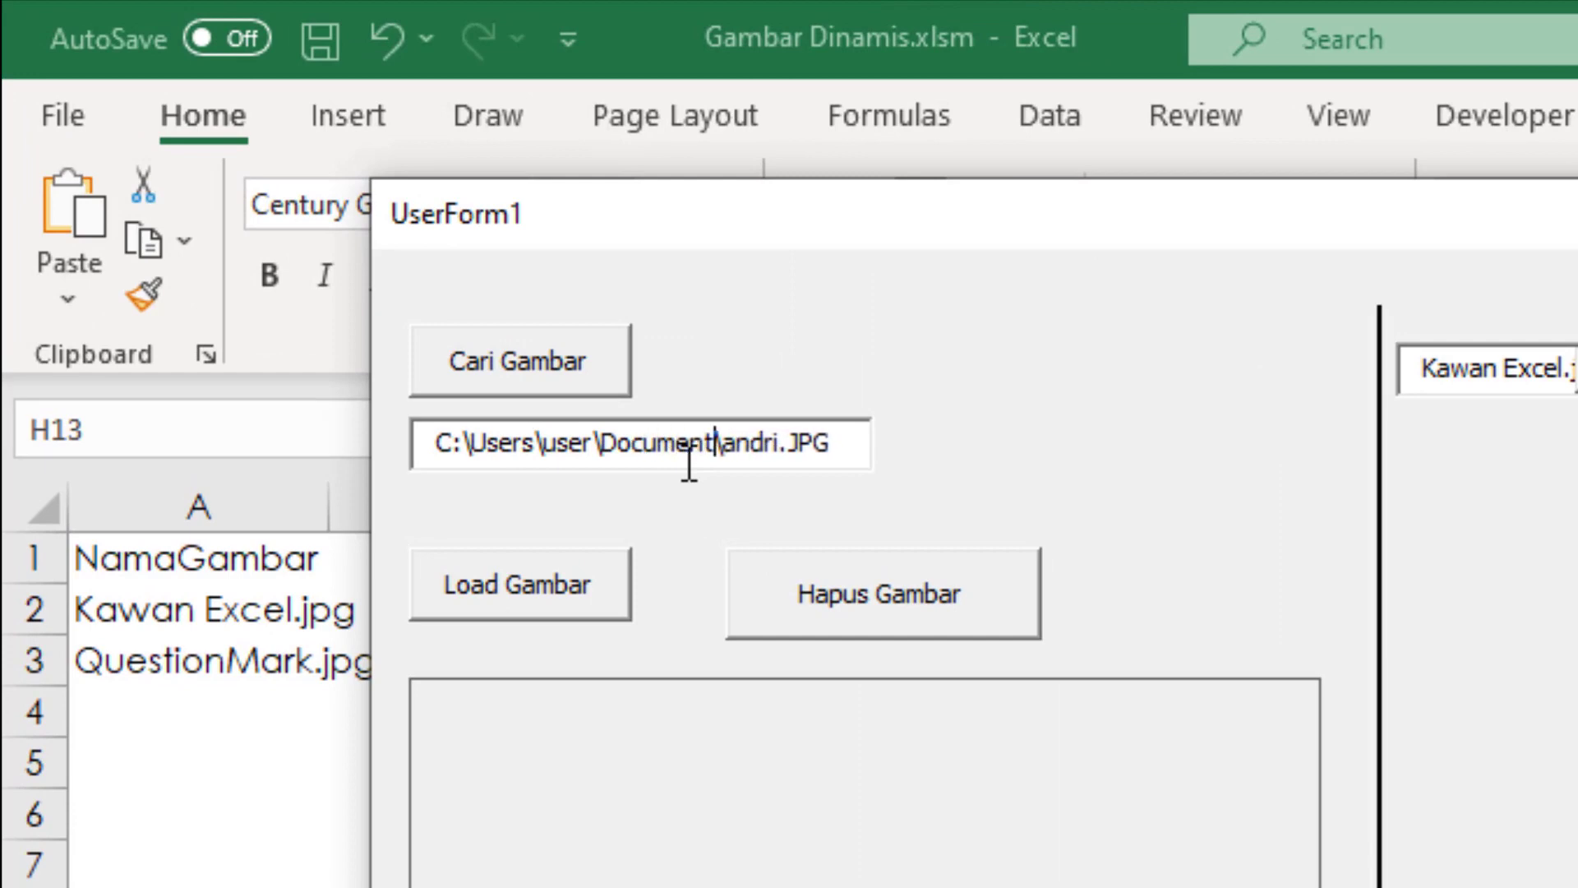
click(461, 585)
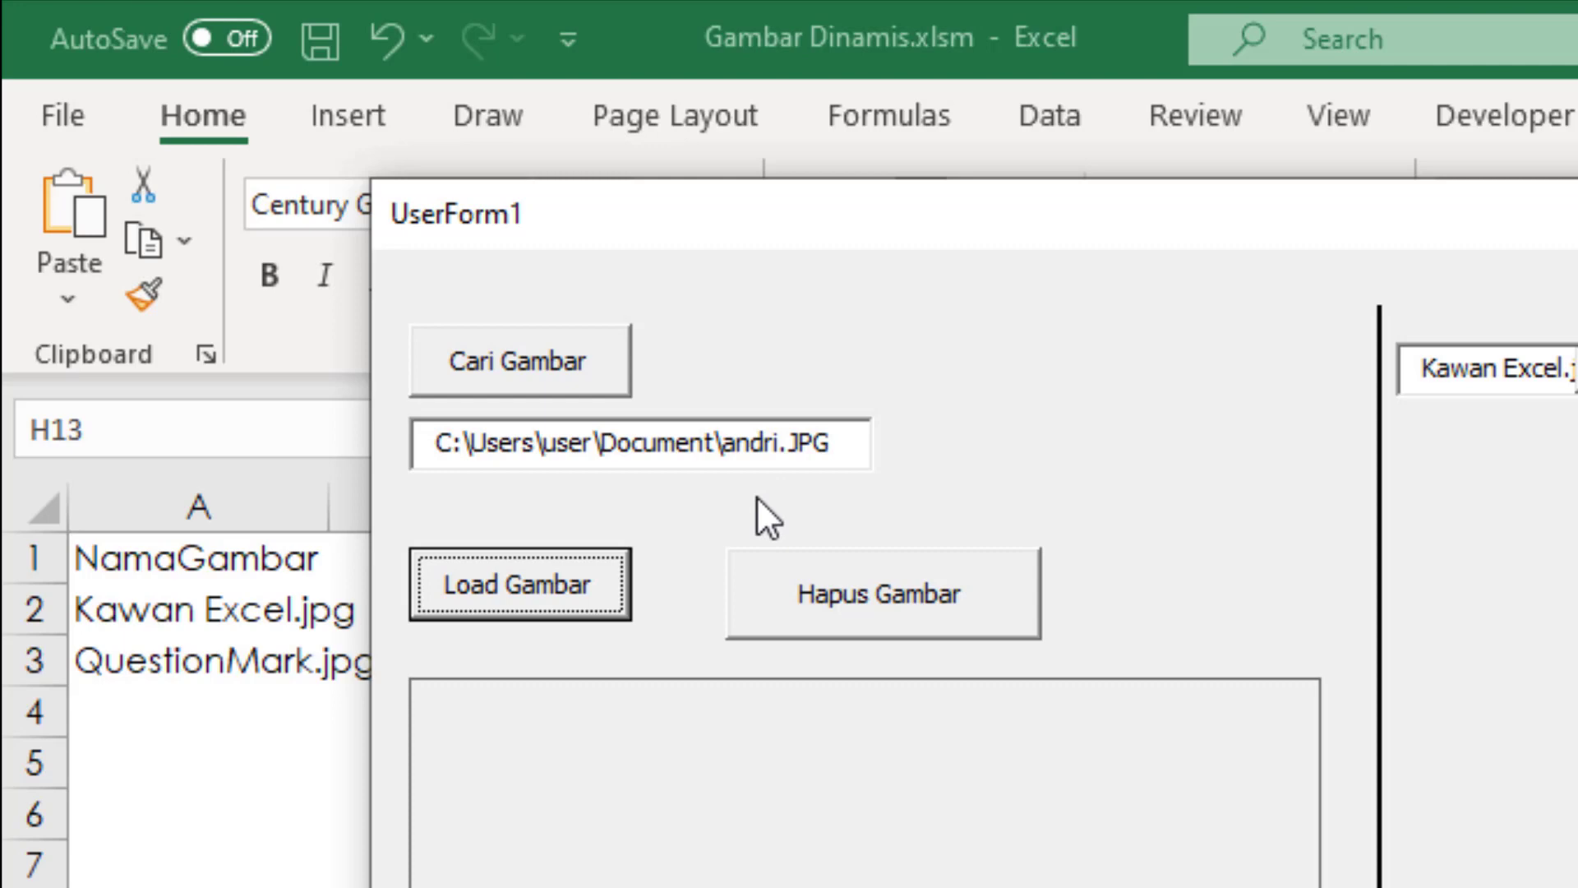
Try loading with the folder named Pictures, then with Picture.
double_click(706, 448)
text(P)
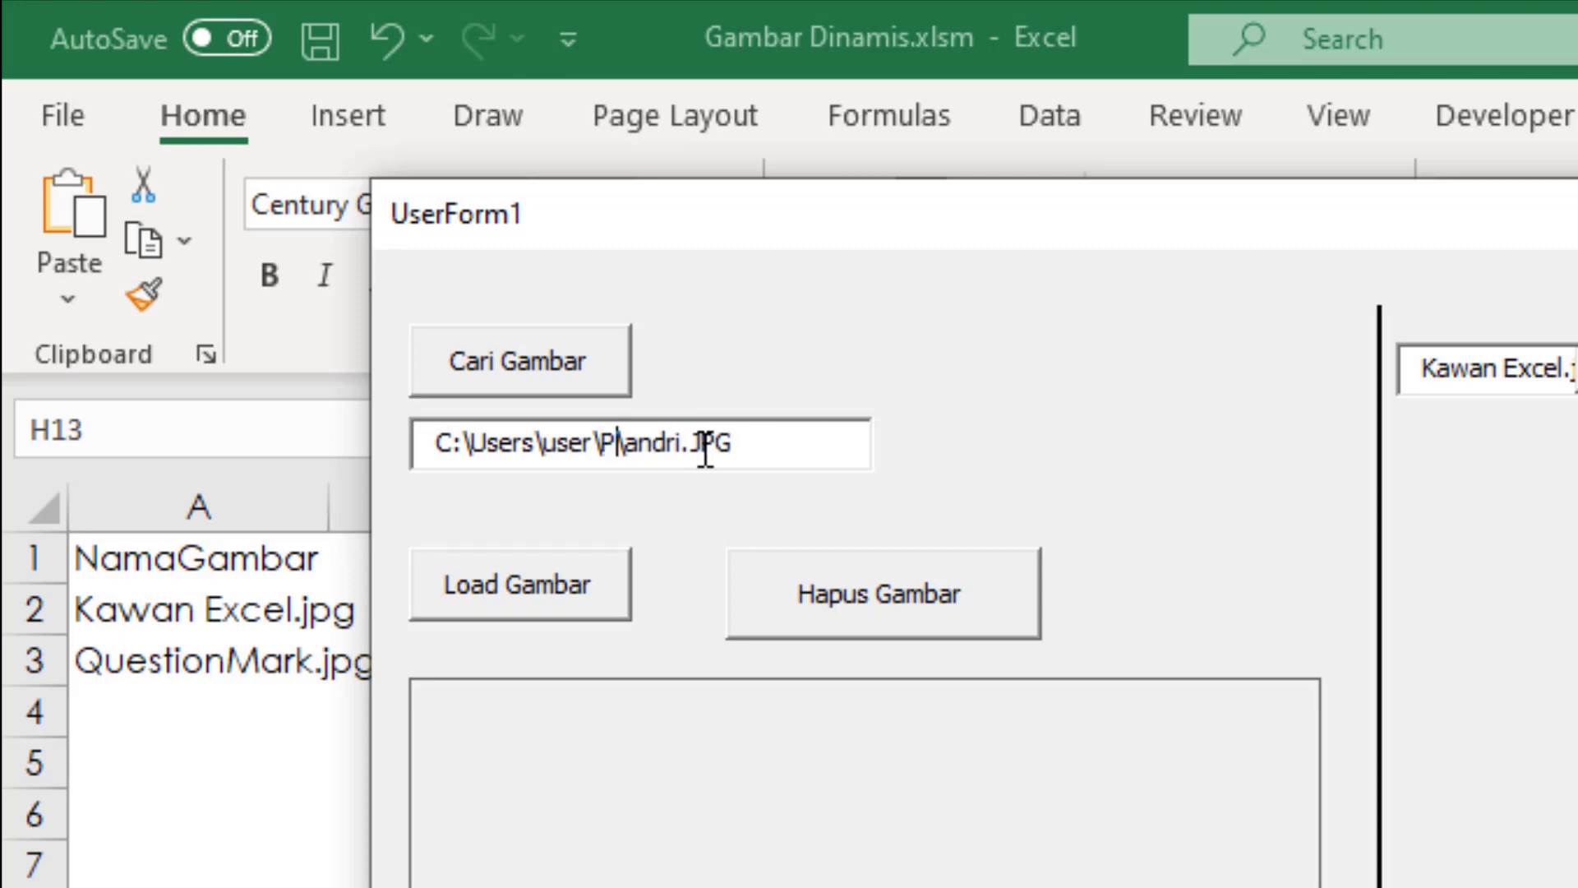
text(ict)
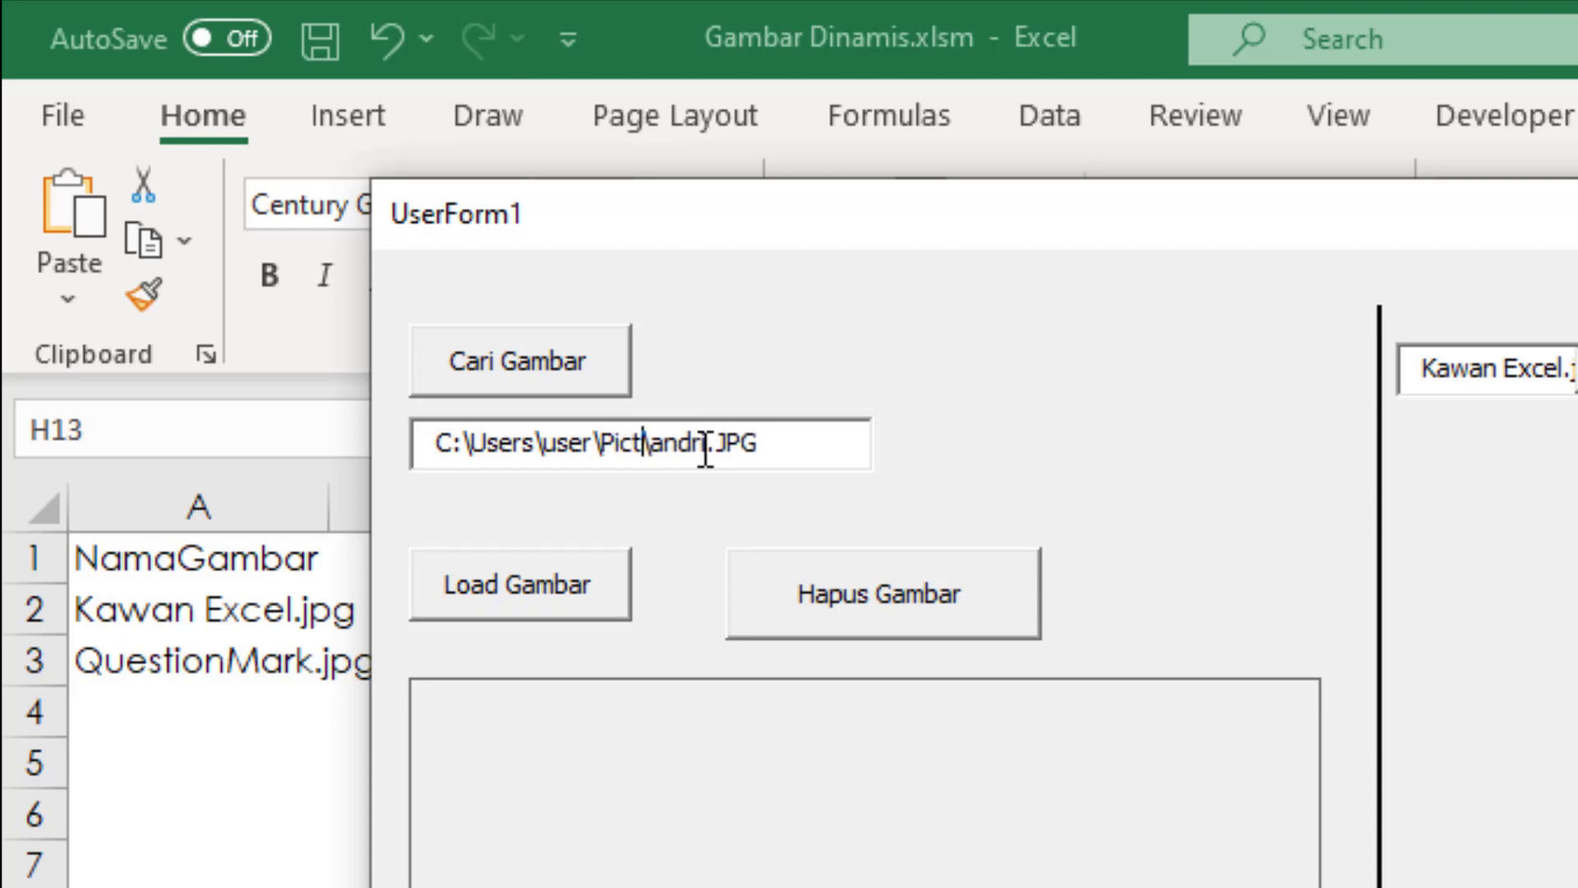
text(ures)
click(515, 598)
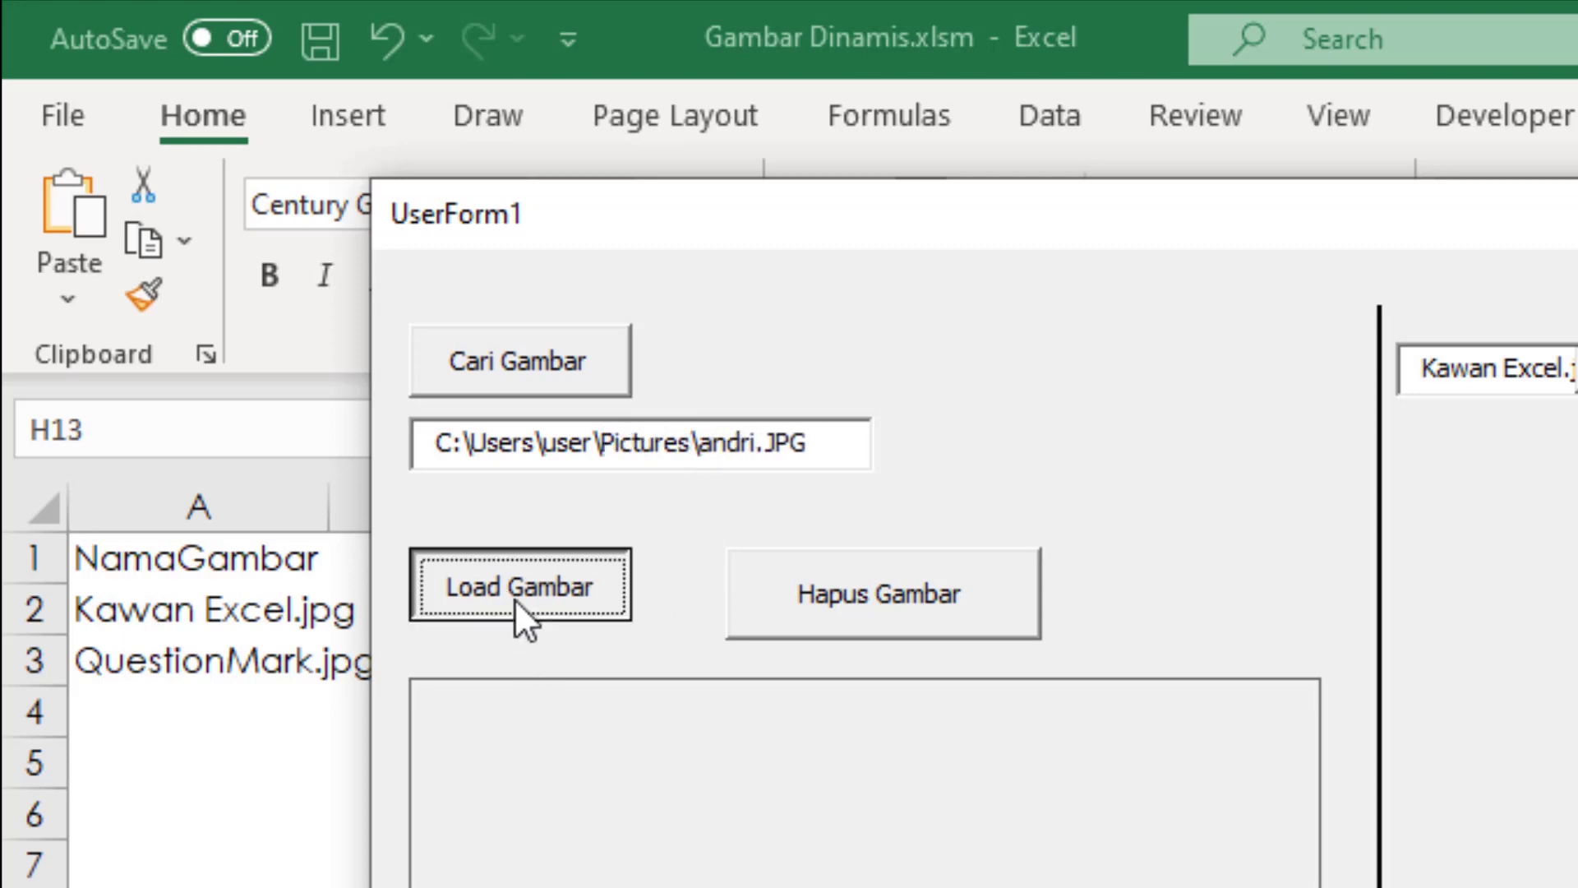
click(689, 448)
key(BackSpace)
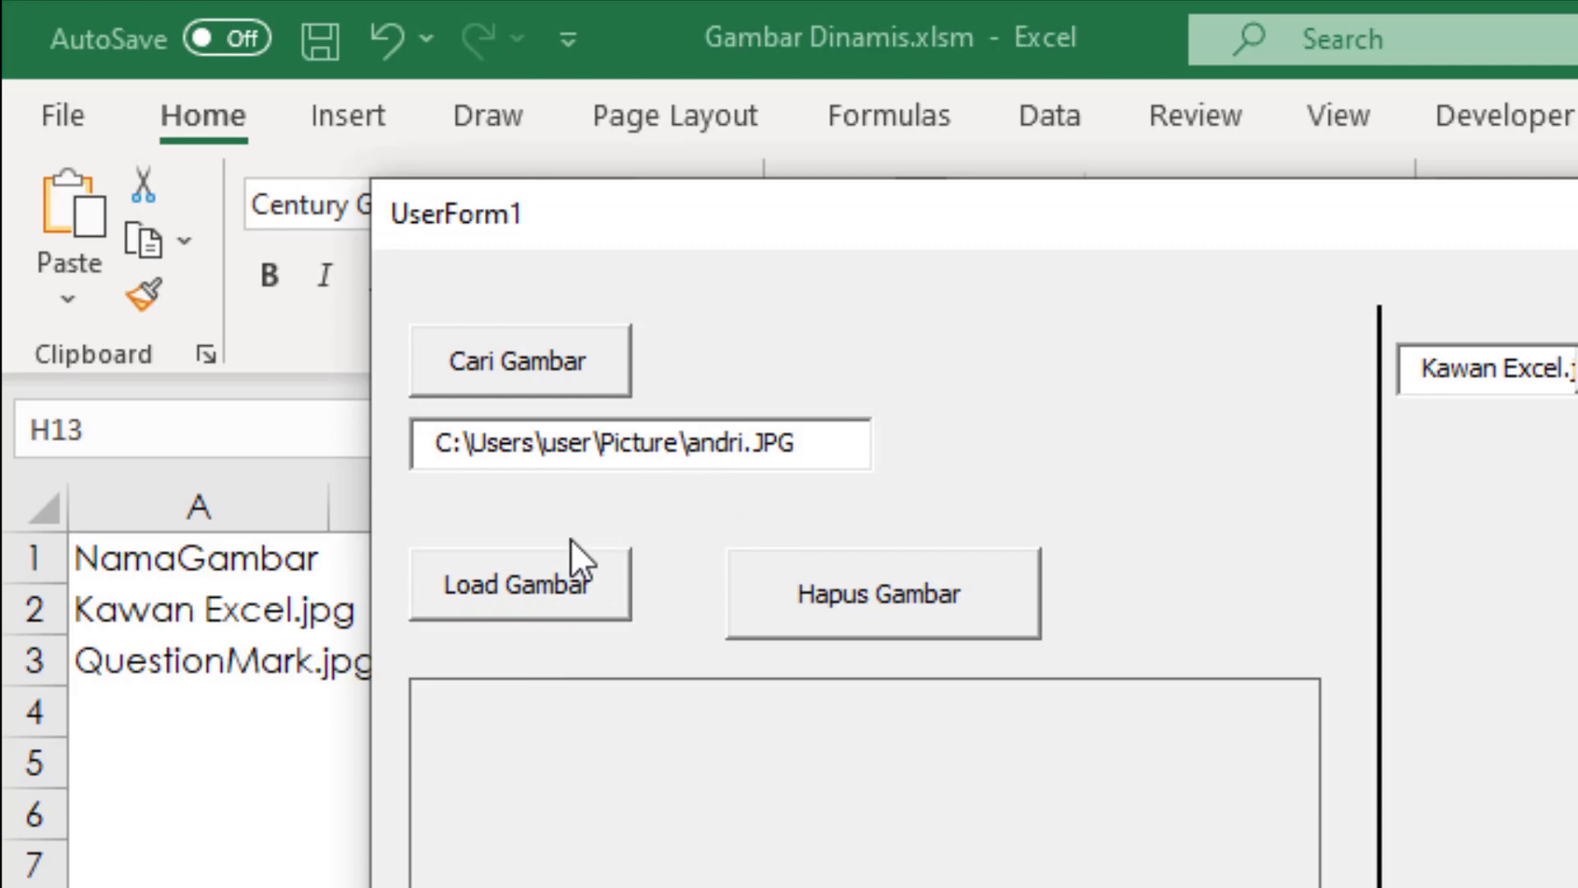
click(531, 592)
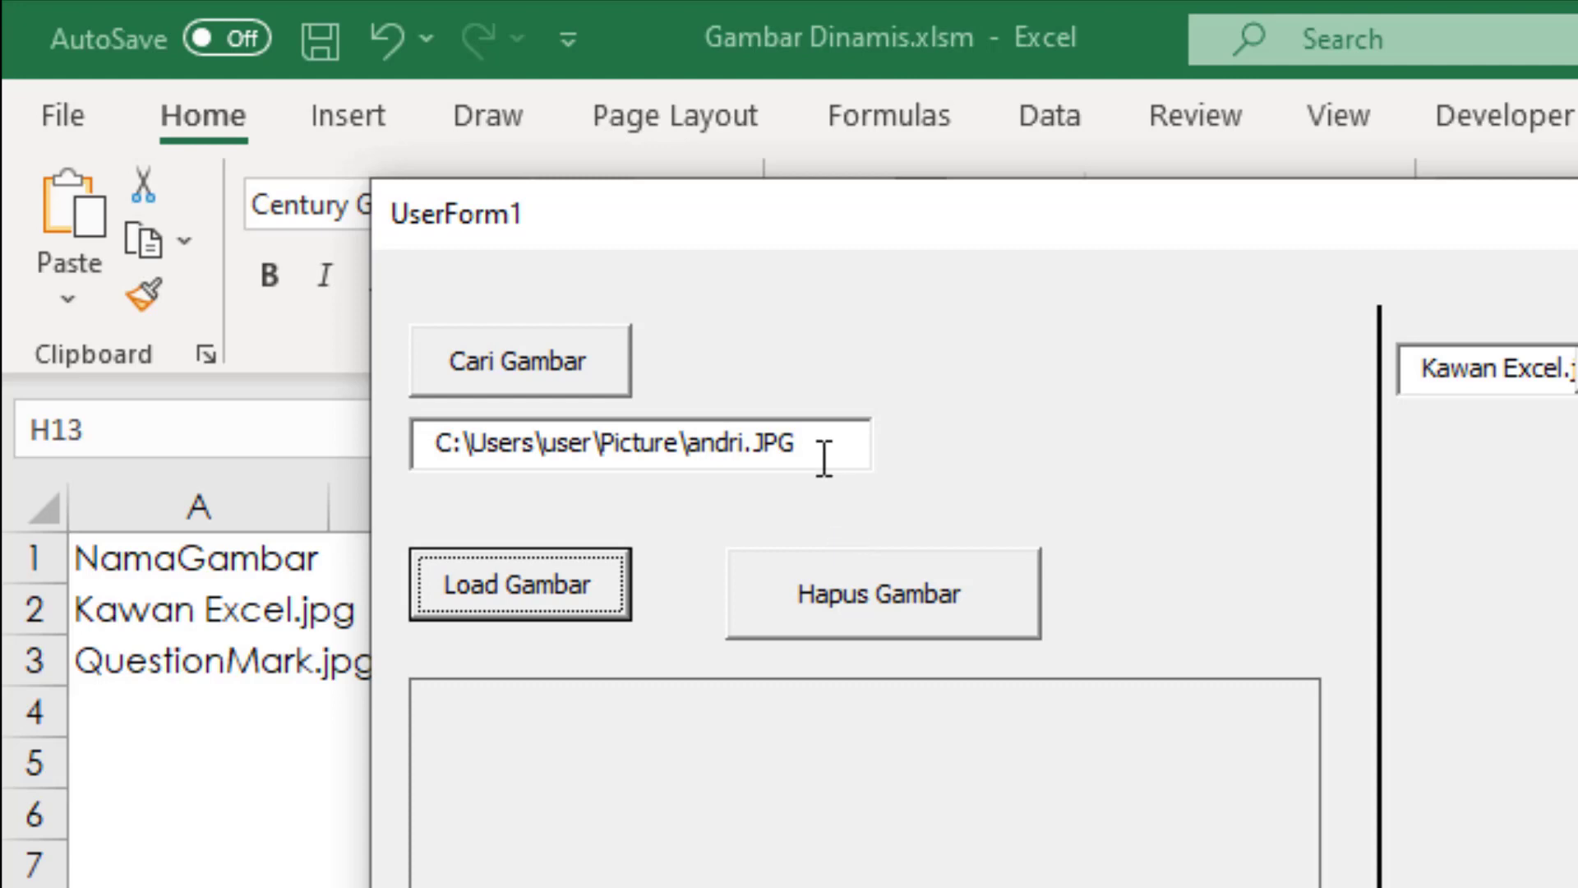
Restore Pictures, rename andri to andro.JPG, load it, then clear it with Hapus Gambar.
click(681, 456)
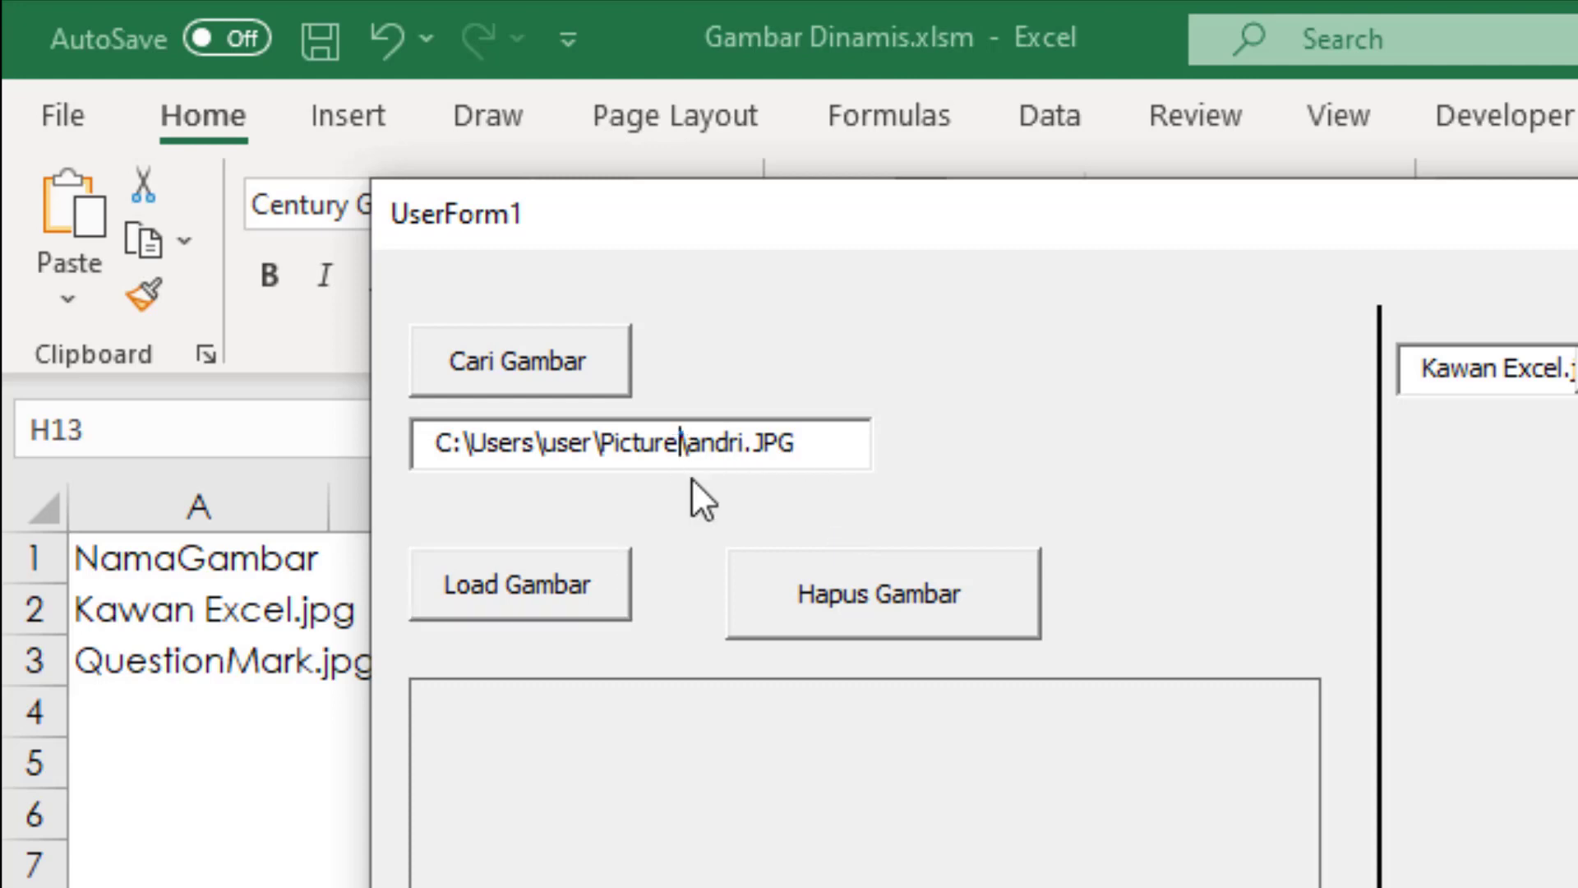
text(s)
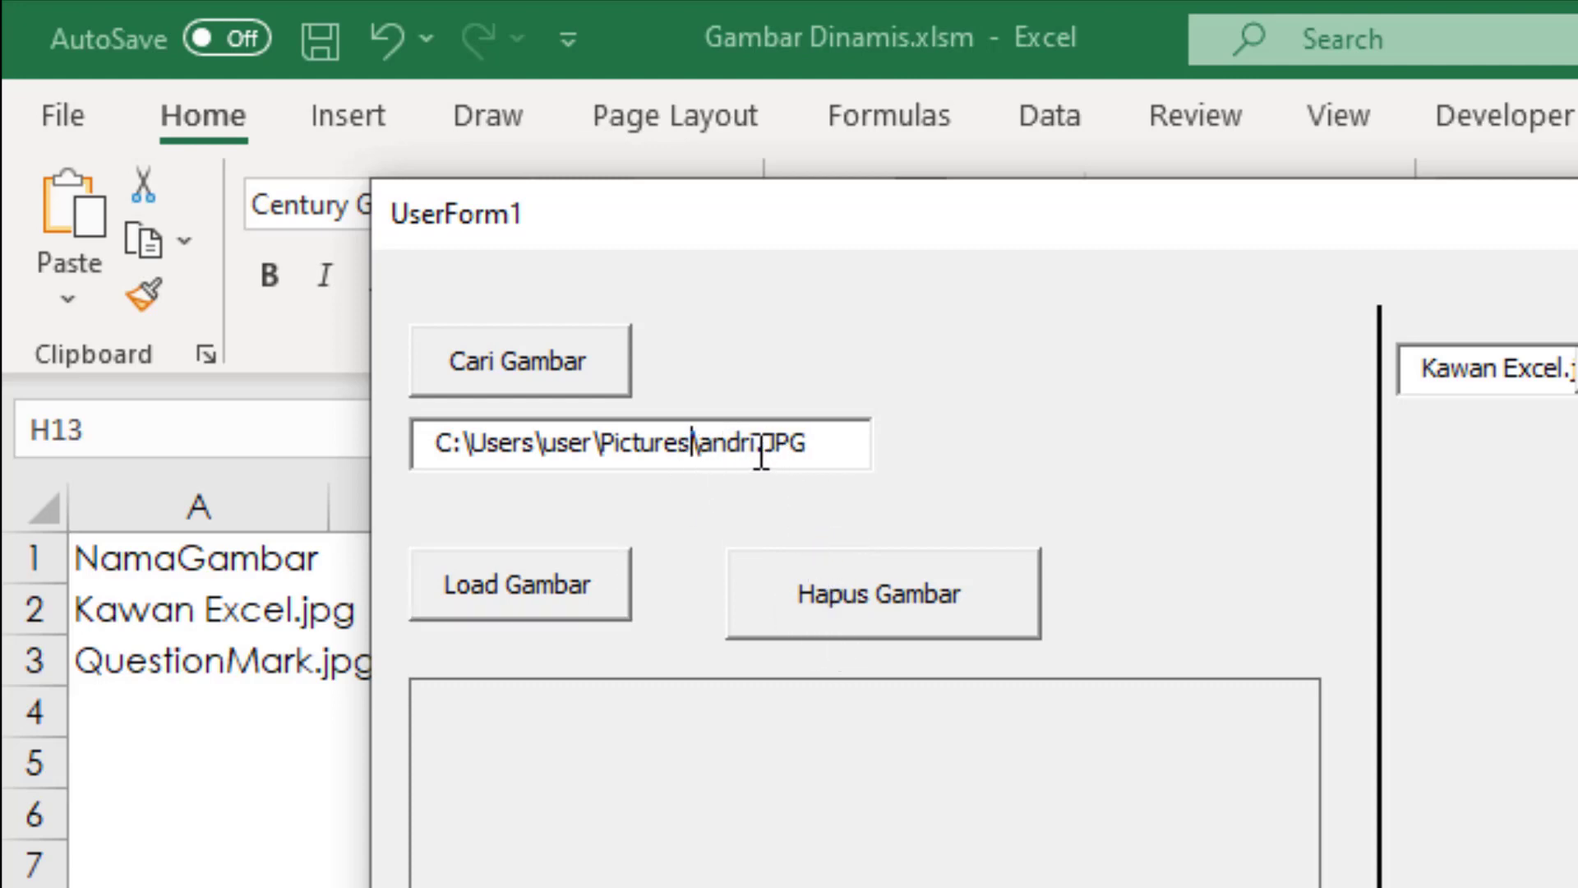
click(761, 454)
key(BackSpace)
text(o)
click(592, 607)
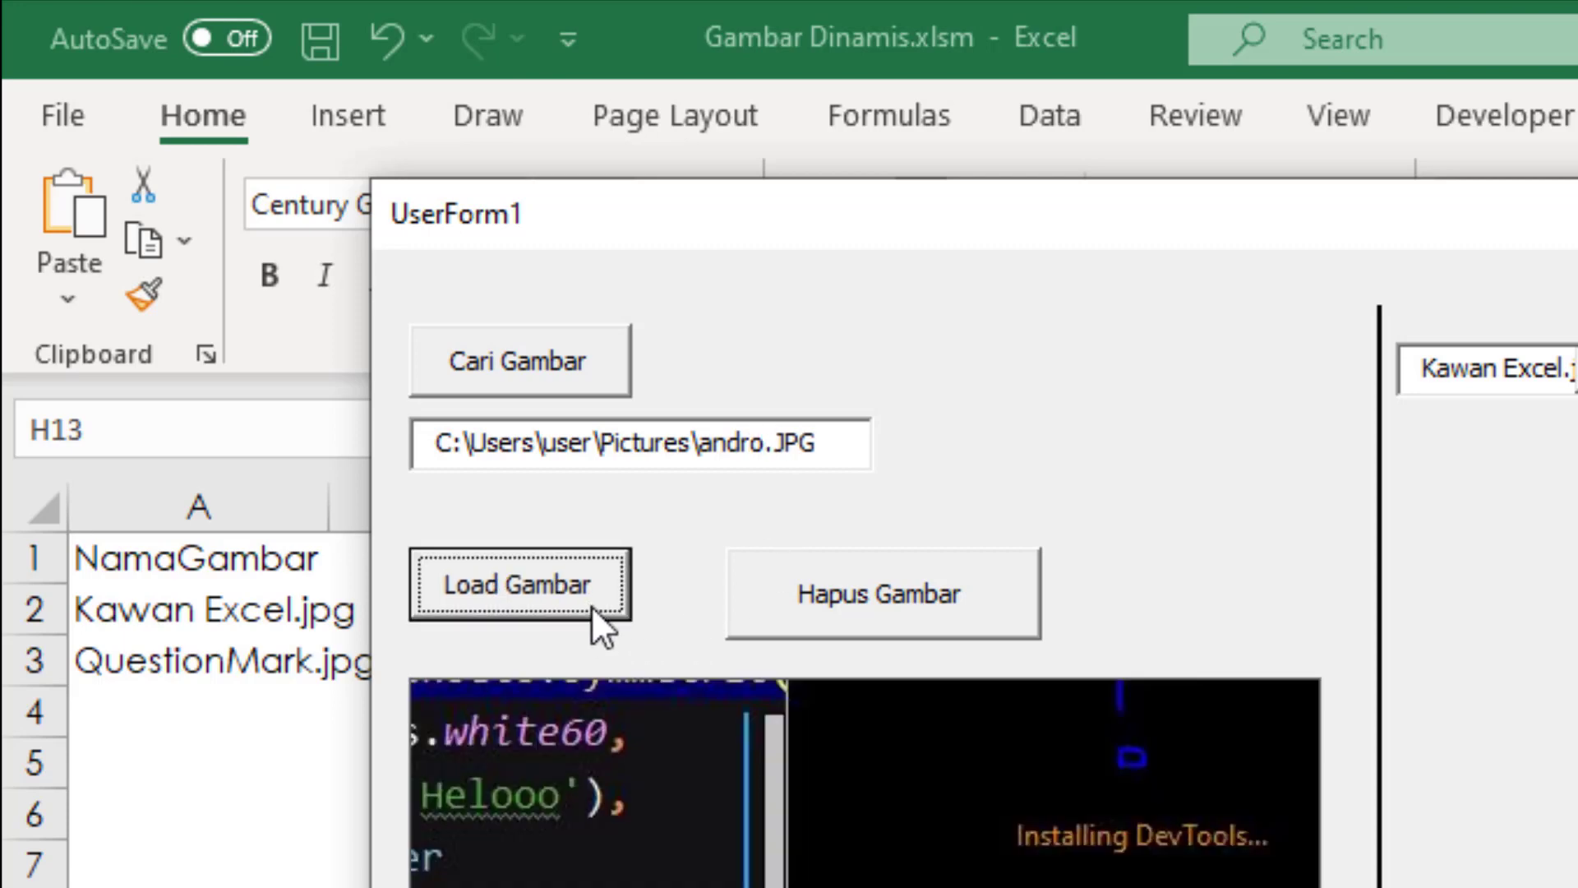
click(867, 586)
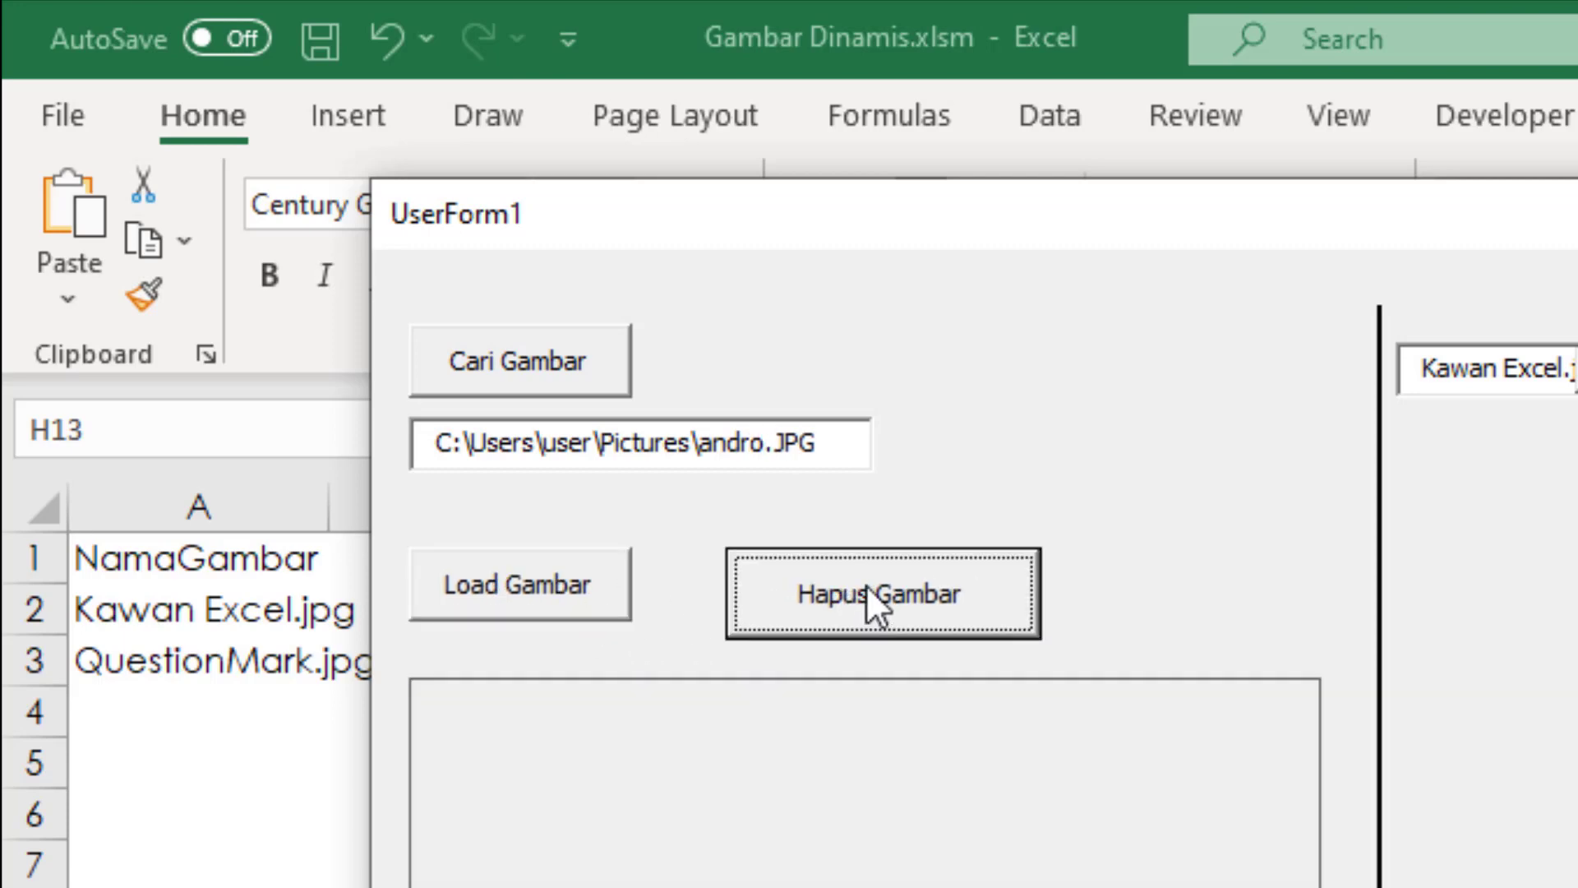
Change the folder to Doc and try loading andro.JPG from C:\Users\user\Doc.
click(693, 454)
double_click(680, 460)
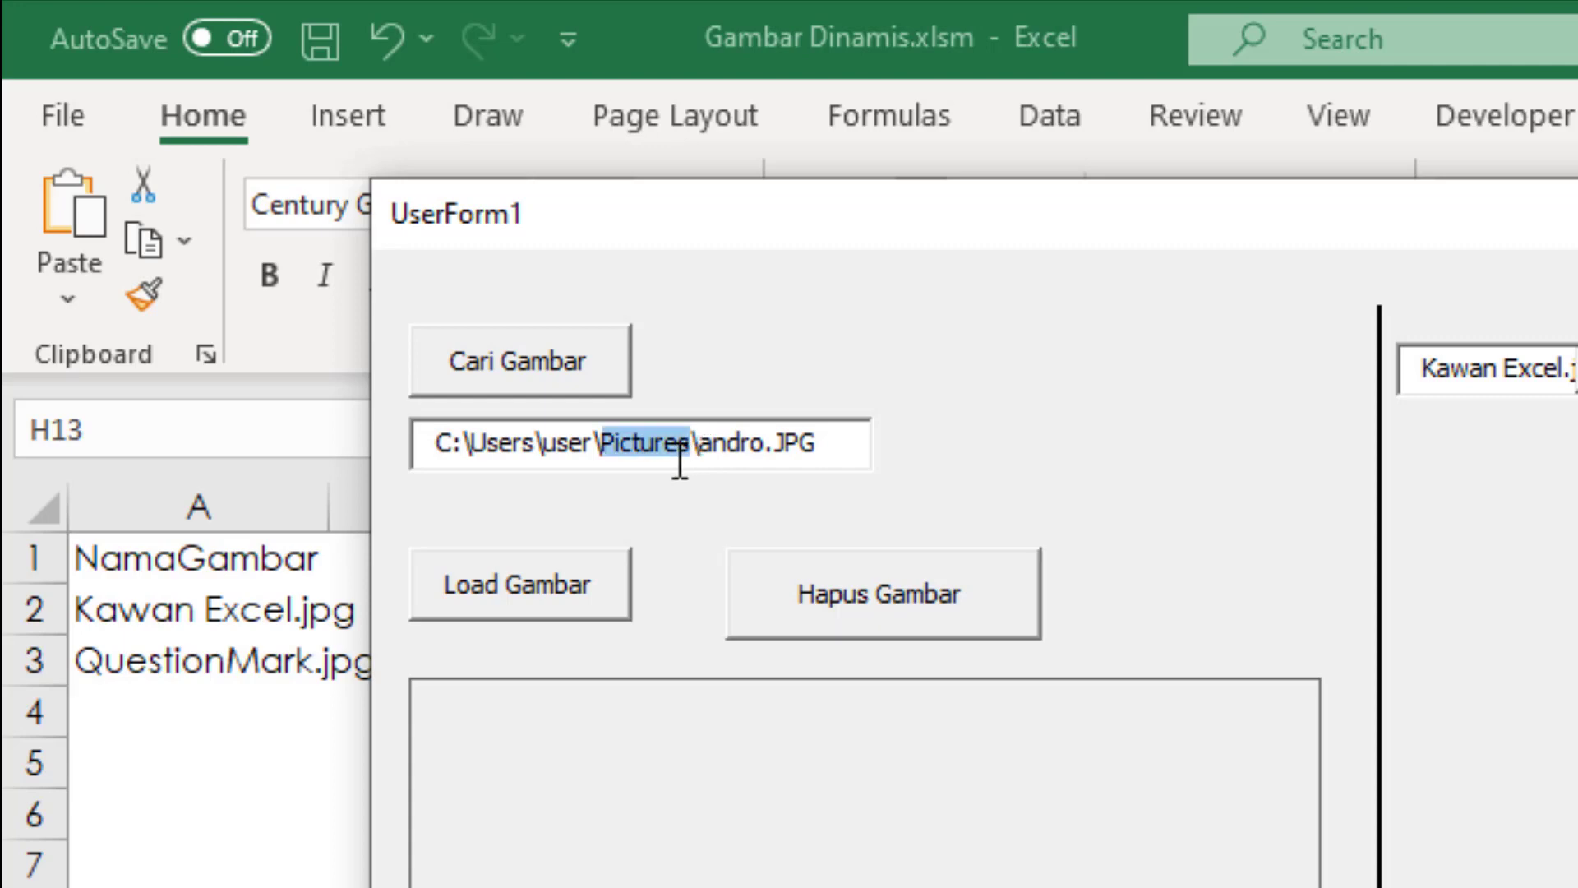
text(Doc)
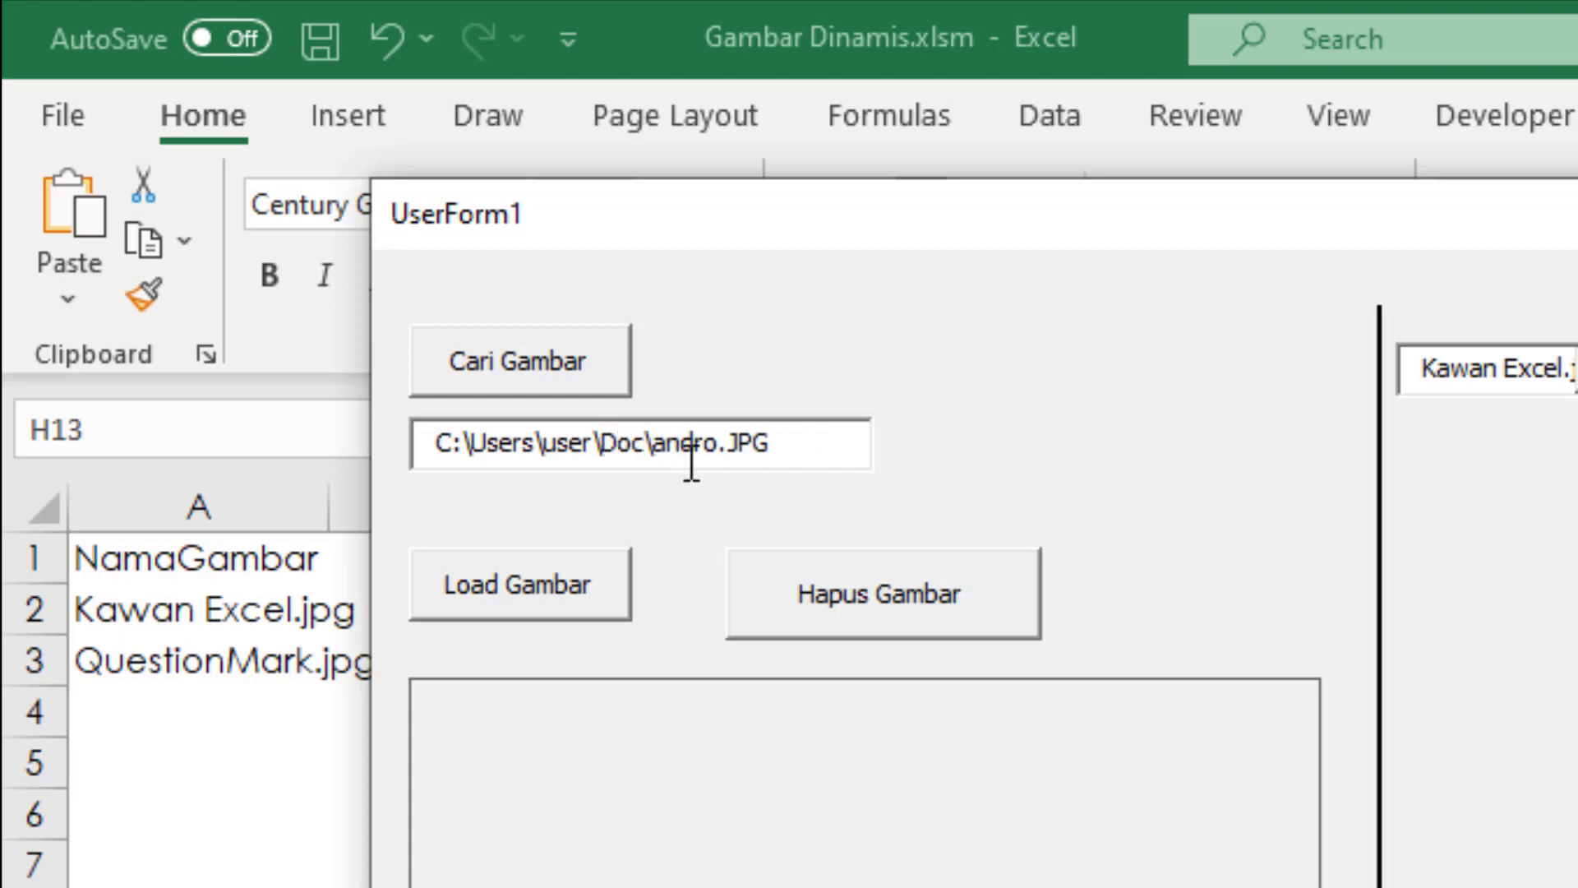
click(546, 605)
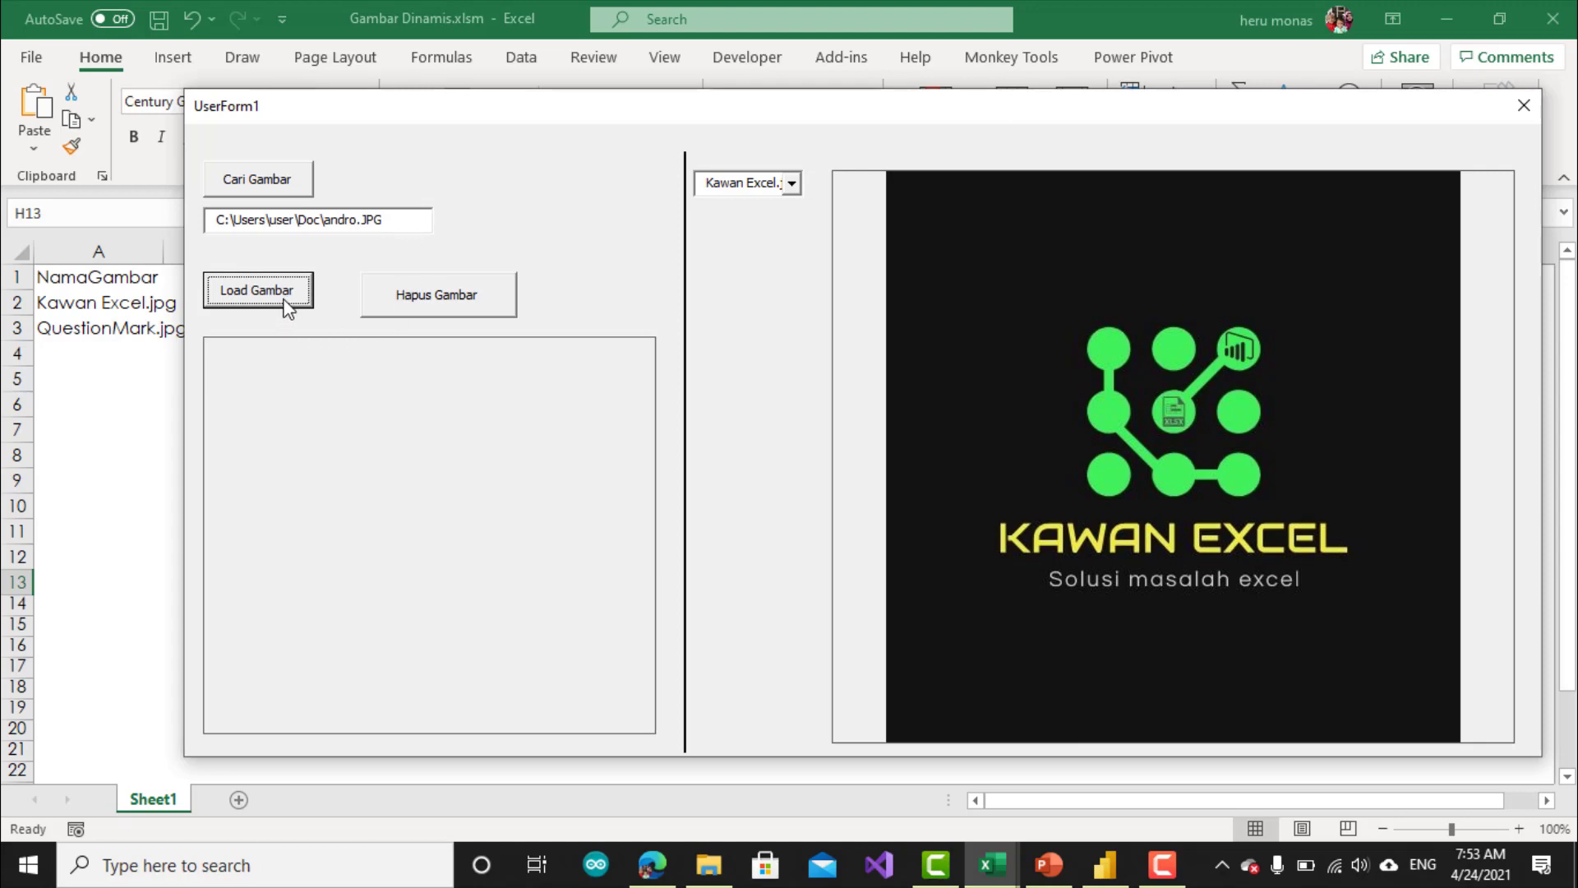
Close the image form and open UserForm1's design in the Visual Basic editor.
click(1525, 105)
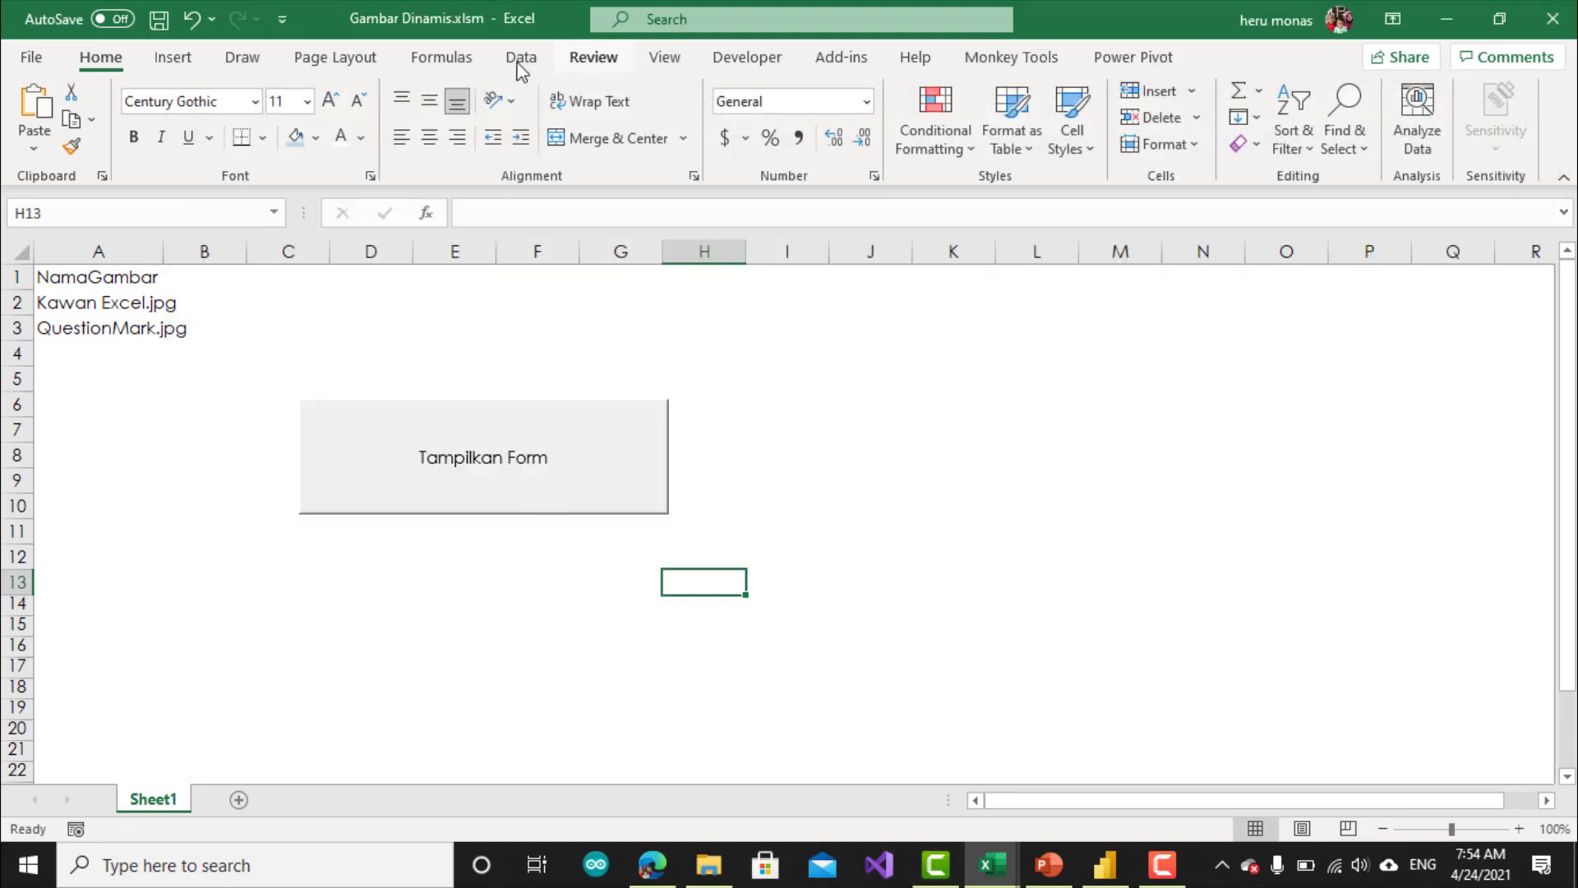
click(745, 66)
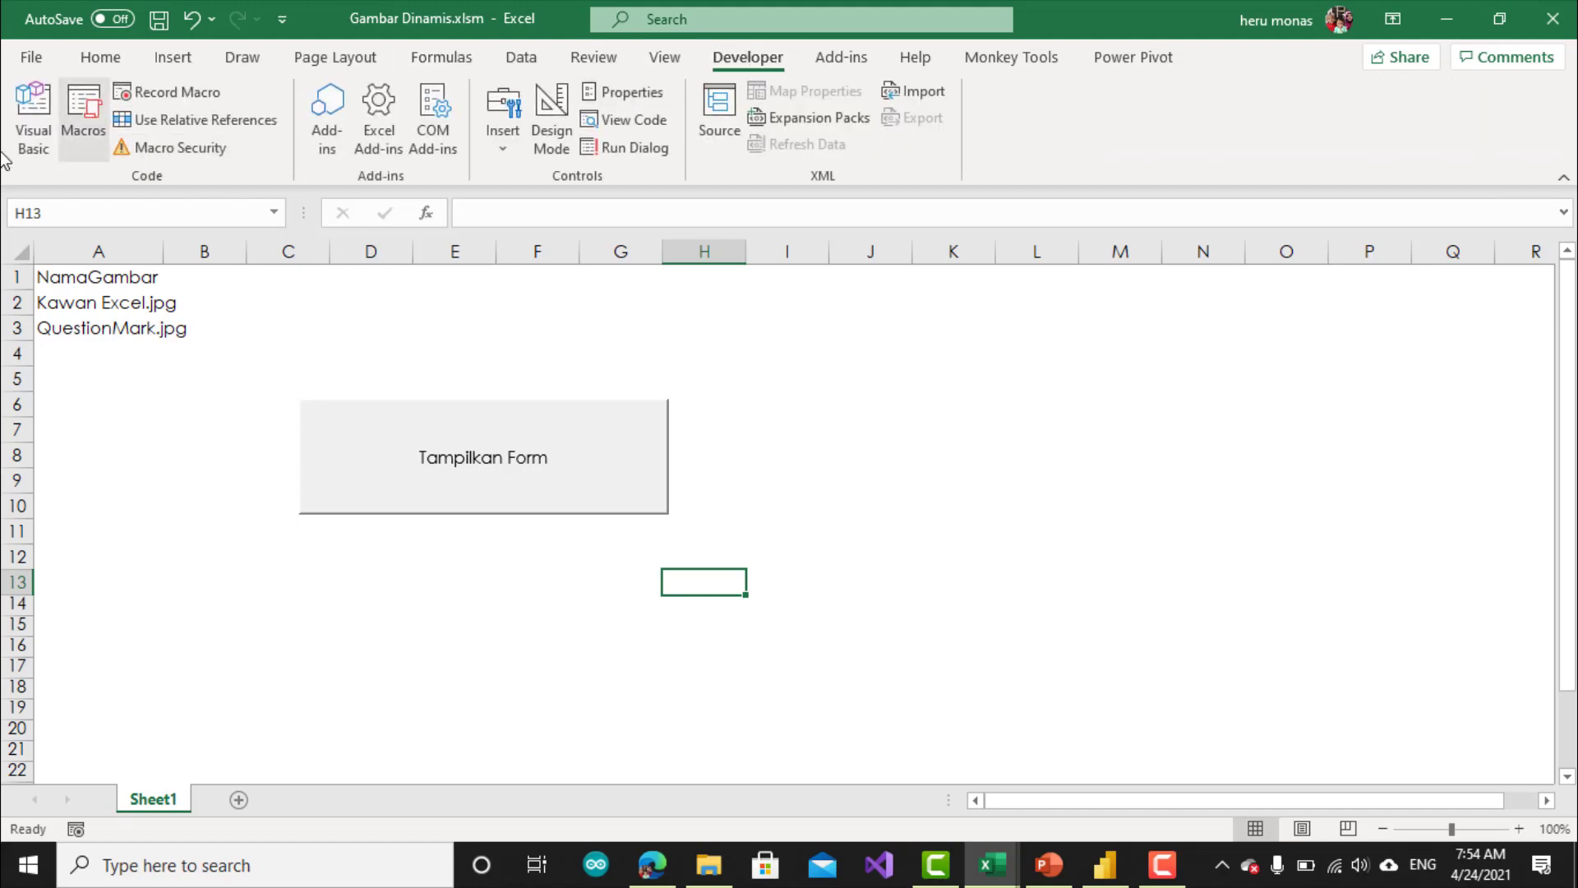
click(29, 125)
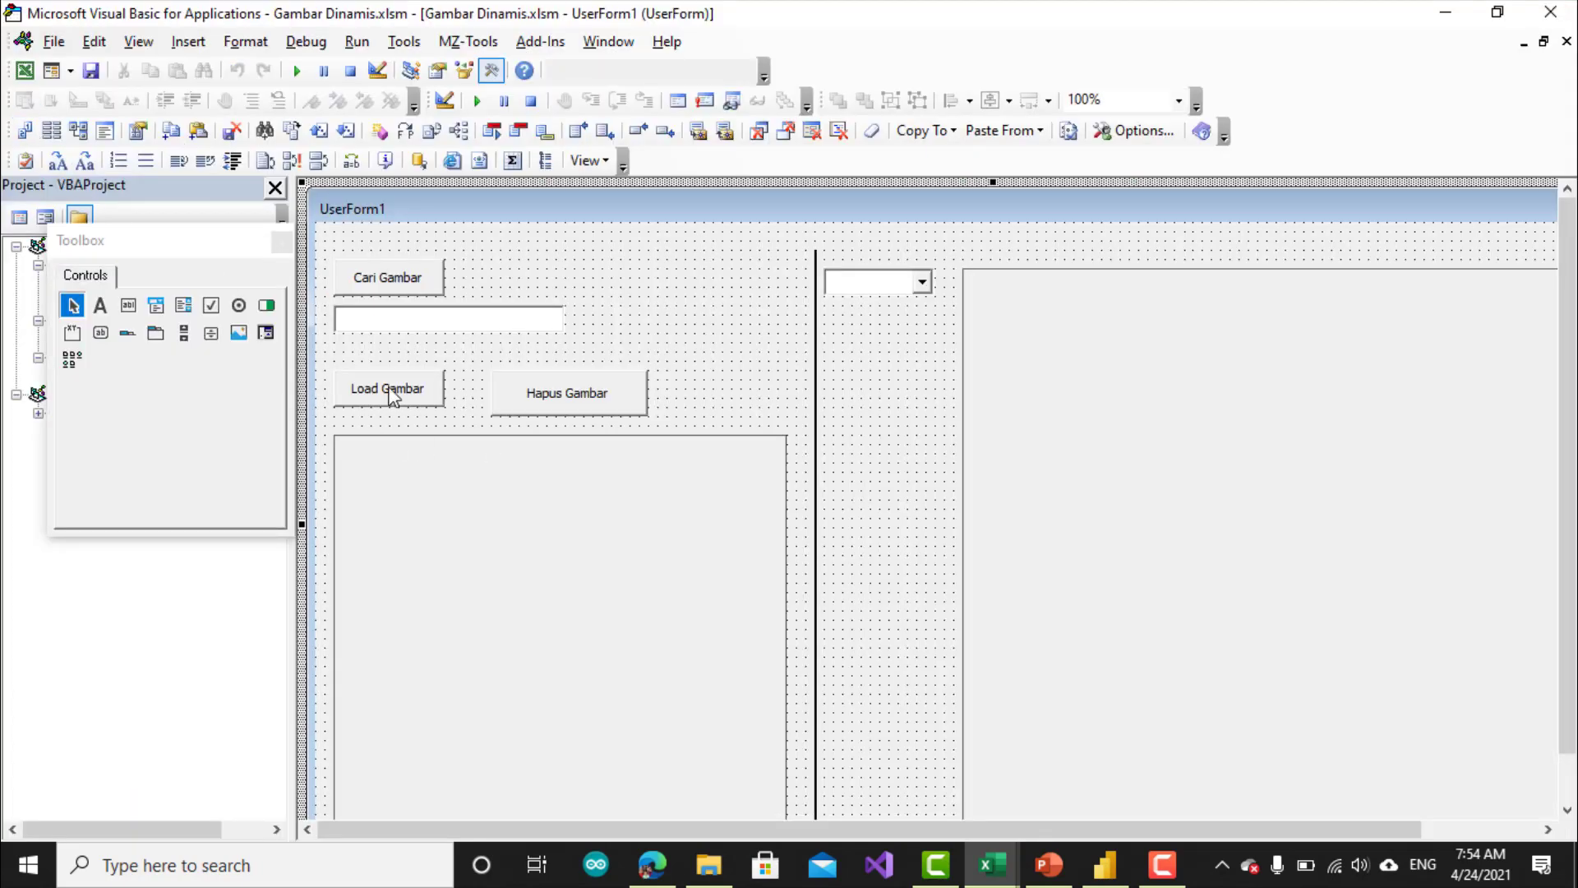
Inspect Load Gambar's code, marking LoadPicture and Me.TextBox1.Value on line 16, then return to the design.
double_click(392, 392)
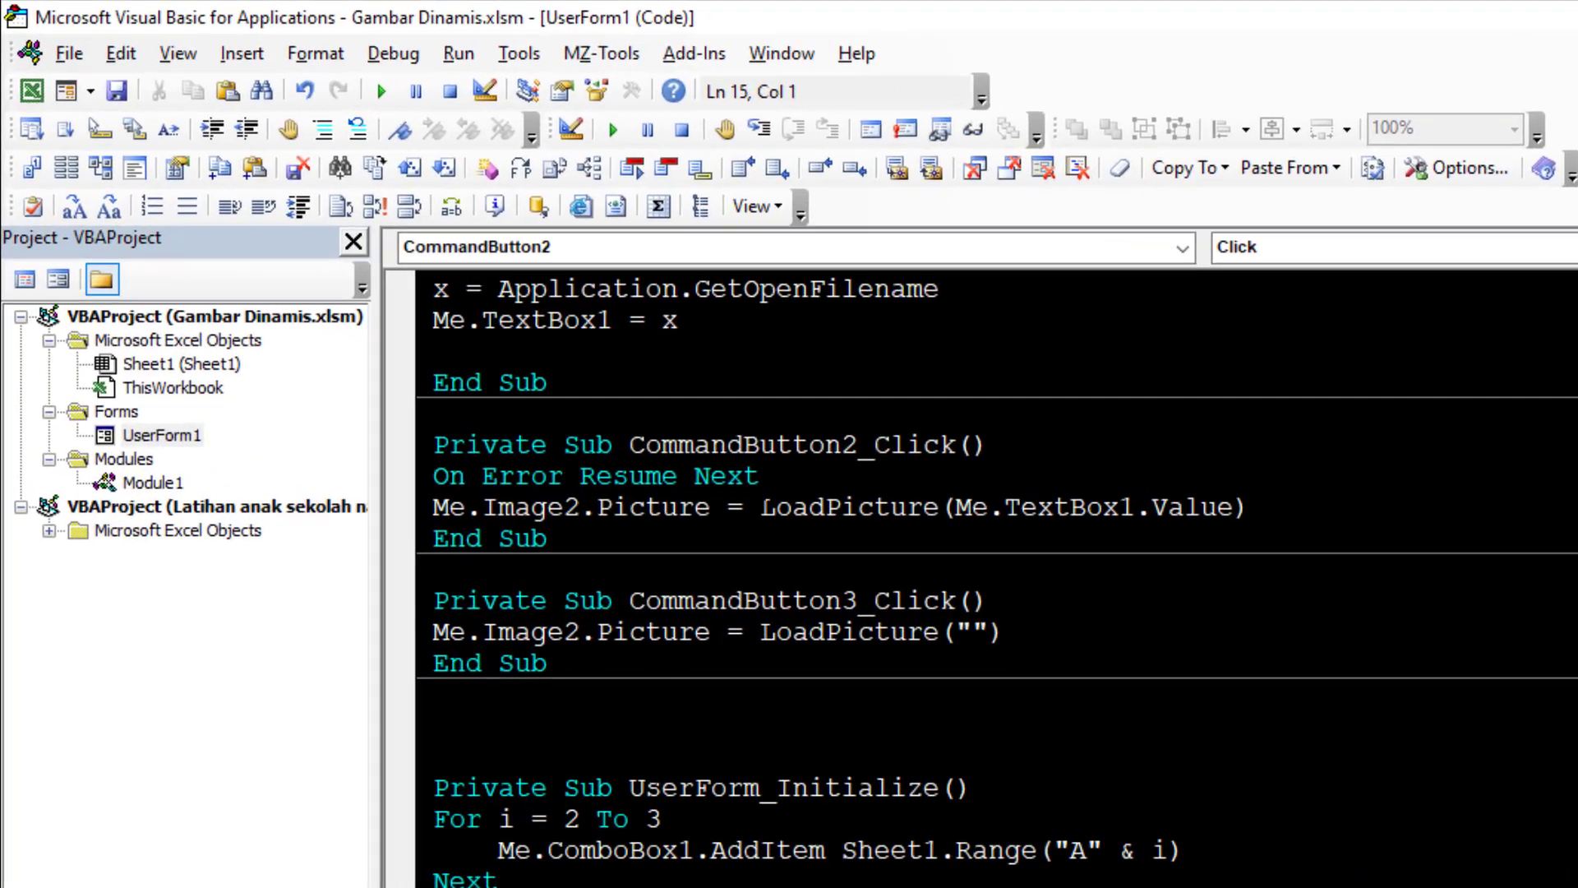
click(592, 394)
drag(861, 573, 1044, 574)
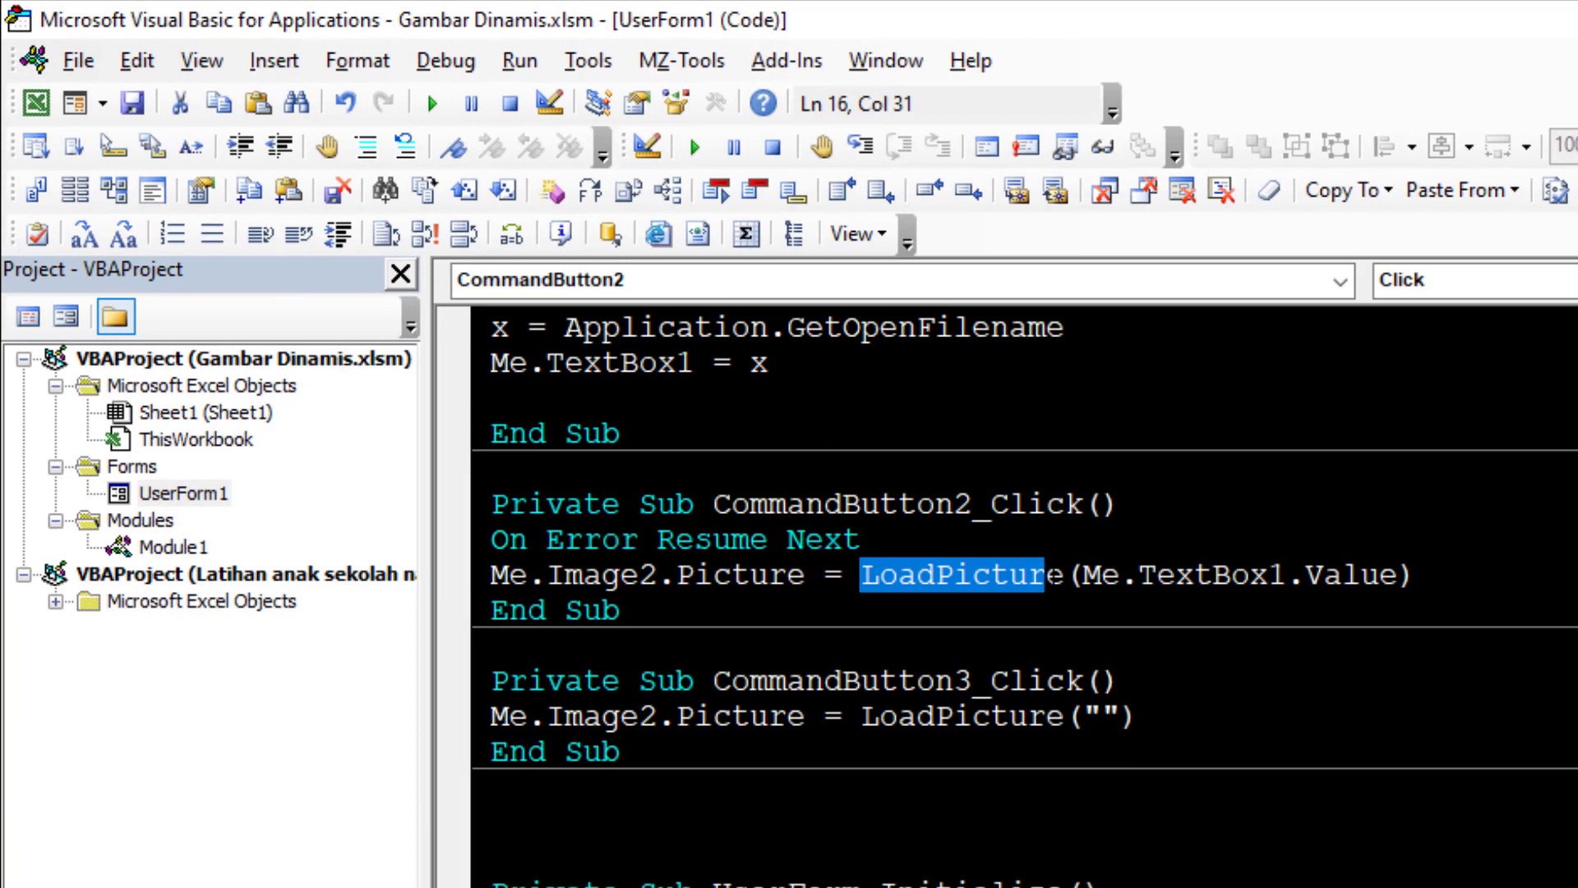
drag(1082, 574, 1376, 573)
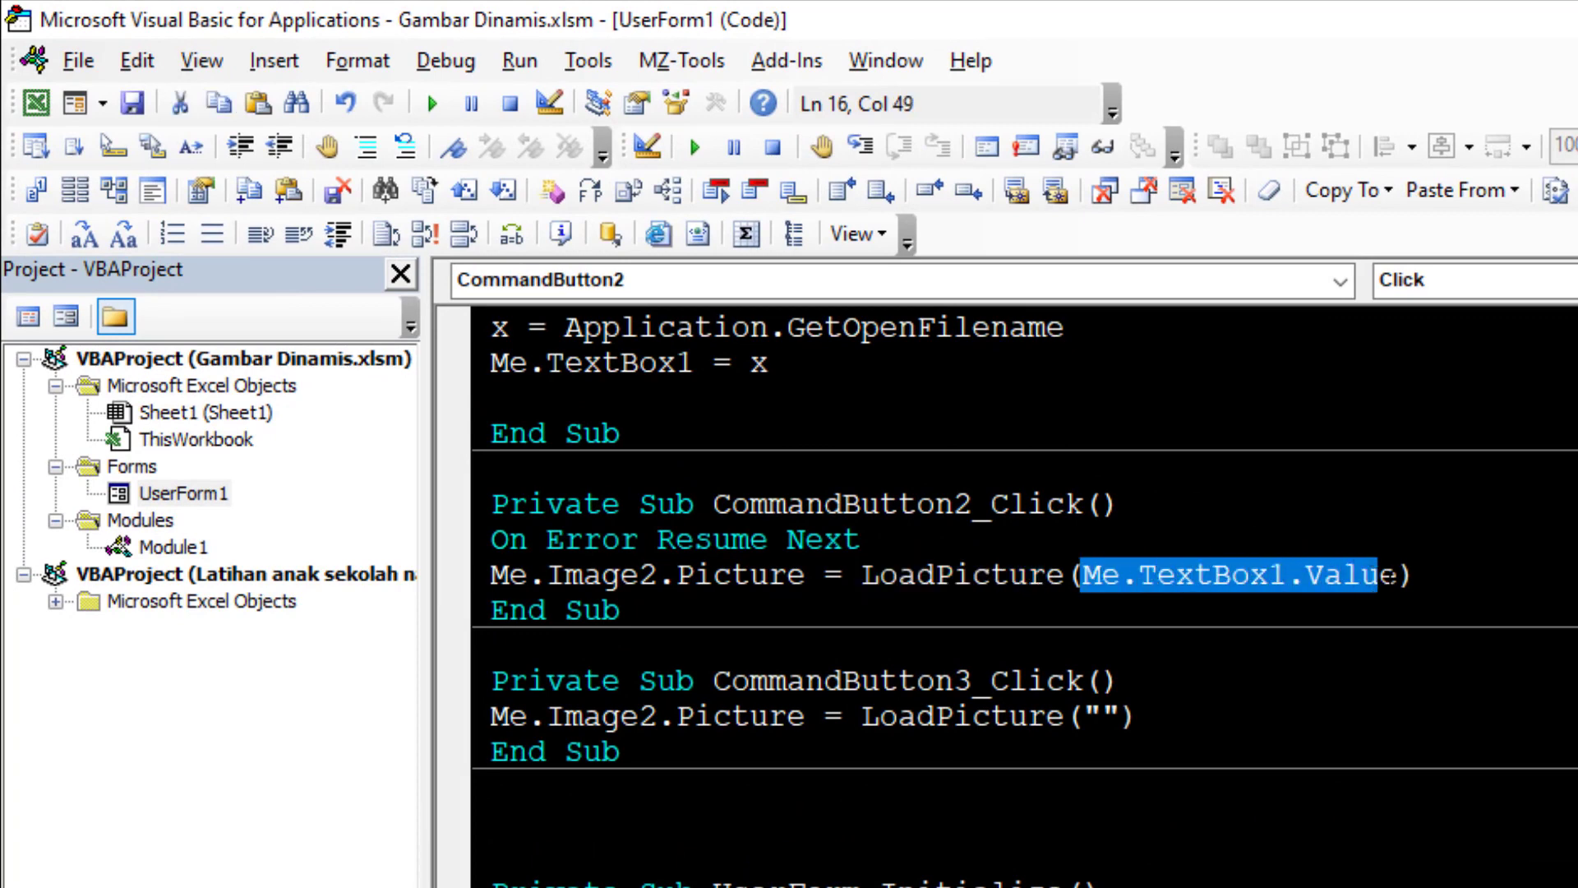
double_click(164, 495)
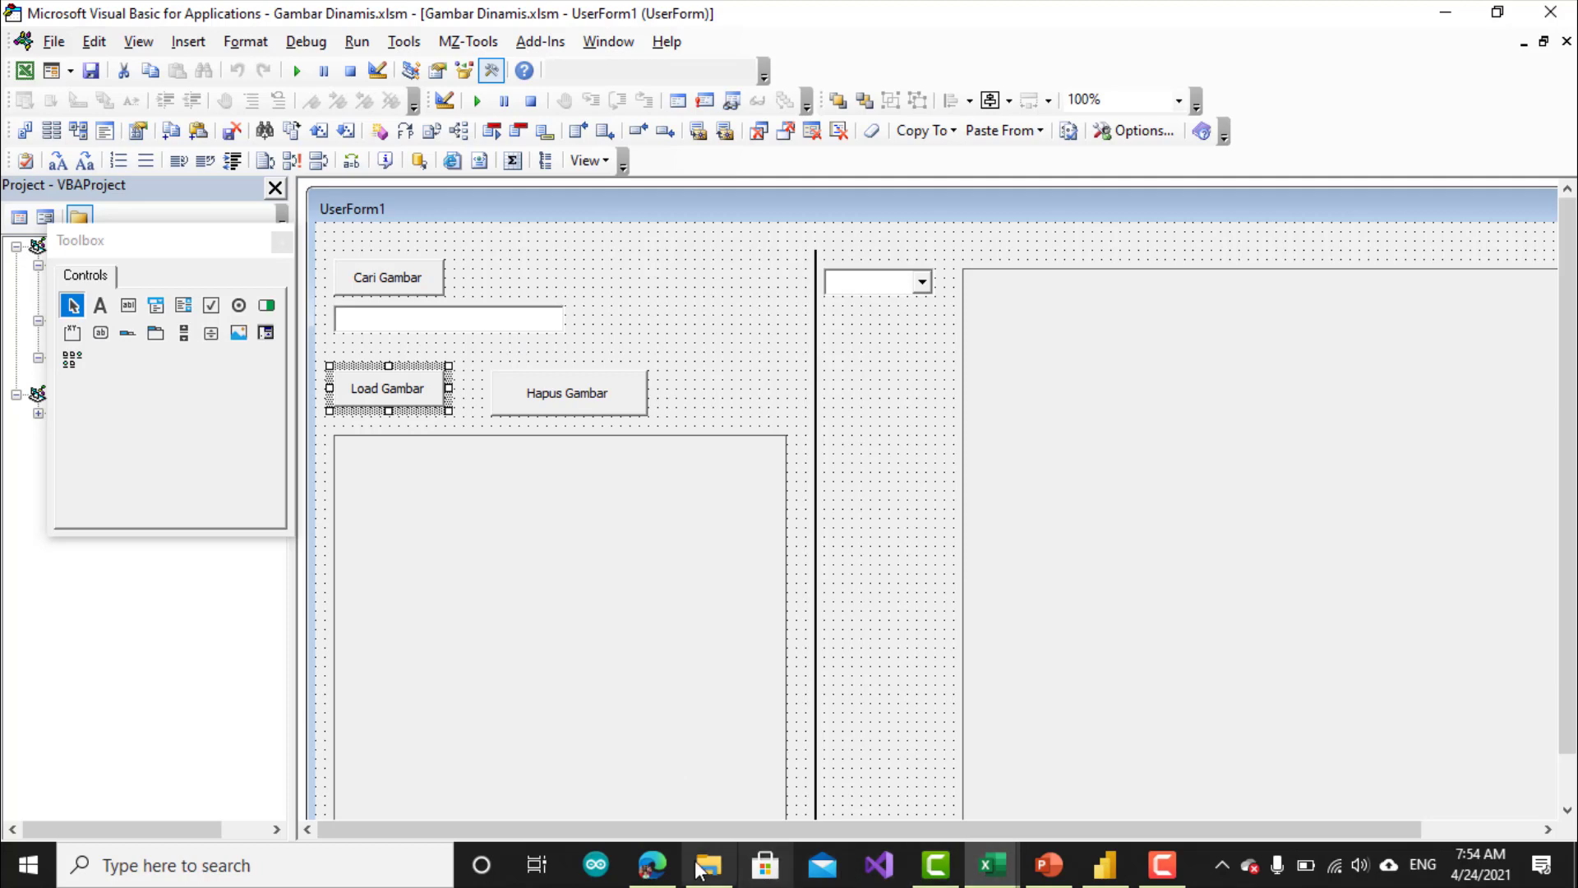
Switch to the Messenger chat, scroll through it and clear the marked text.
click(652, 865)
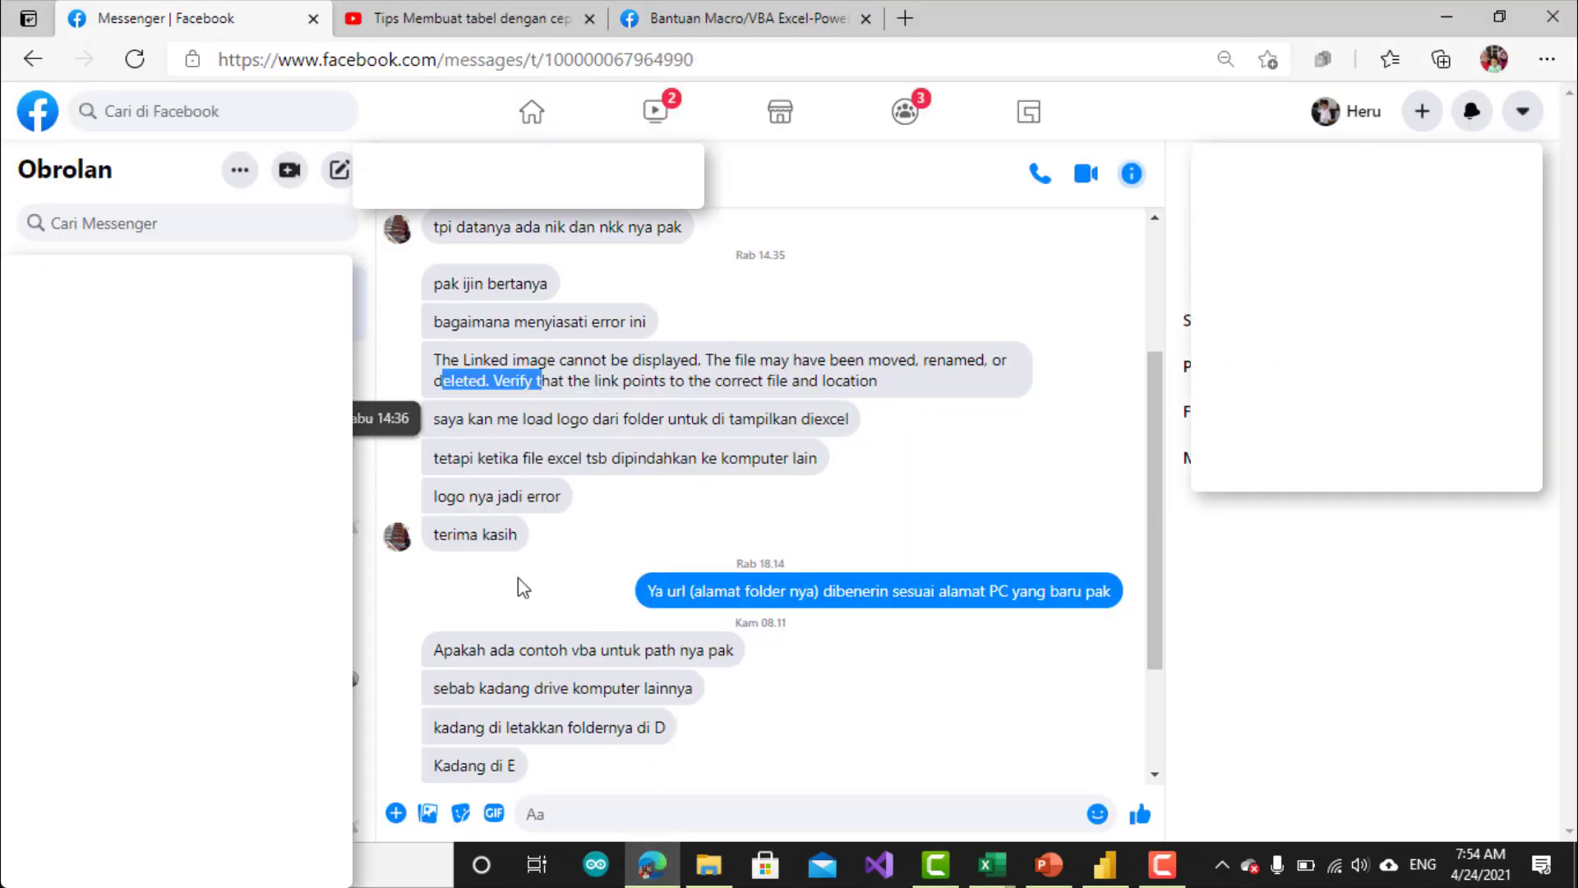
scroll(534, 725, down, 2)
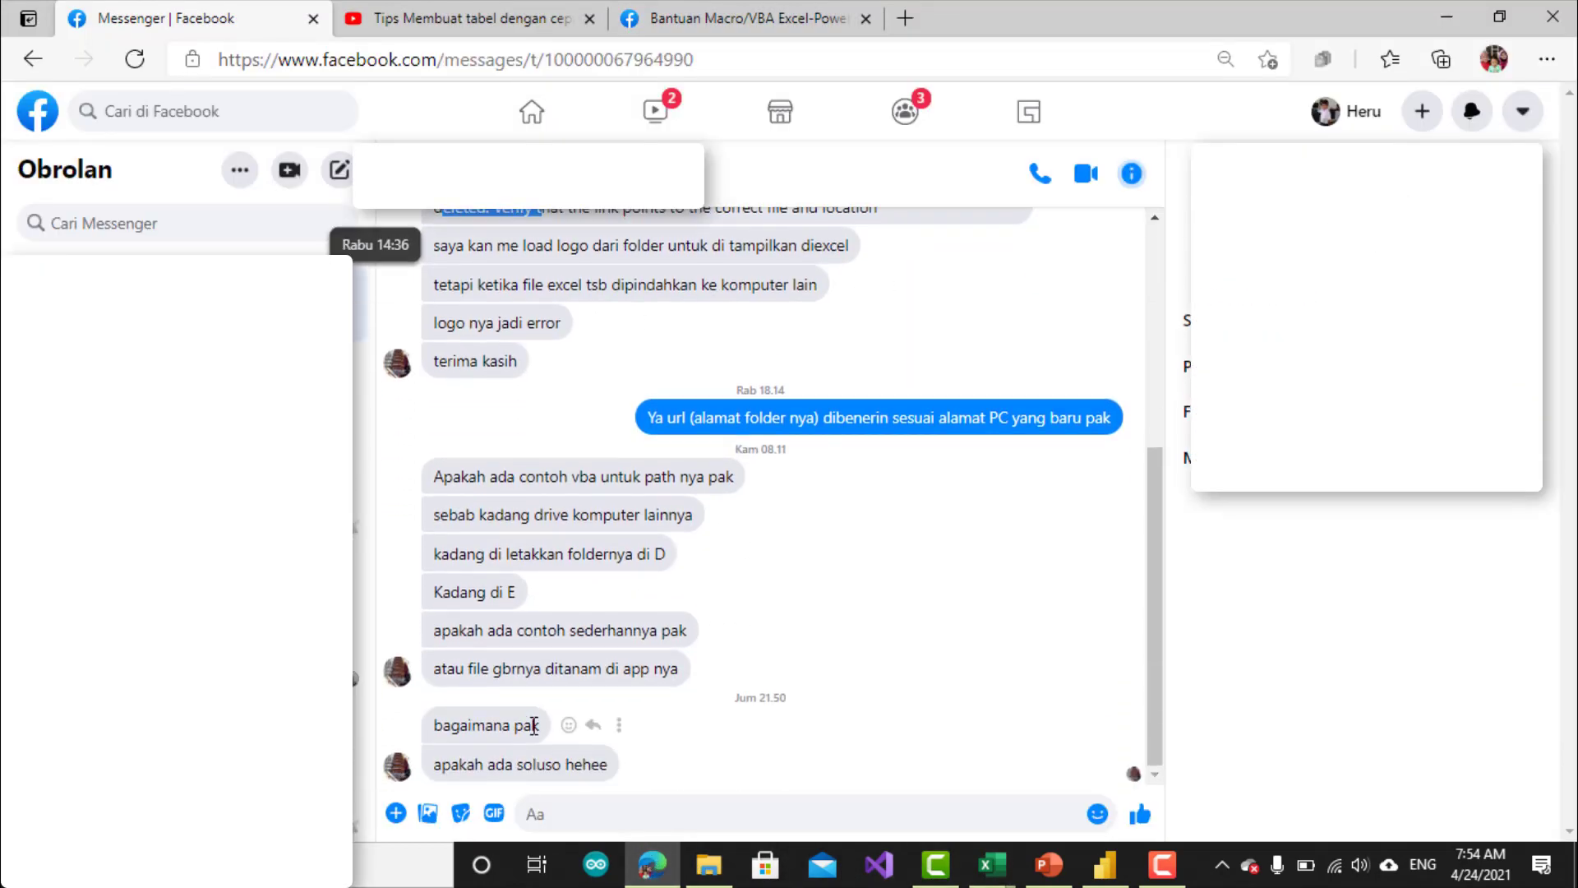
mouse_move(520, 763)
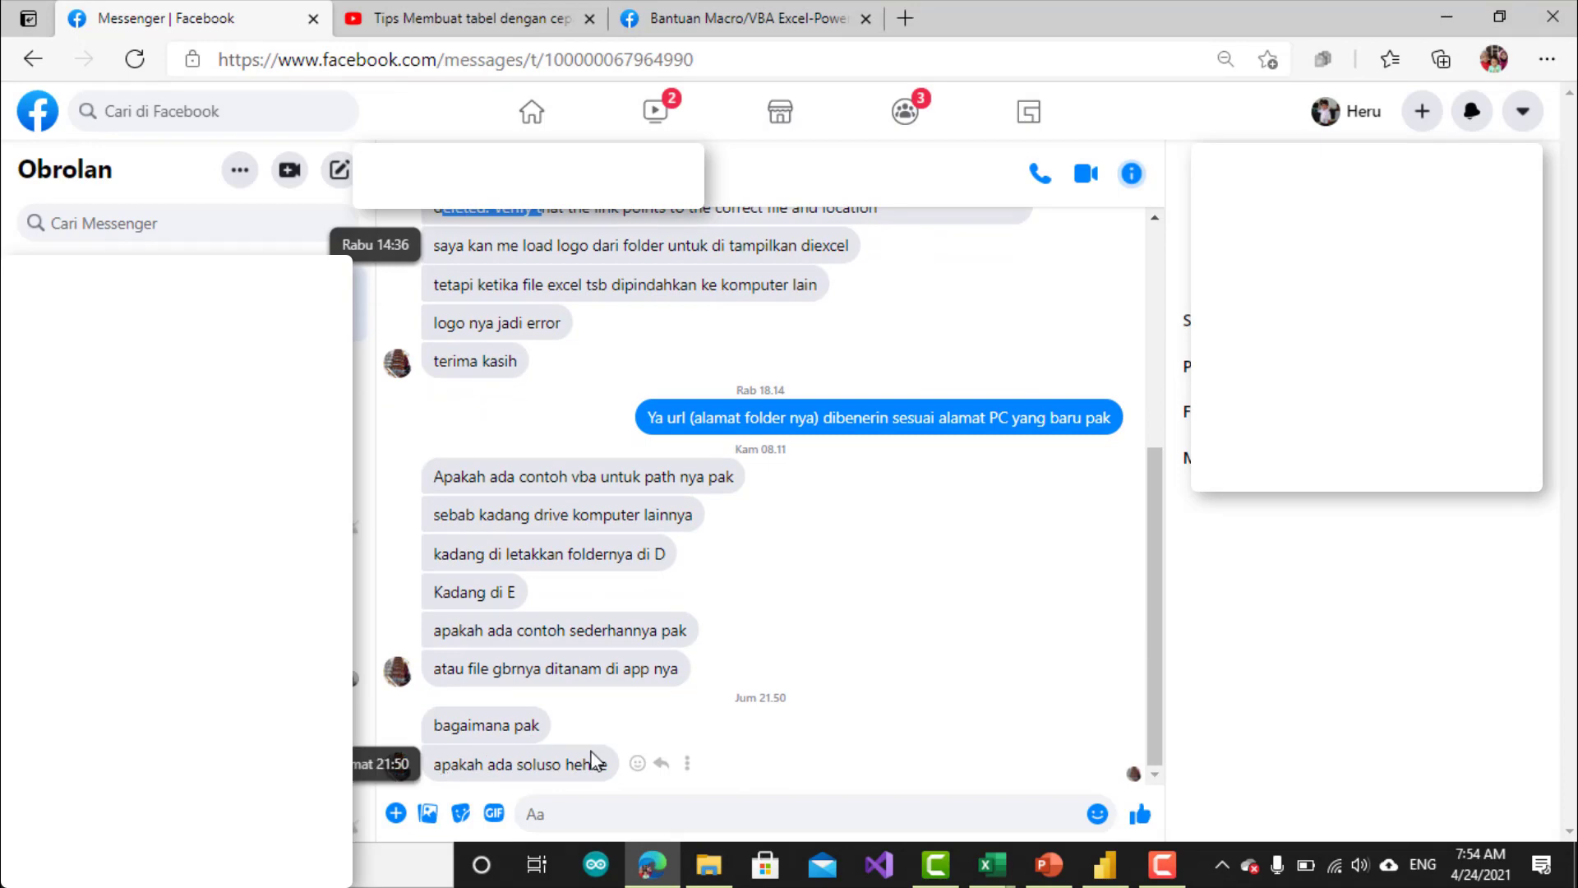
scroll(724, 493, up, 2)
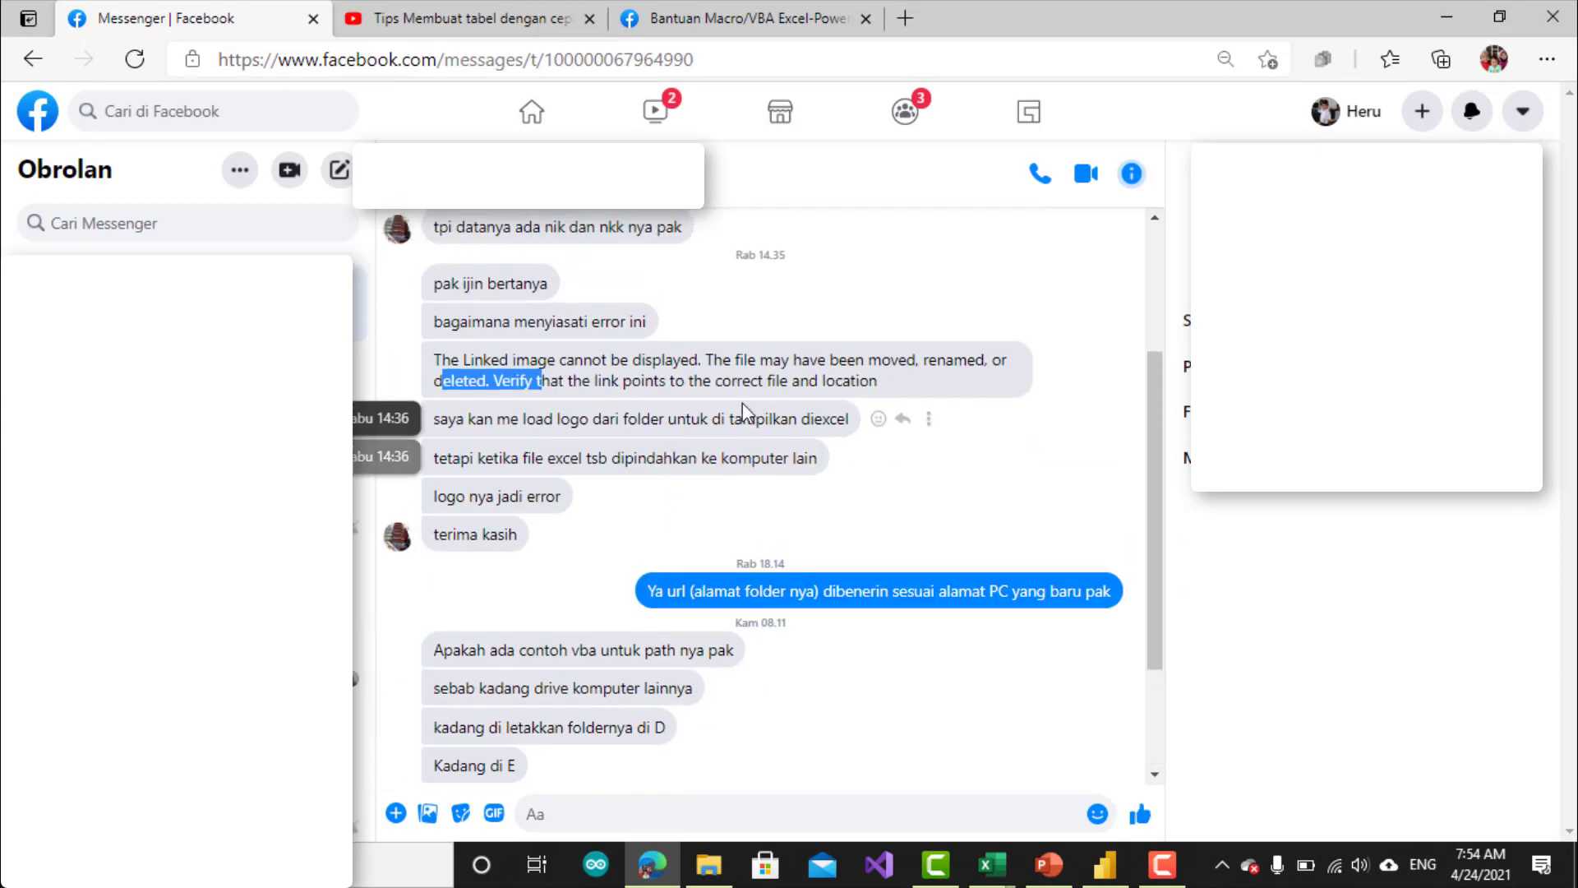
mouse_move(503, 380)
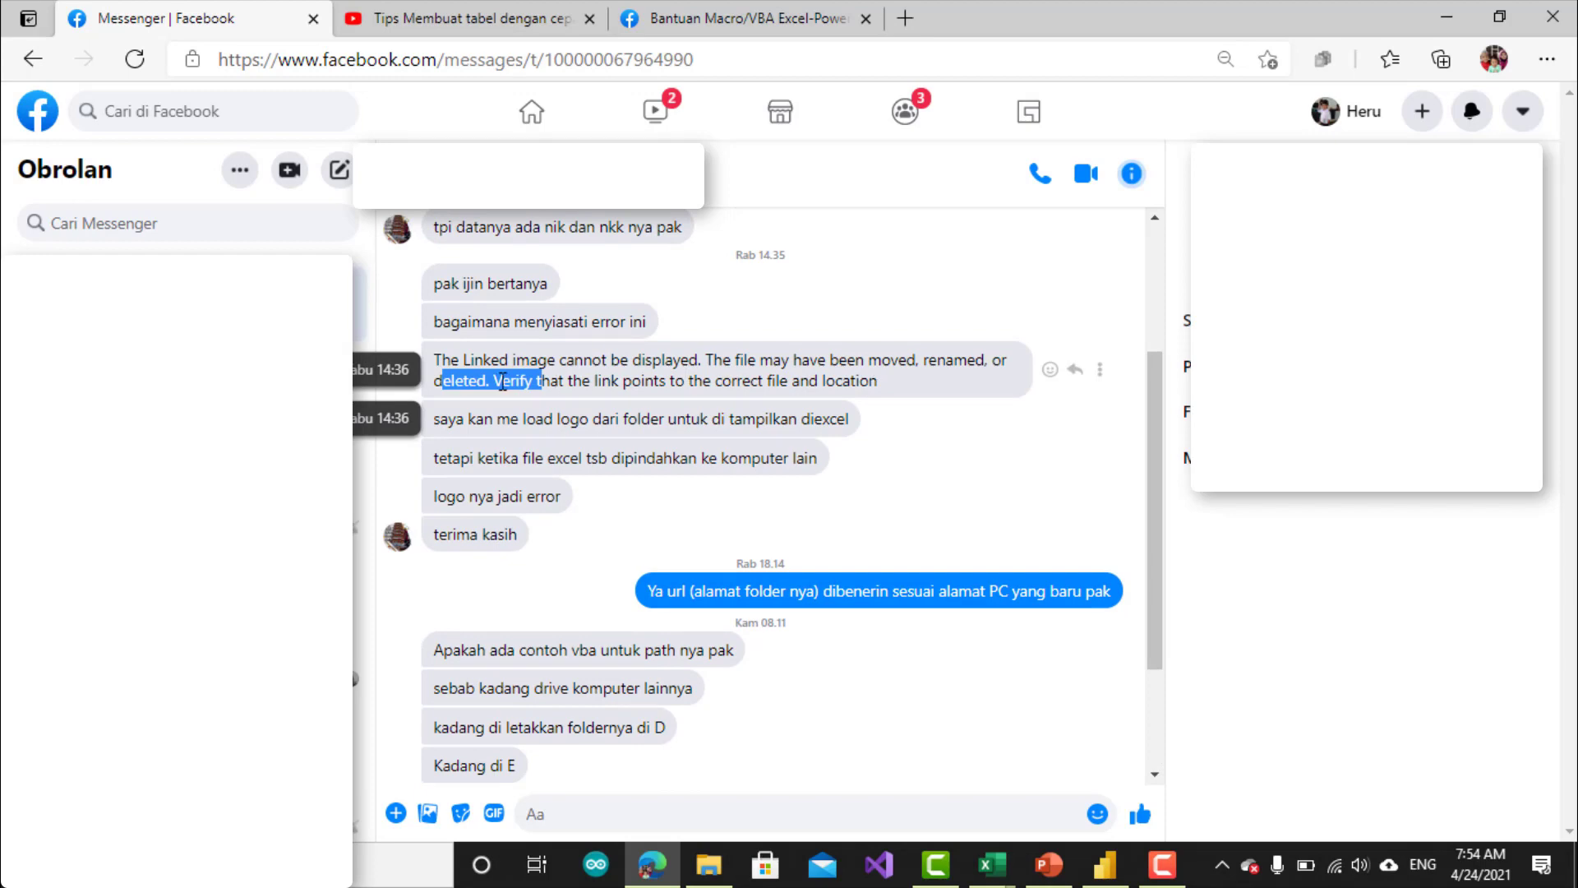
click(476, 383)
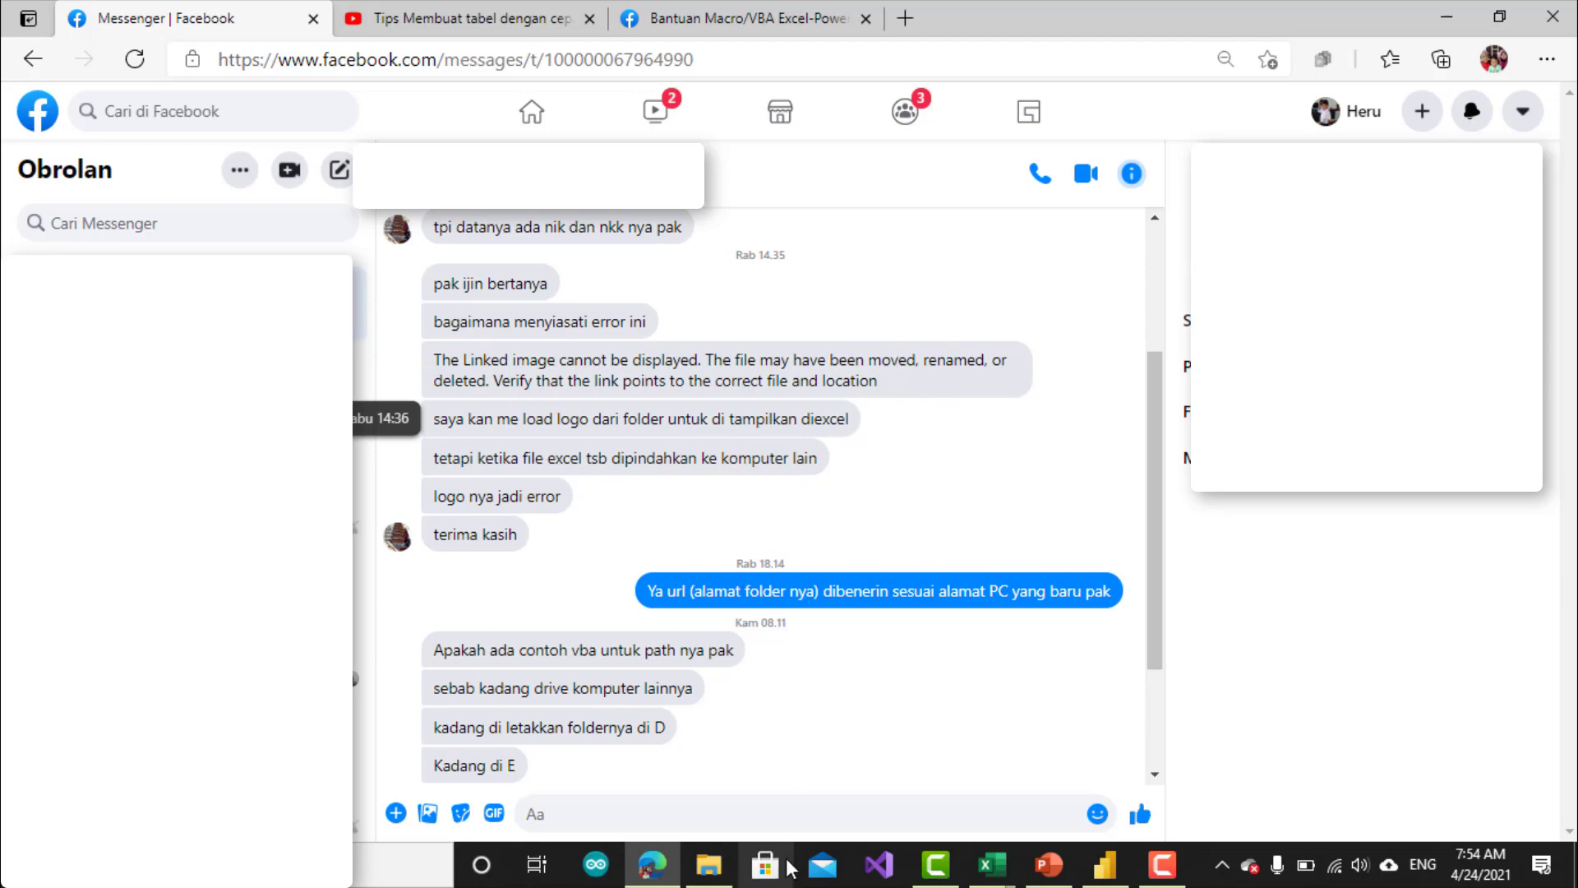
Bring the Gambar Dinamis workbook forward and show UserForm1.
click(991, 864)
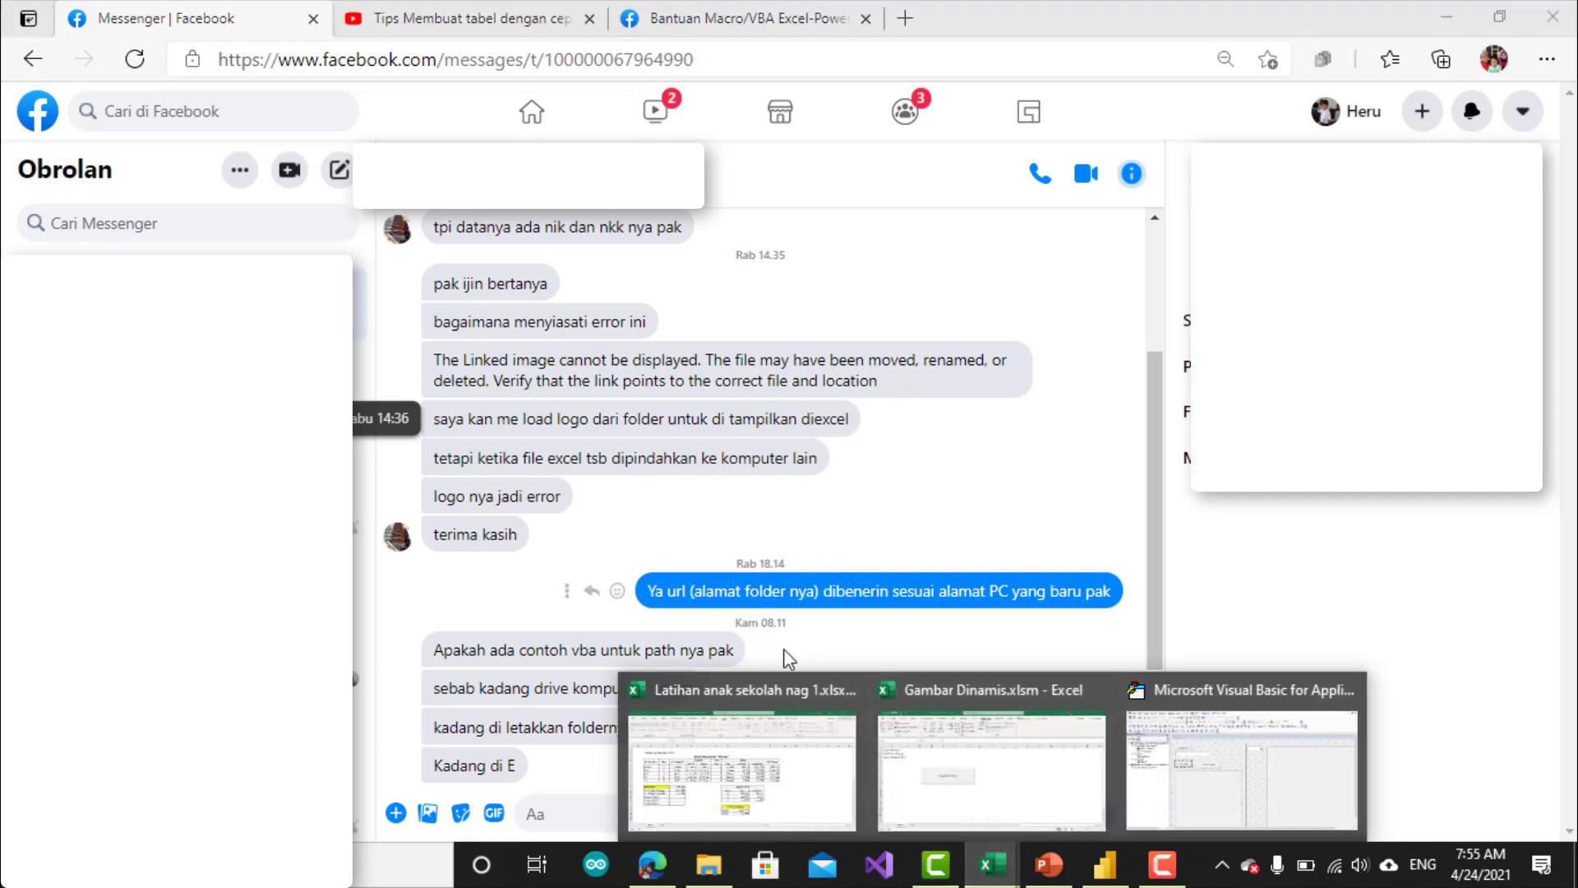
click(991, 754)
click(595, 474)
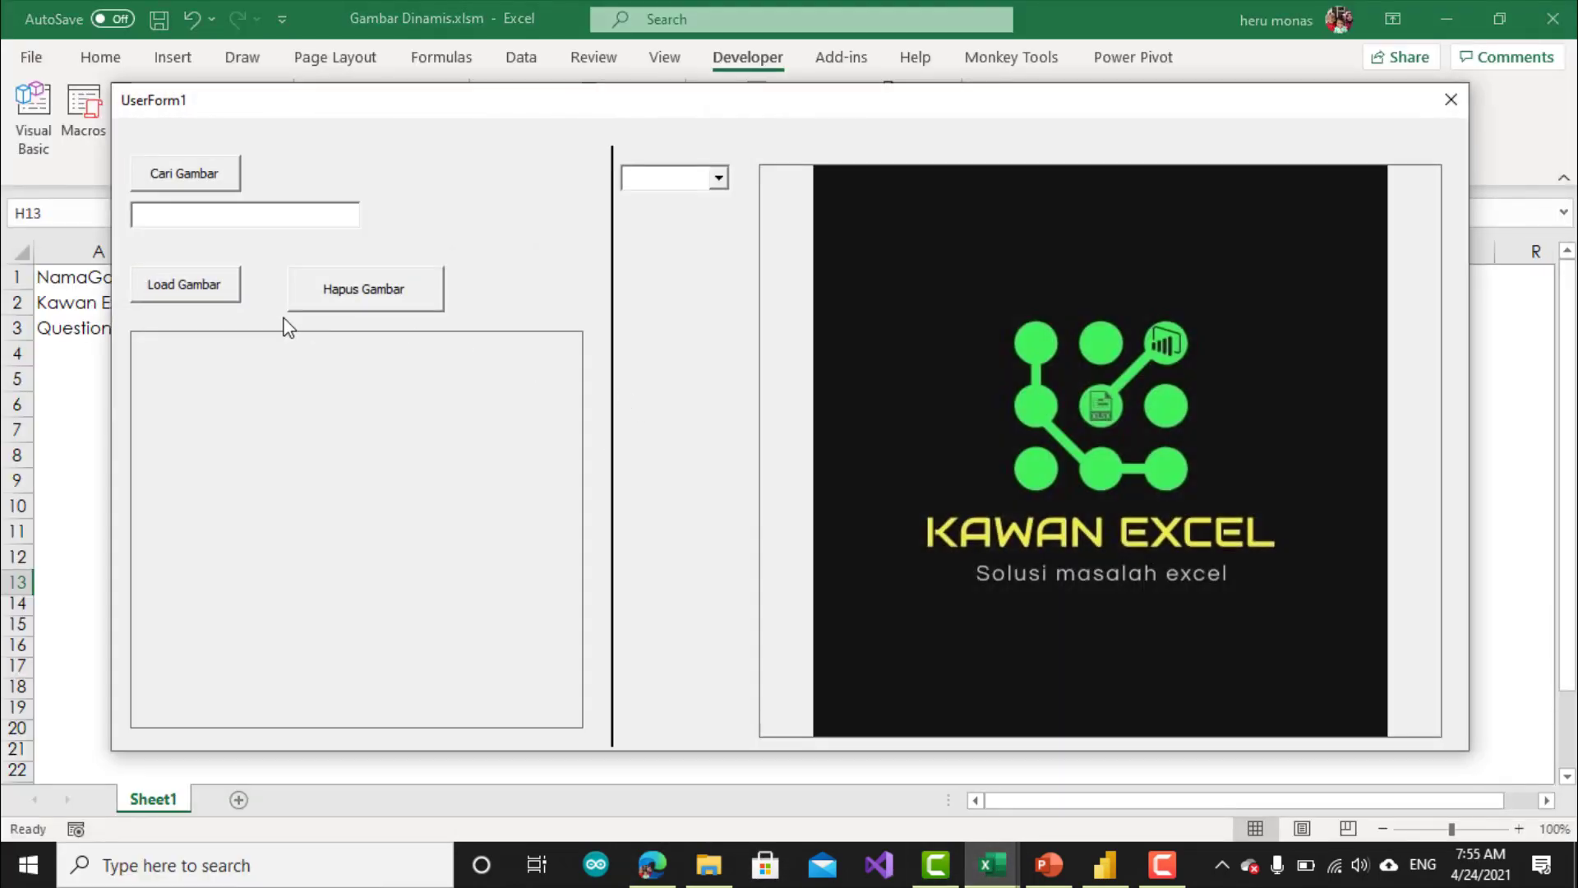
Browse to andro.JPG in Pictures, load it into the left image box, then return to Messenger.
click(209, 180)
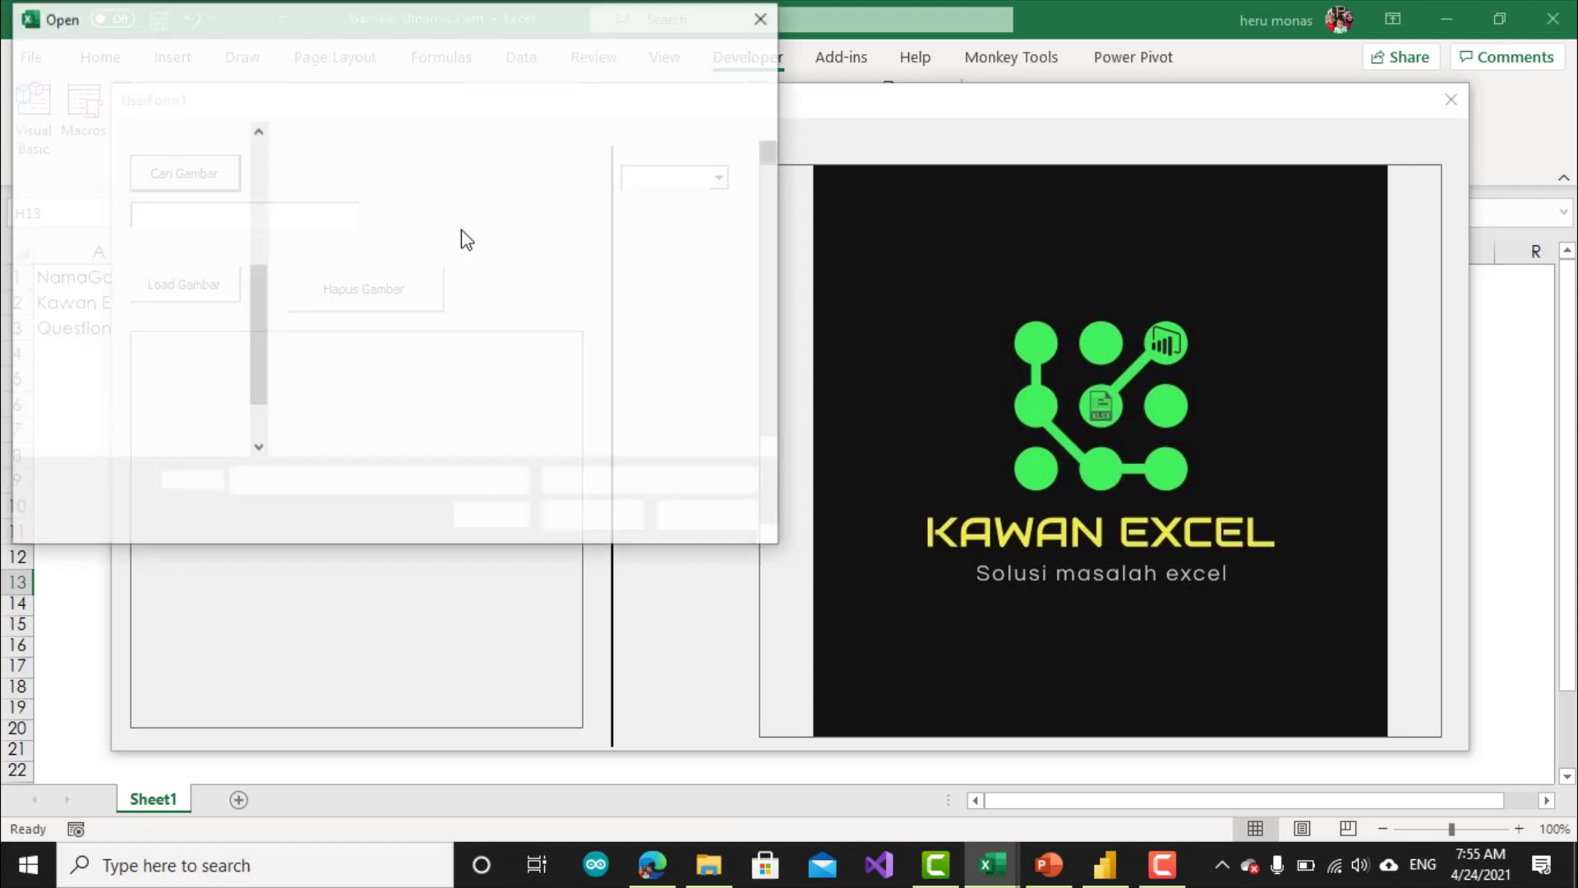
scroll(569, 351, down, 3)
click(506, 238)
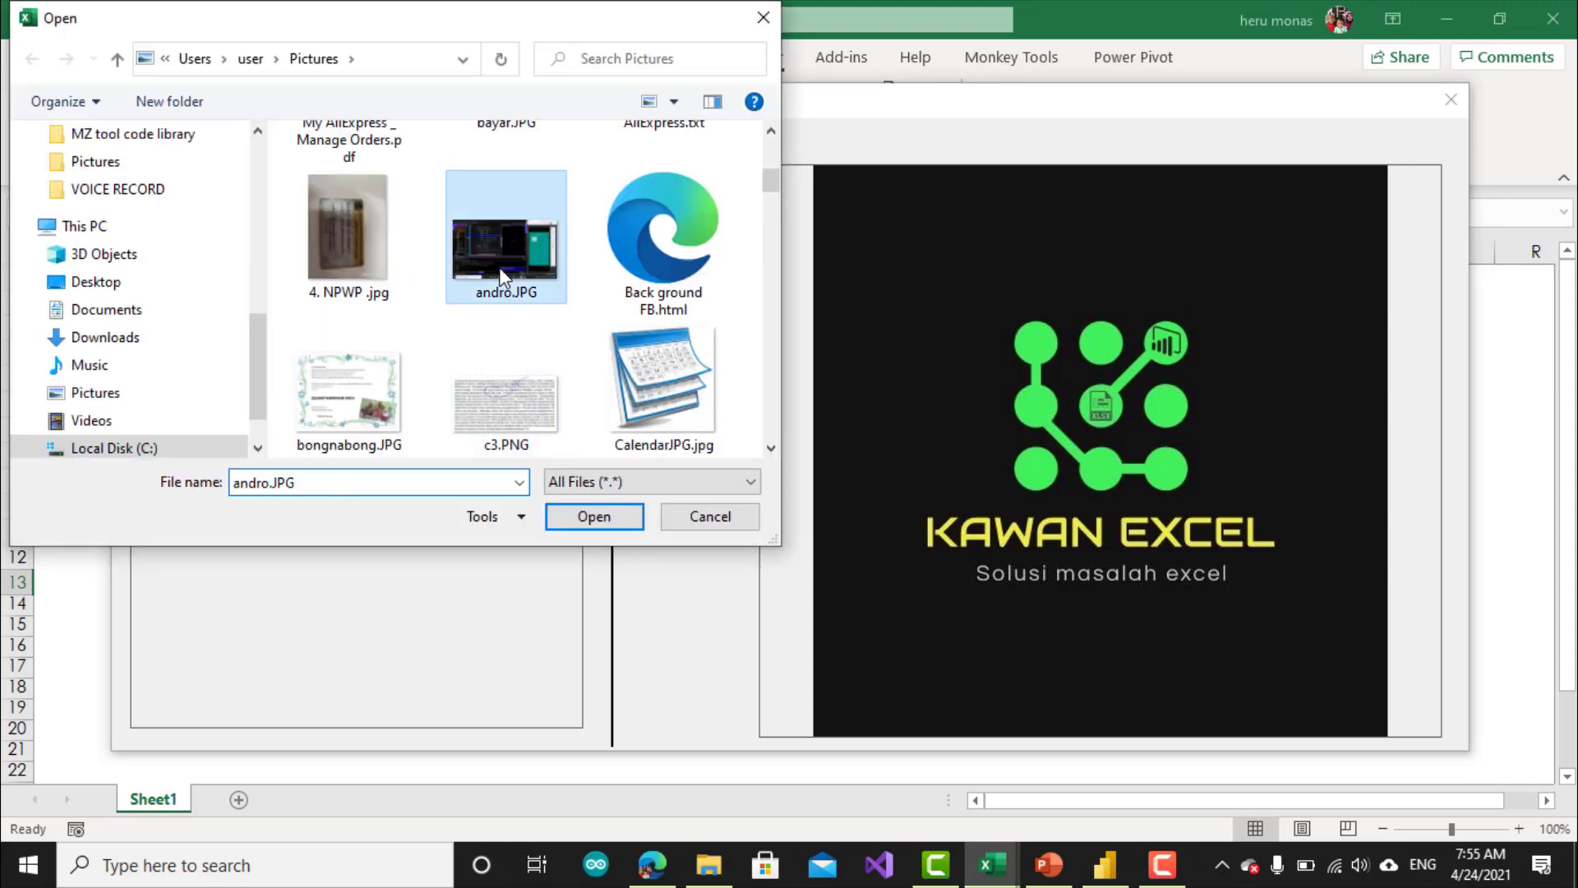
click(594, 516)
click(219, 301)
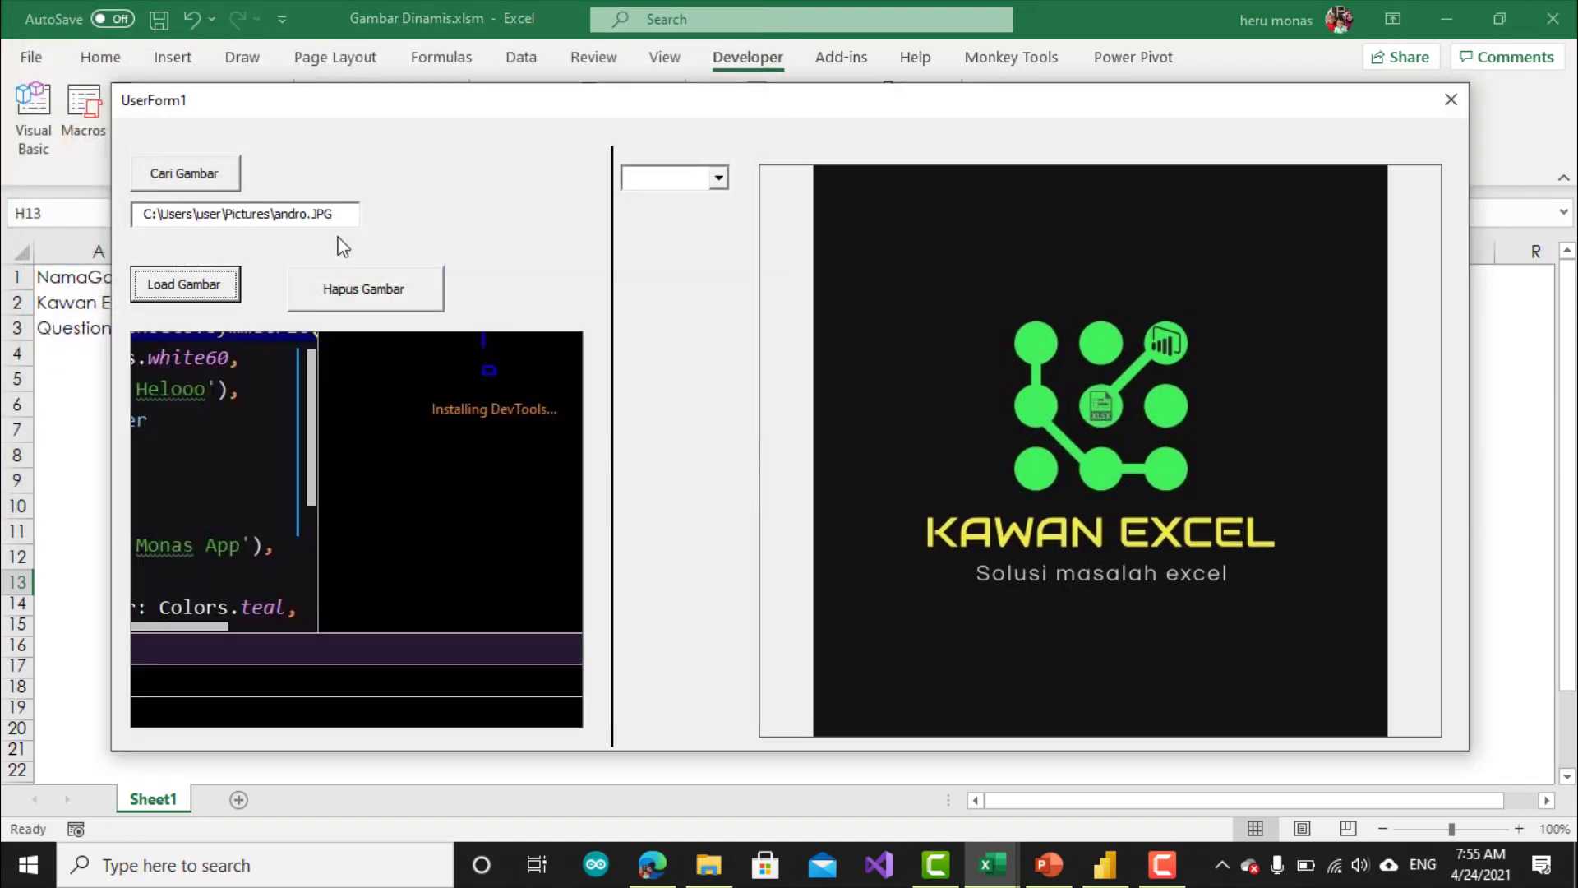
drag(337, 215, 135, 222)
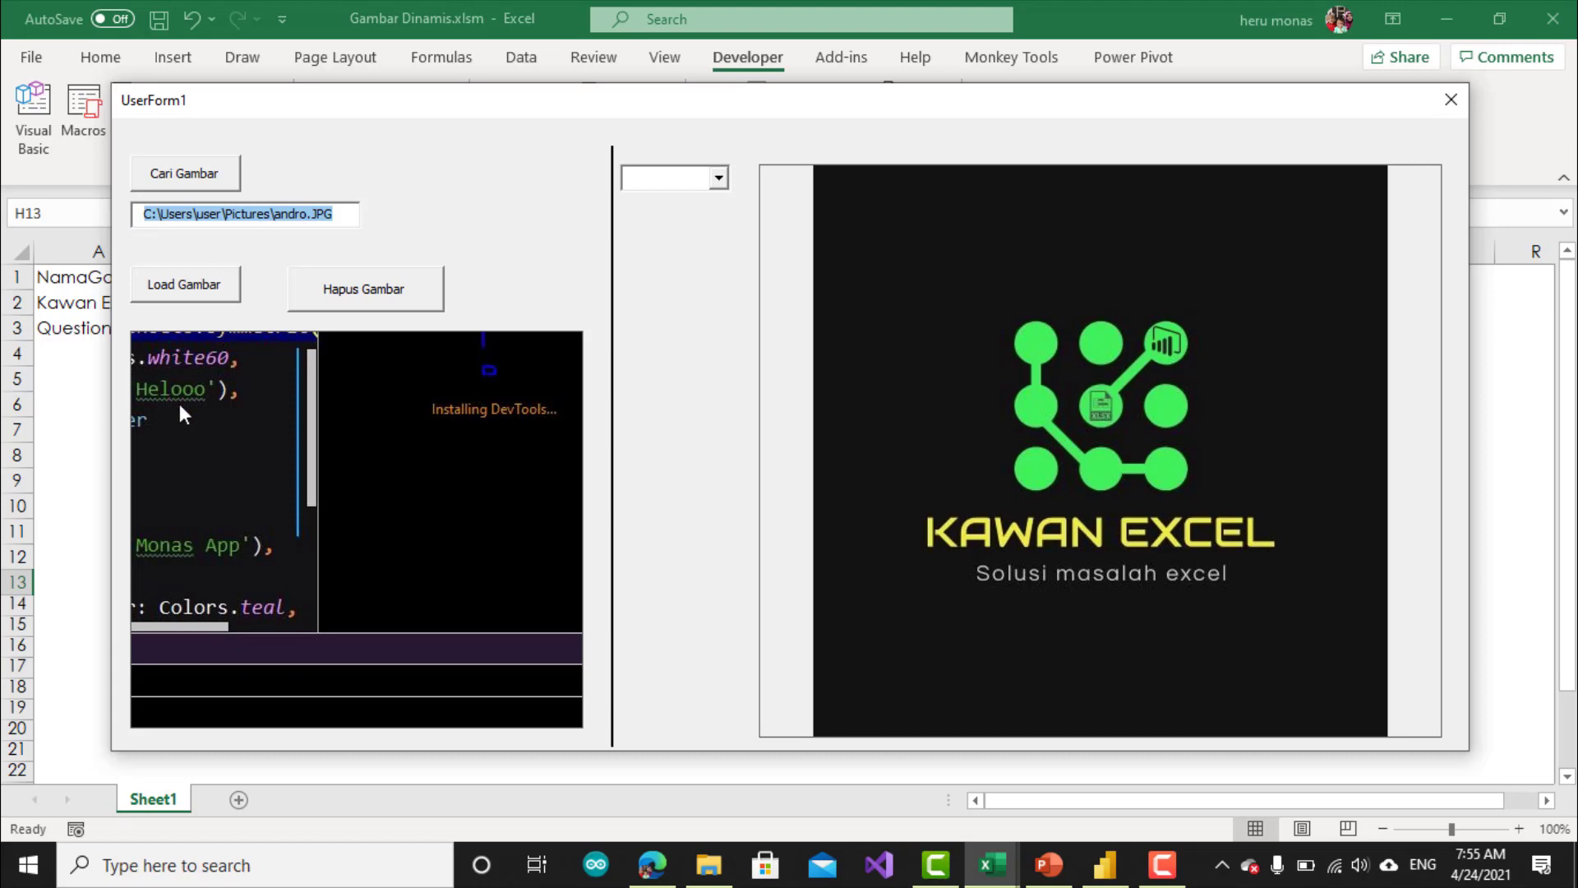
click(652, 864)
mouse_move(476, 534)
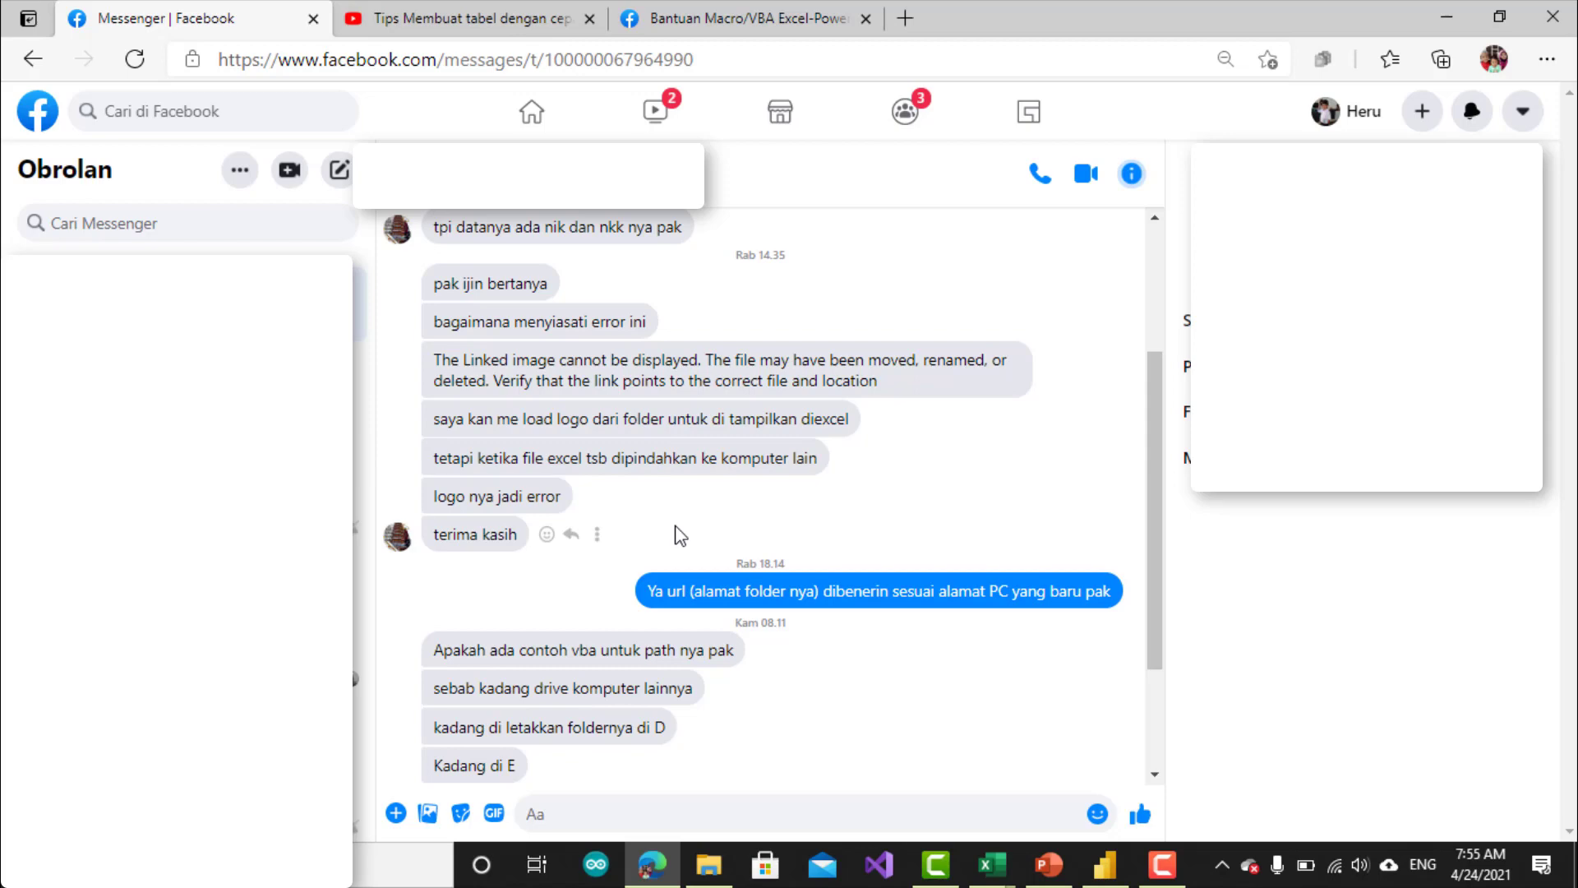
Return to the Gambar Dinamis workbook with UserForm1 from the Excel taskbar thumbnails.
click(989, 878)
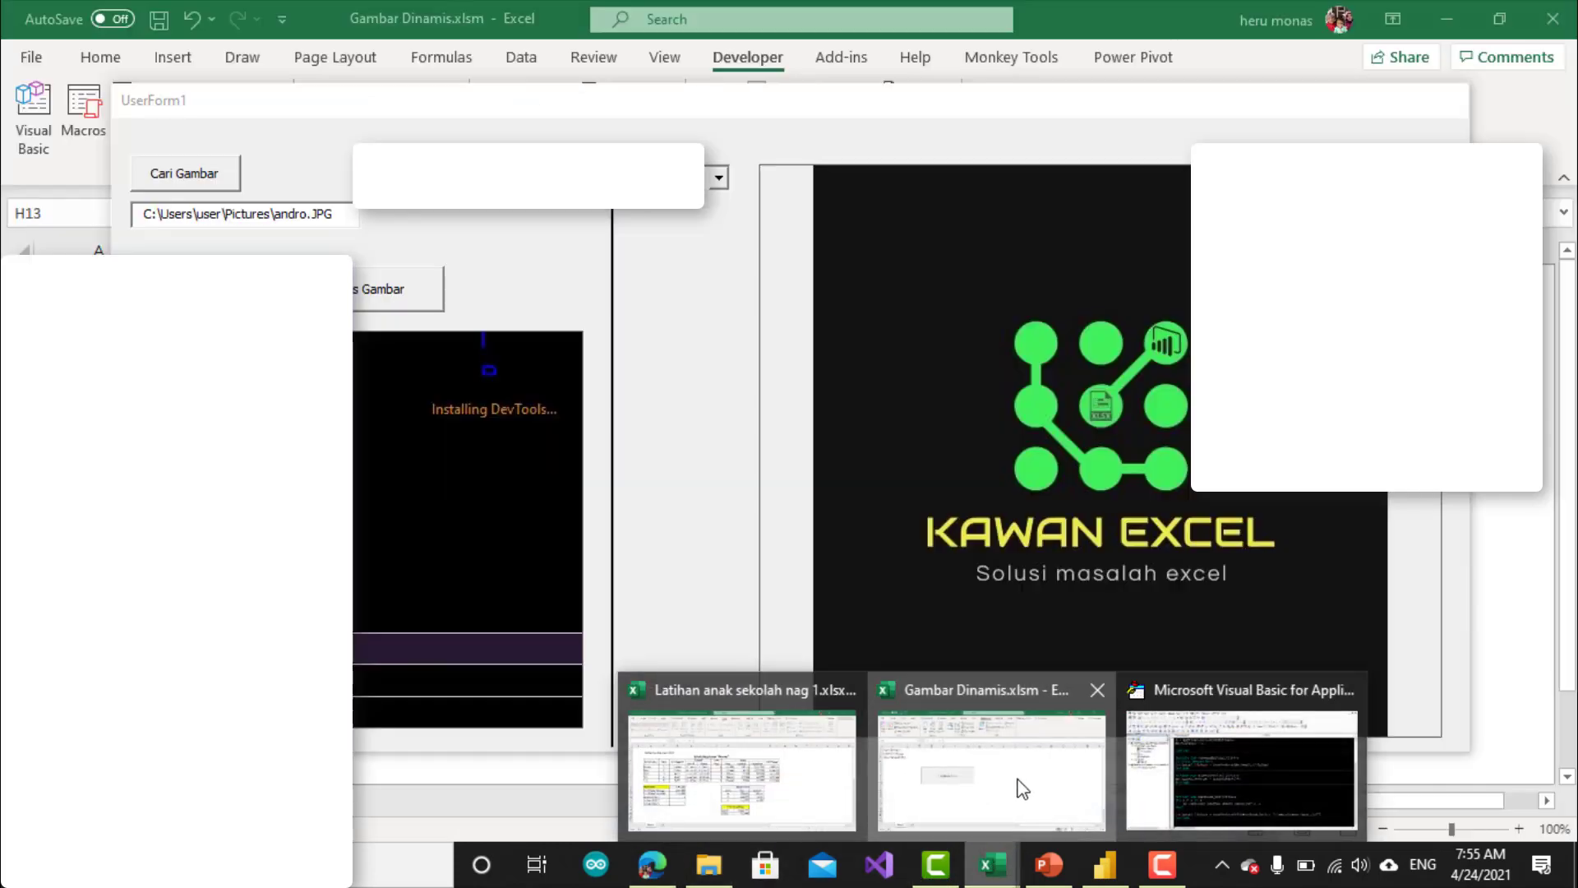
mouse_move(987, 865)
click(1008, 781)
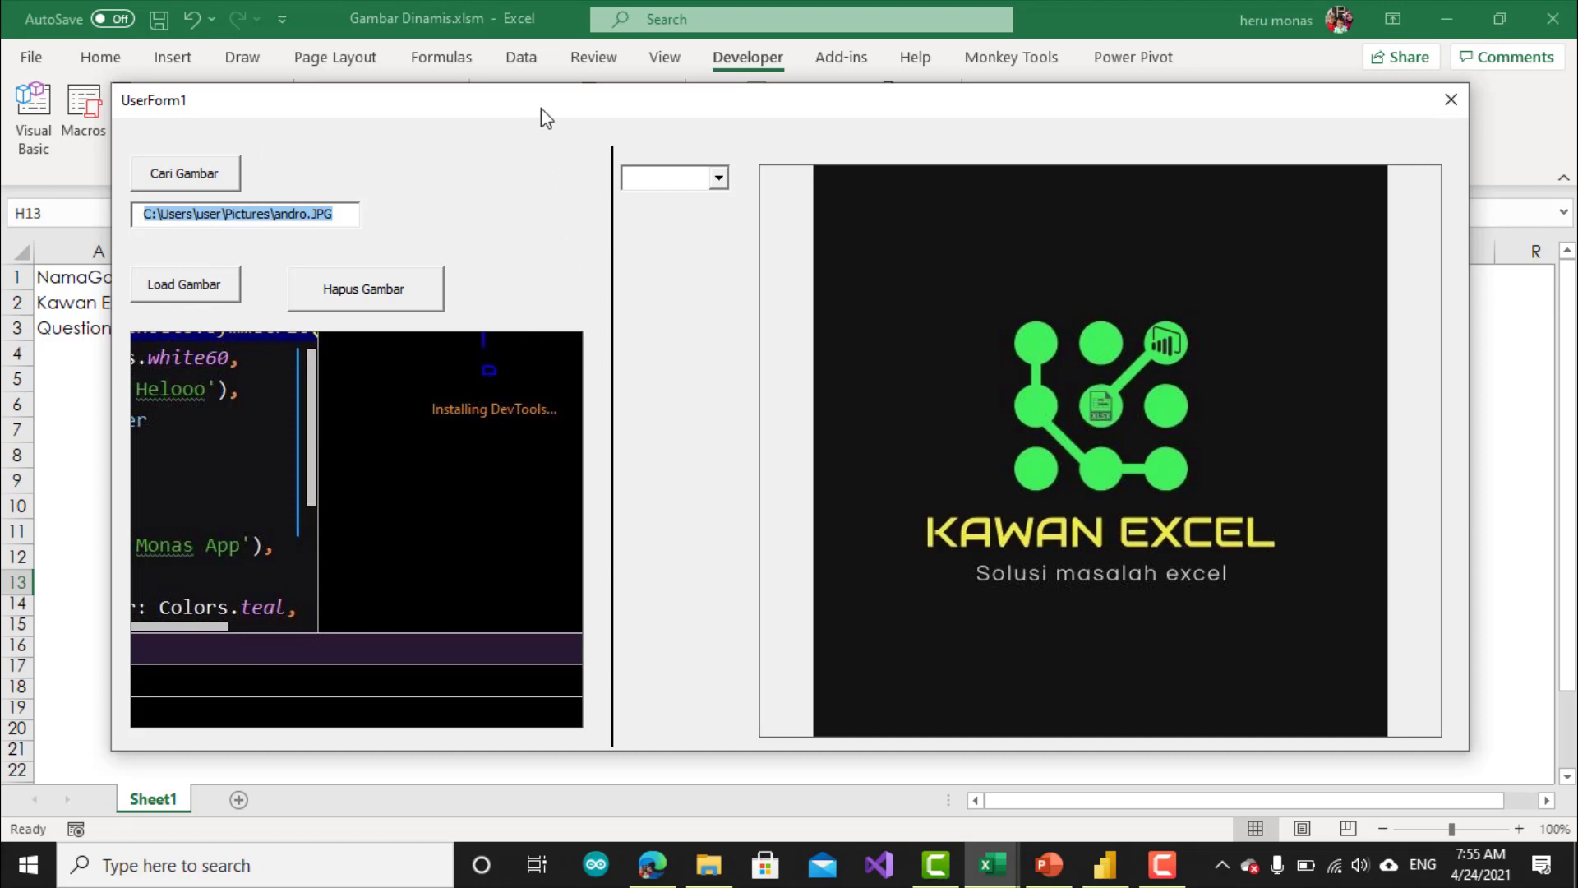
Move UserForm1 aside, switch the right image to QuestionMark.jpg then Kawan Excel.jpg, and close the form.
drag(542, 103, 642, 100)
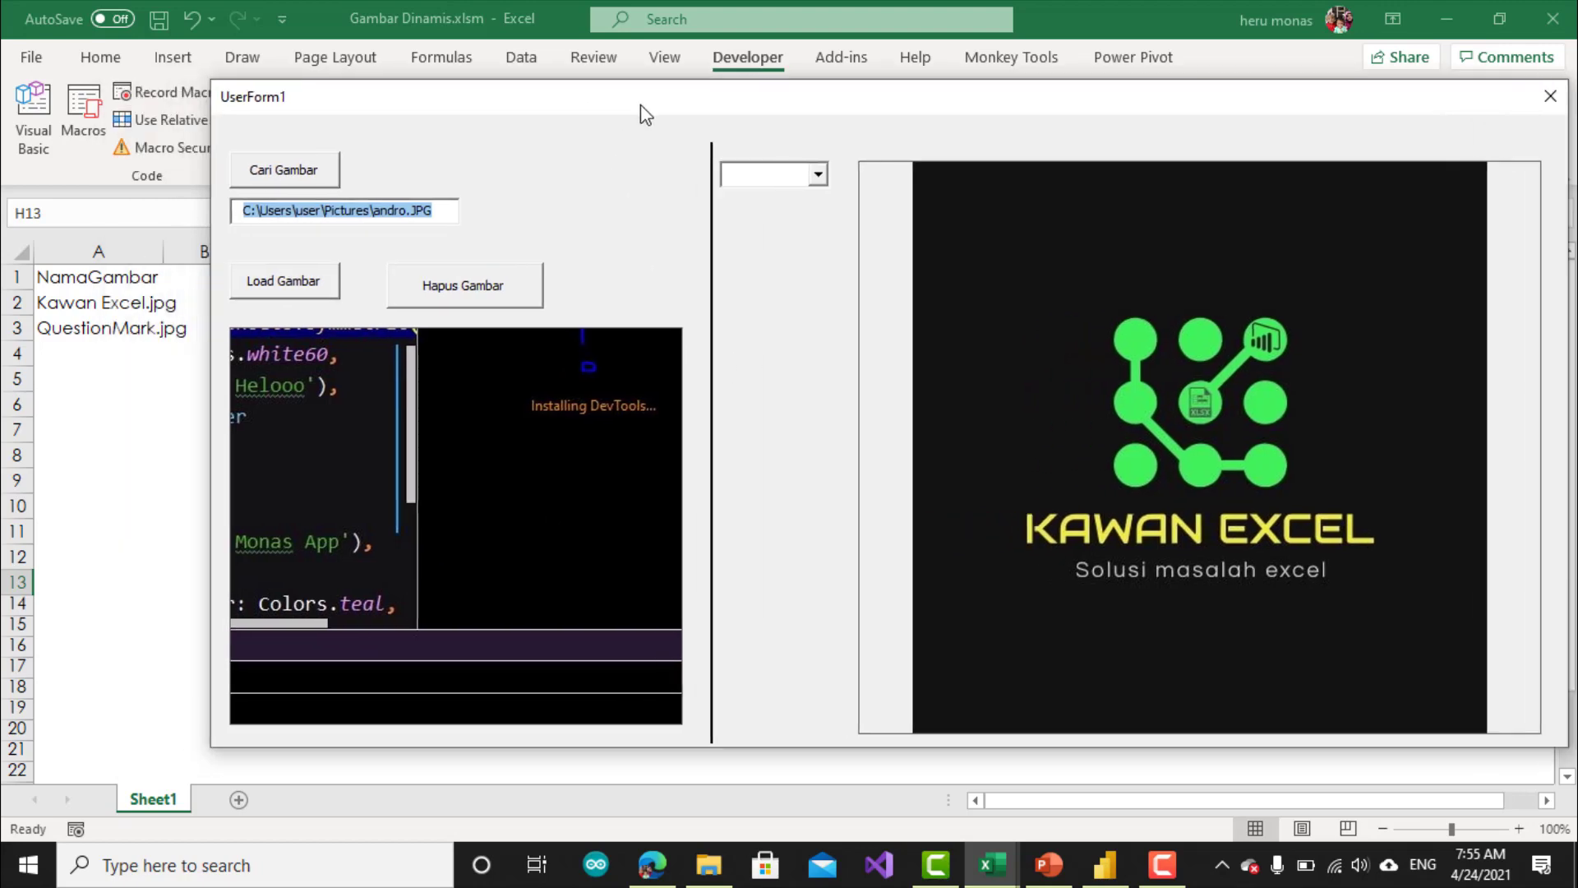
click(818, 174)
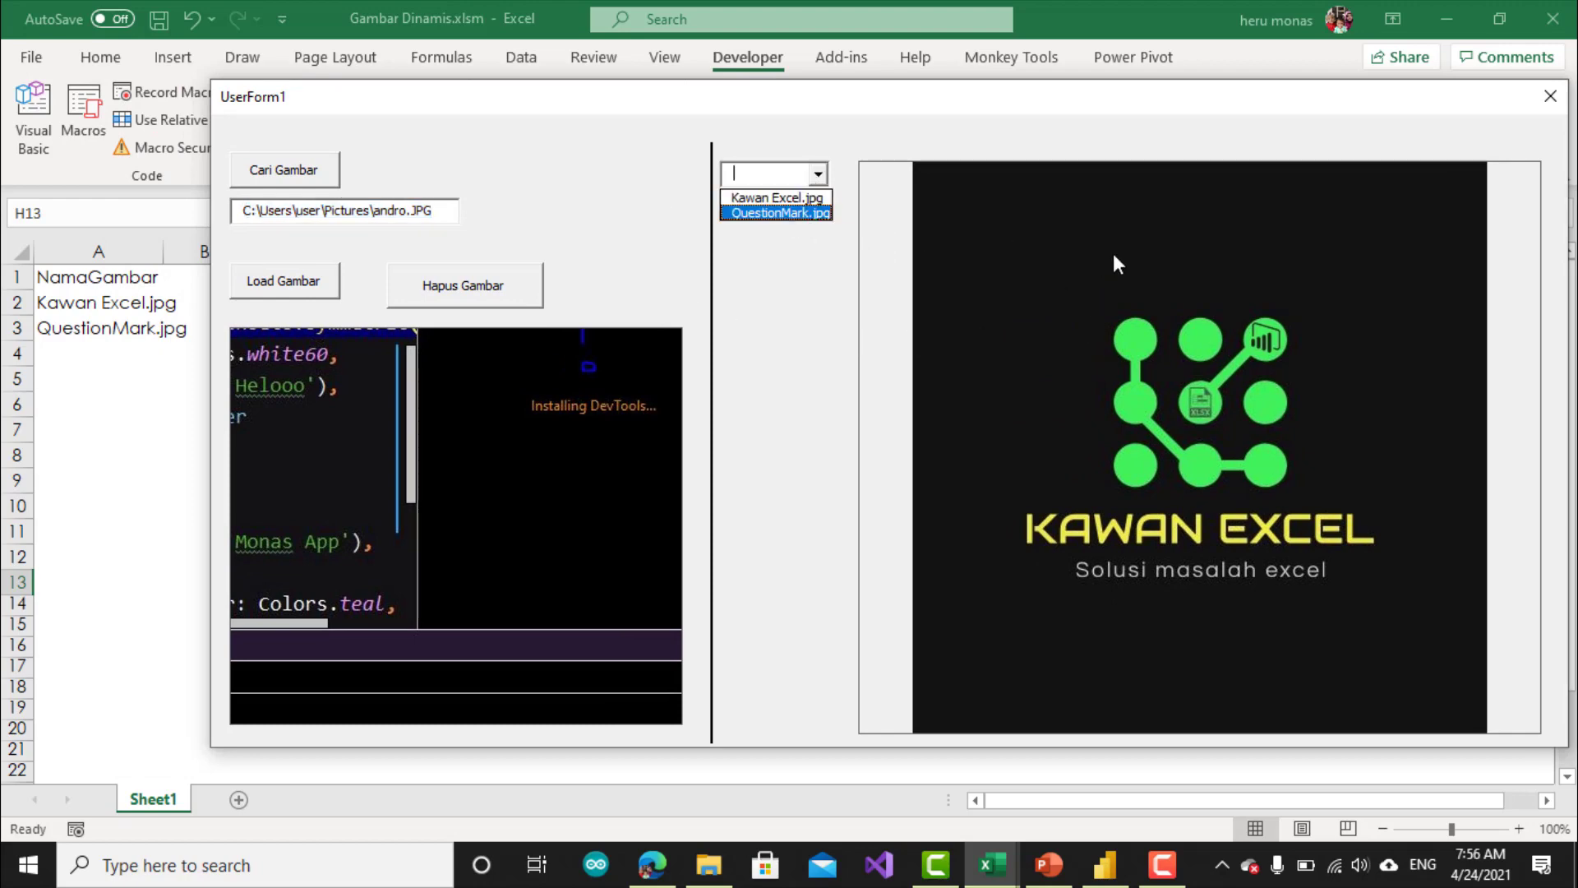
click(779, 213)
click(819, 173)
click(793, 202)
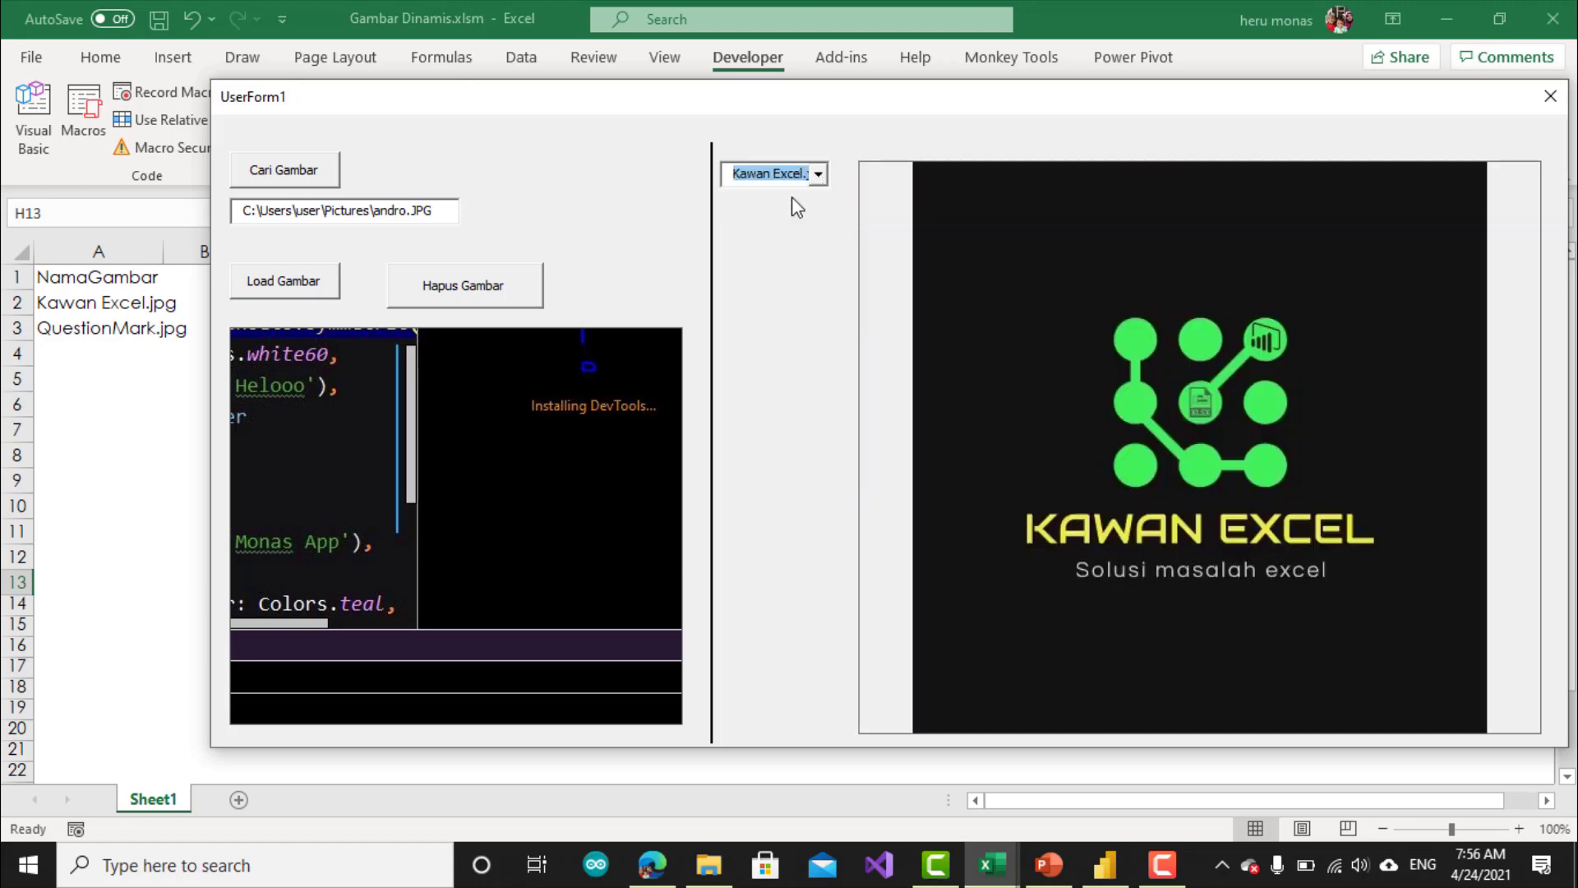
click(1551, 97)
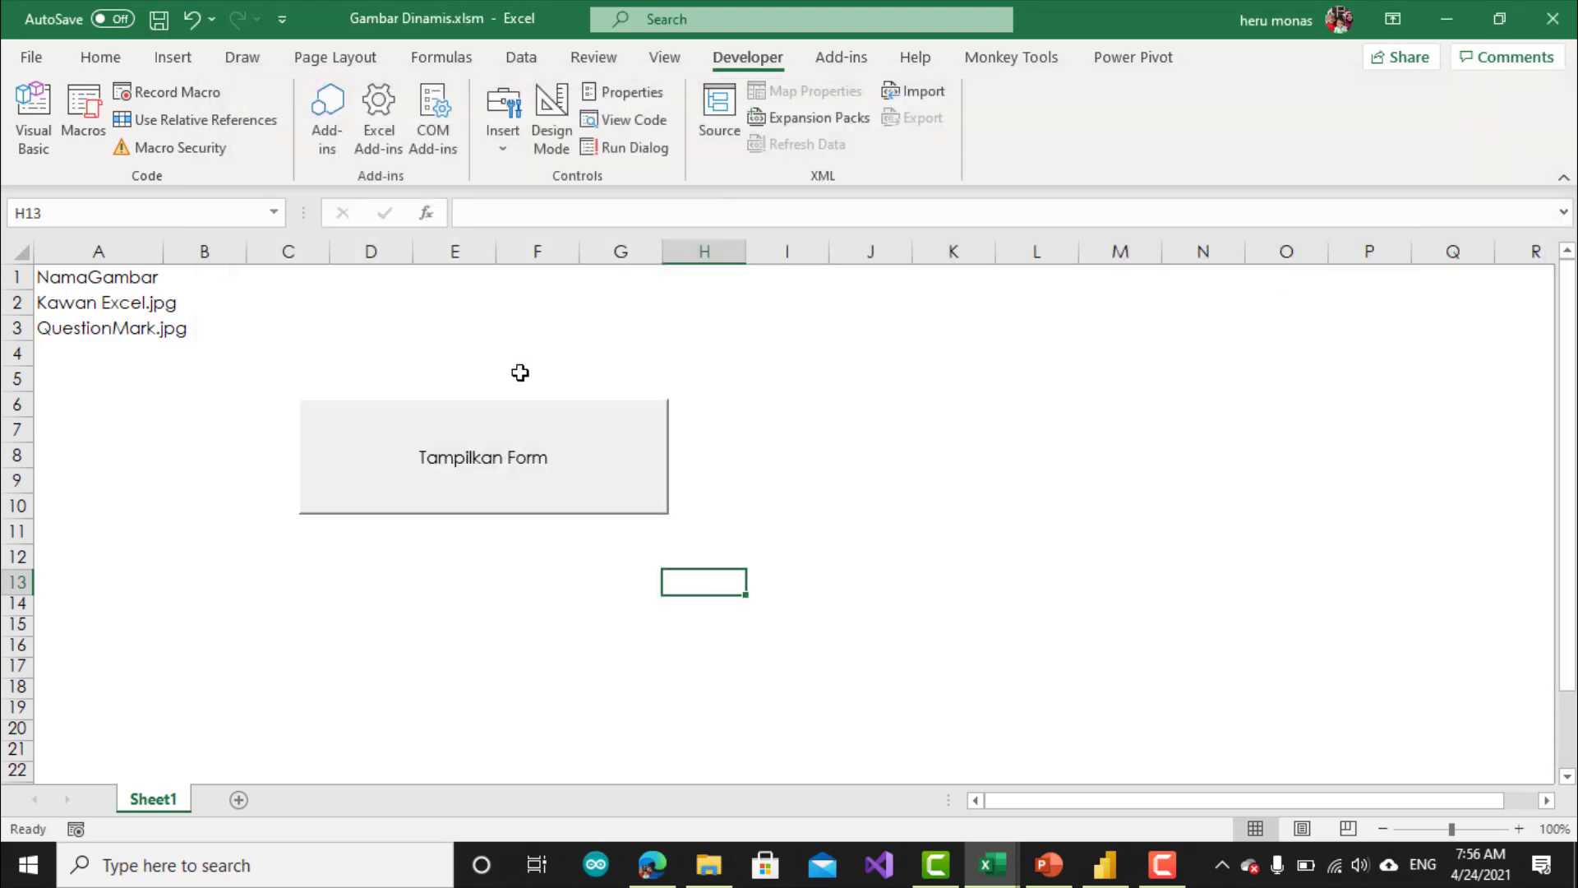
click(33, 119)
Show UserForm1's code with F7 and scroll through ComboBox1_Change and the button procedures.
key(F7)
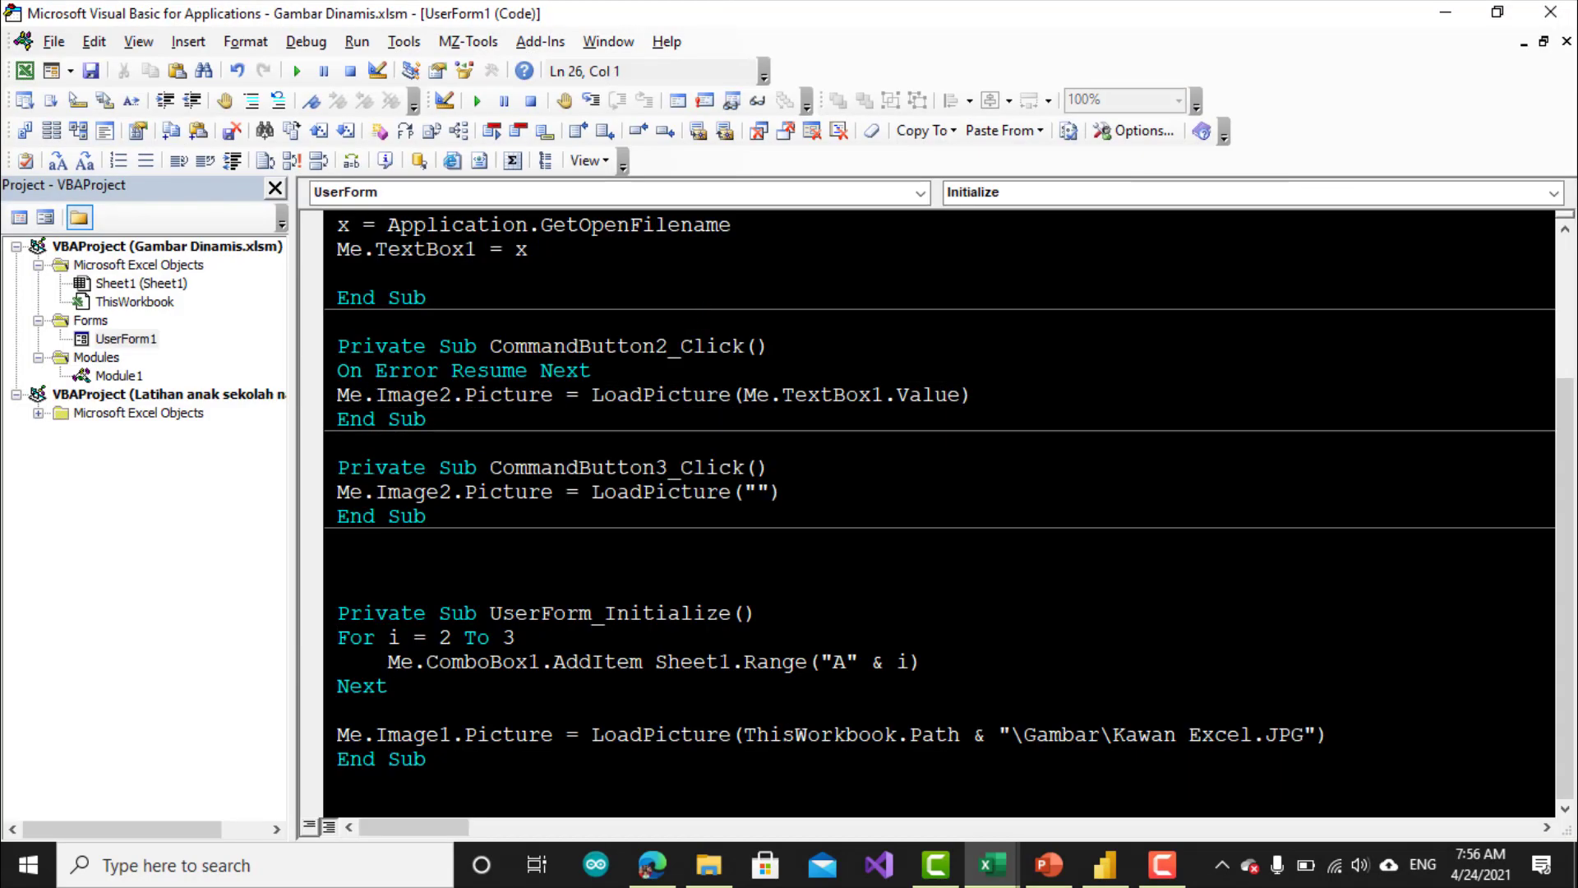
scroll(937, 493, up, 3)
scroll(937, 493, down, 3)
scroll(937, 493, up, 3)
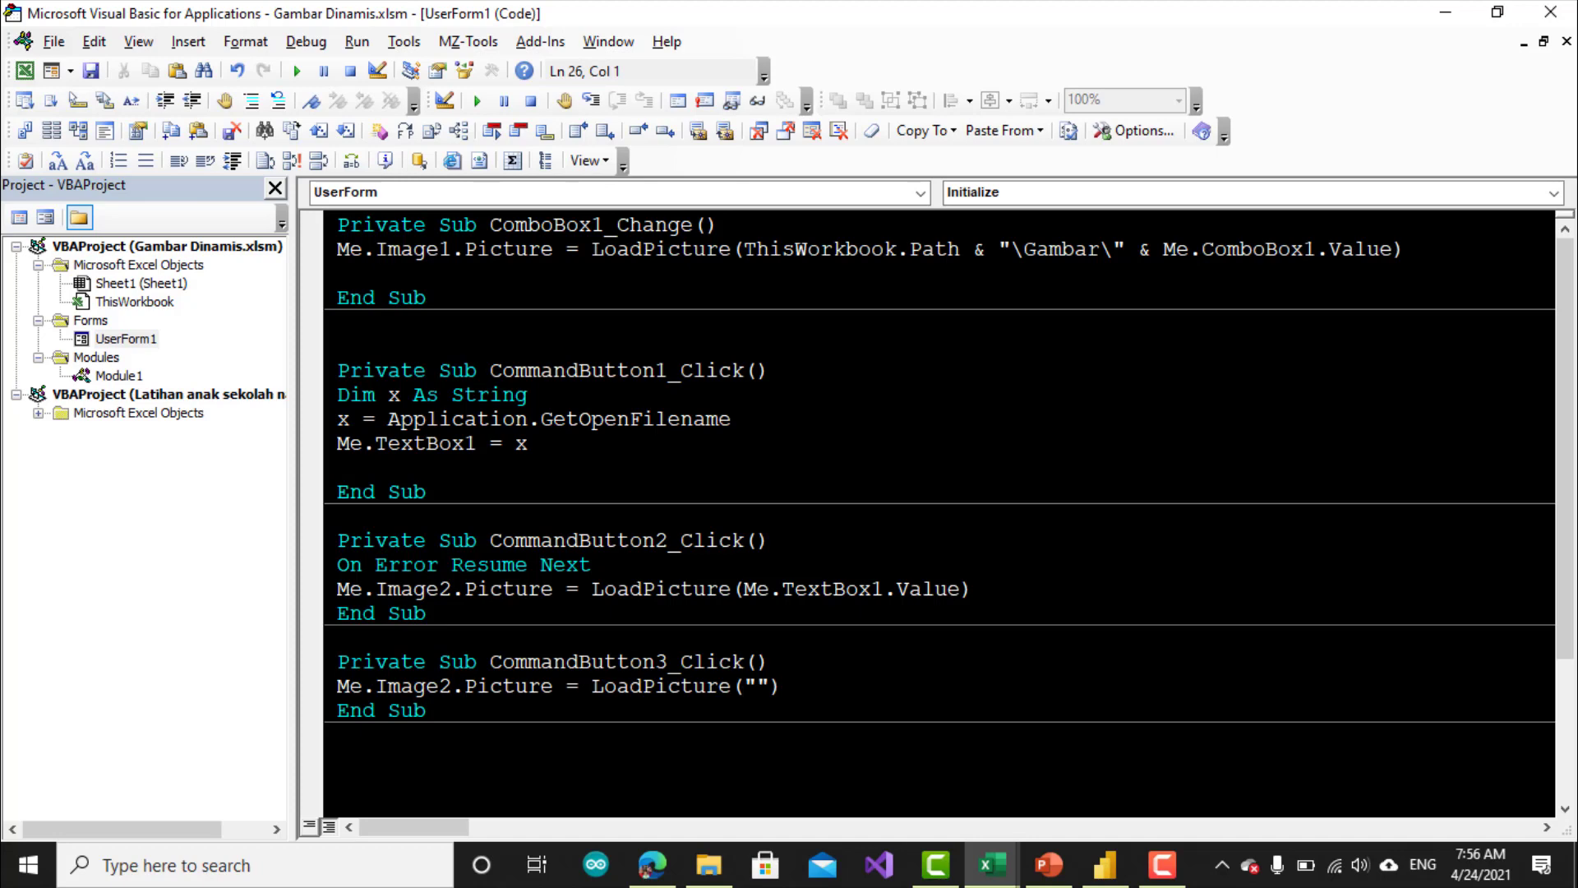
scroll(937, 493, down, 2)
scroll(937, 493, down, 1)
scroll(937, 493, up, 3)
Go to CommandButton1_Click, then switch to the Bantuan Macro/VBA Excel Facebook group page.
click(338, 467)
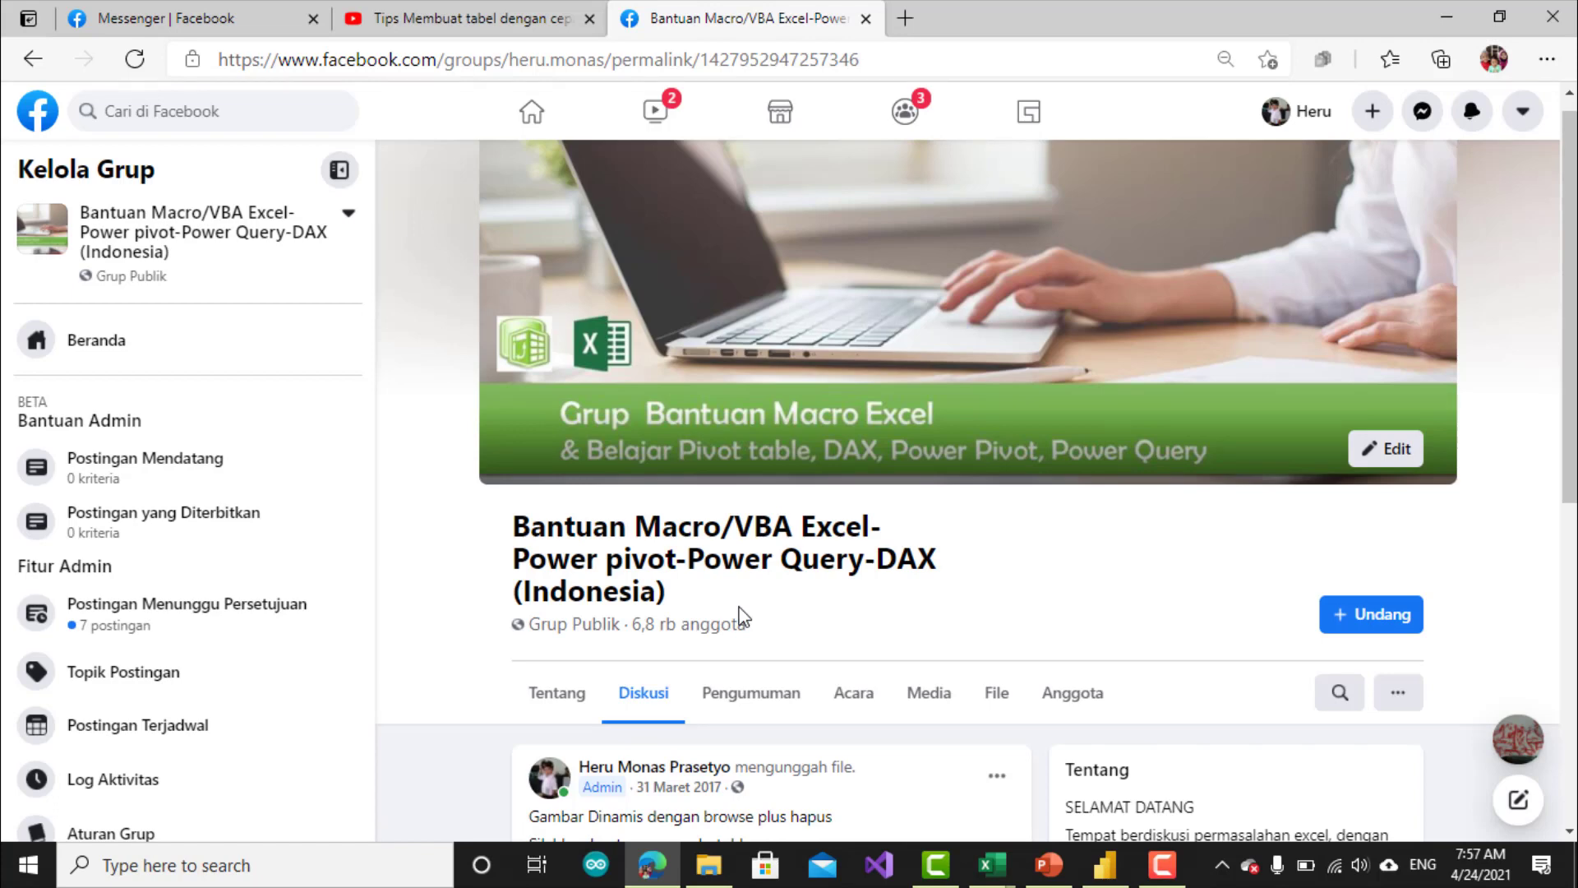
click(1162, 864)
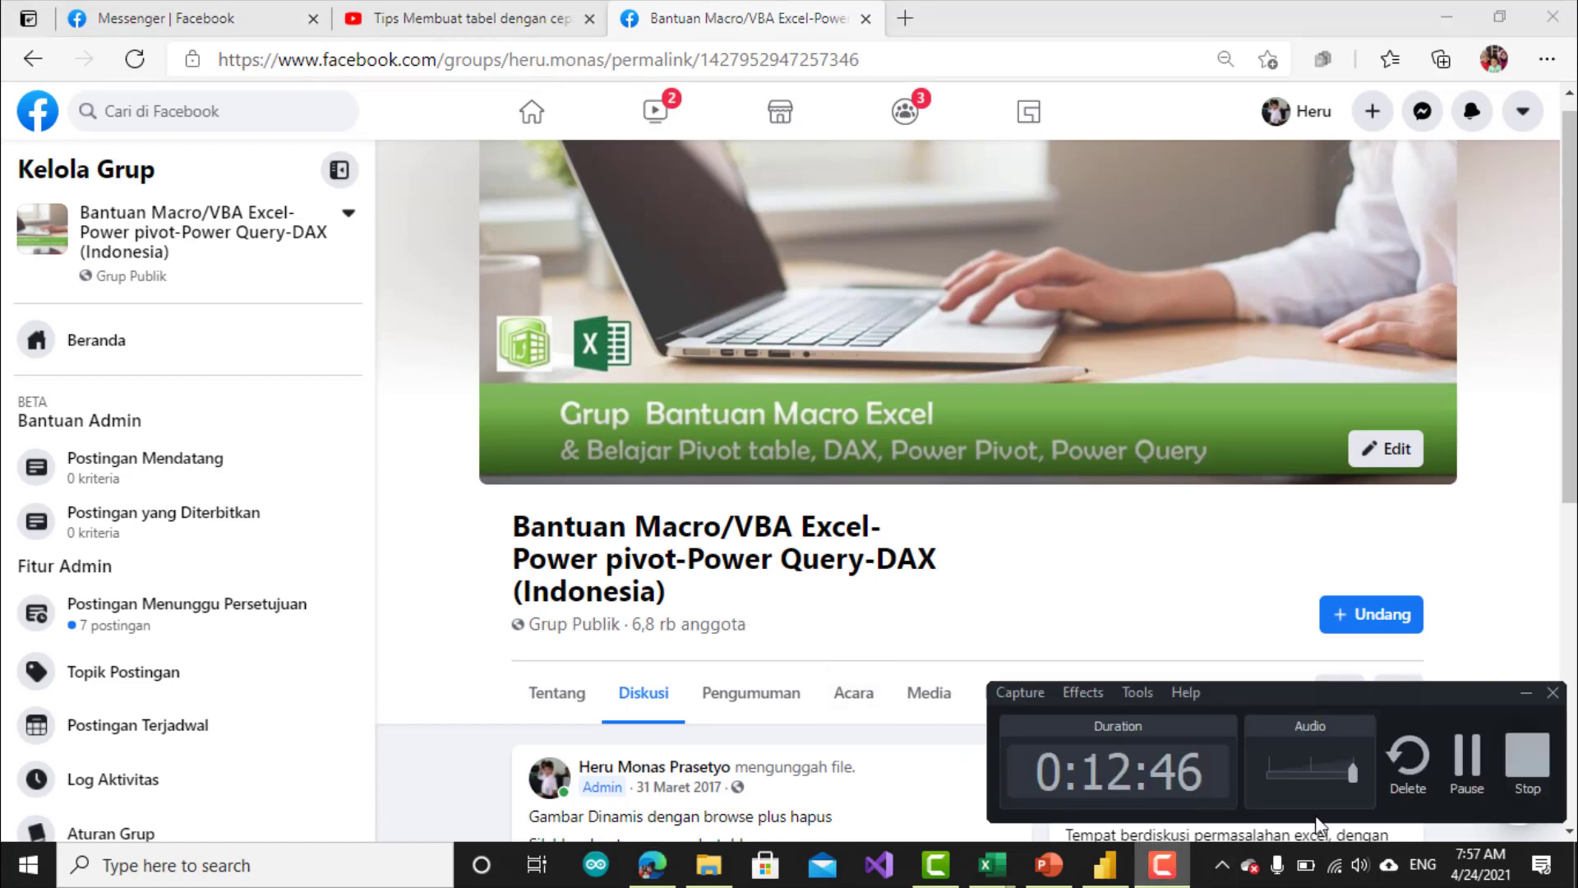